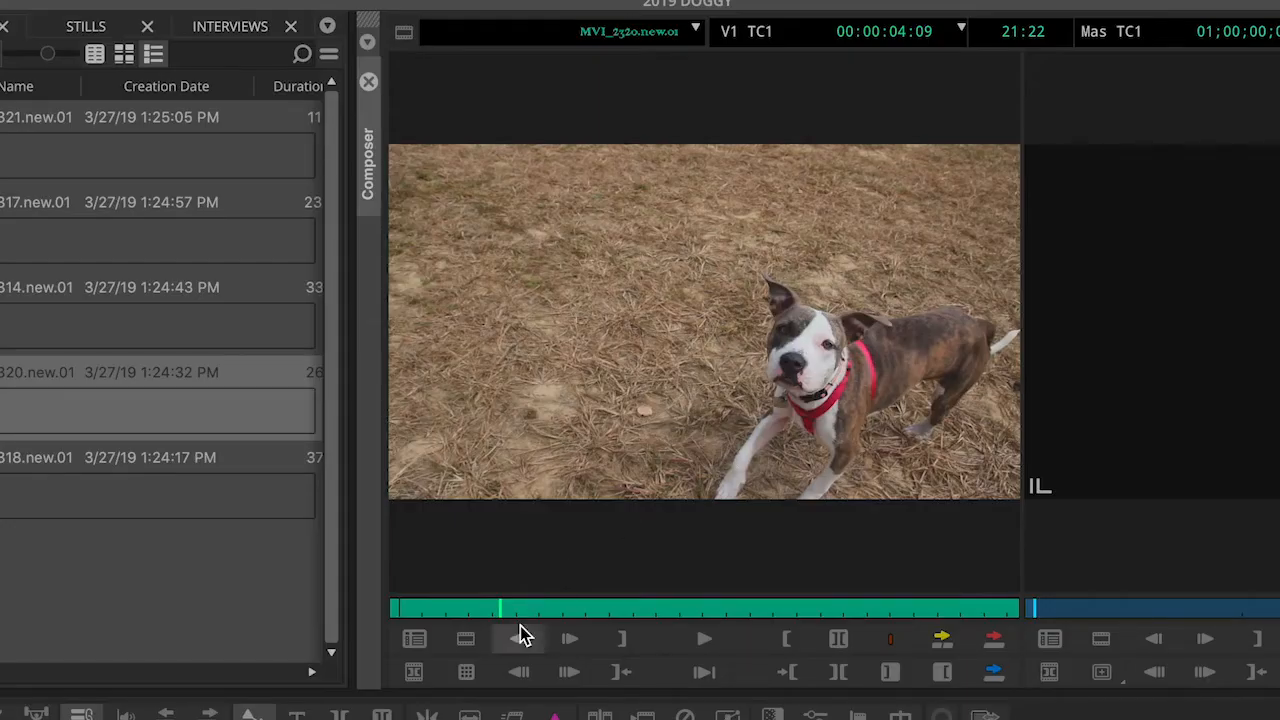
# Mark a source range in MVI_2320.new.01 with an IN point at 00:00:03:19 and an OUT point at 00:00:08:19
pyautogui.moveTo(528, 614); pyautogui.dragTo(485, 608)
pyautogui.click(616, 638)
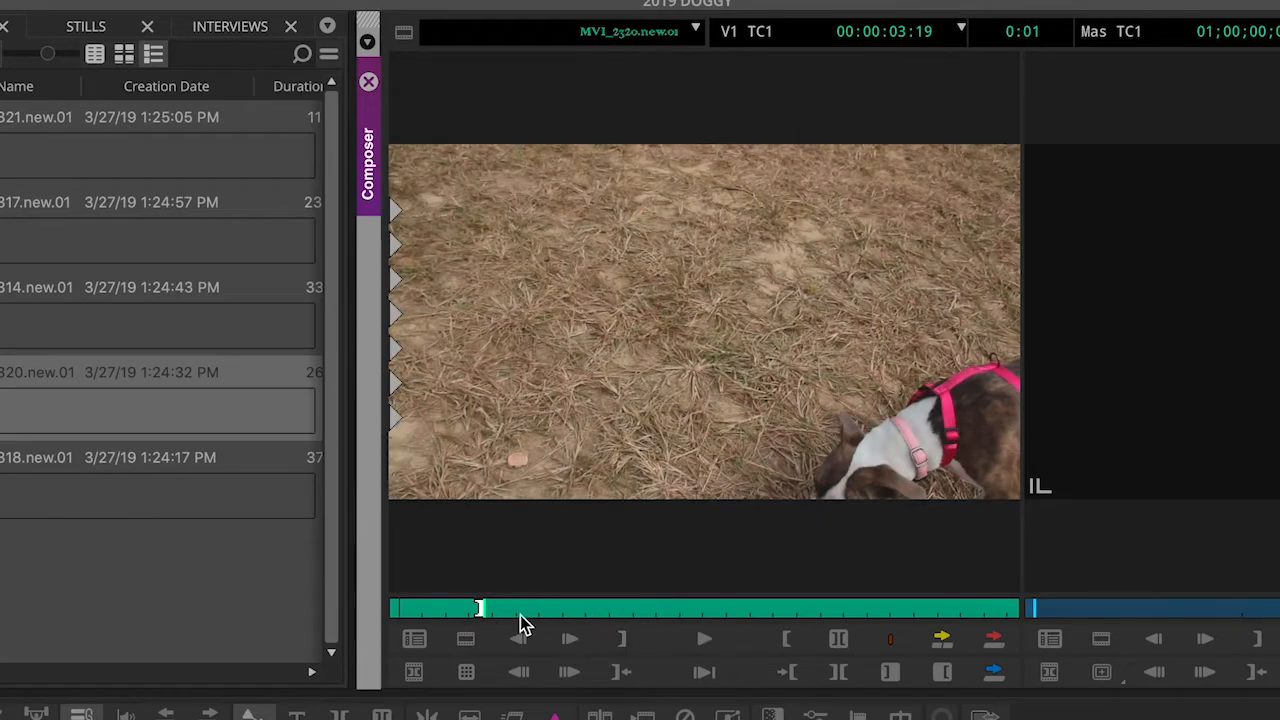
pyautogui.moveTo(488, 610); pyautogui.dragTo(605, 610)
pyautogui.click(782, 638)
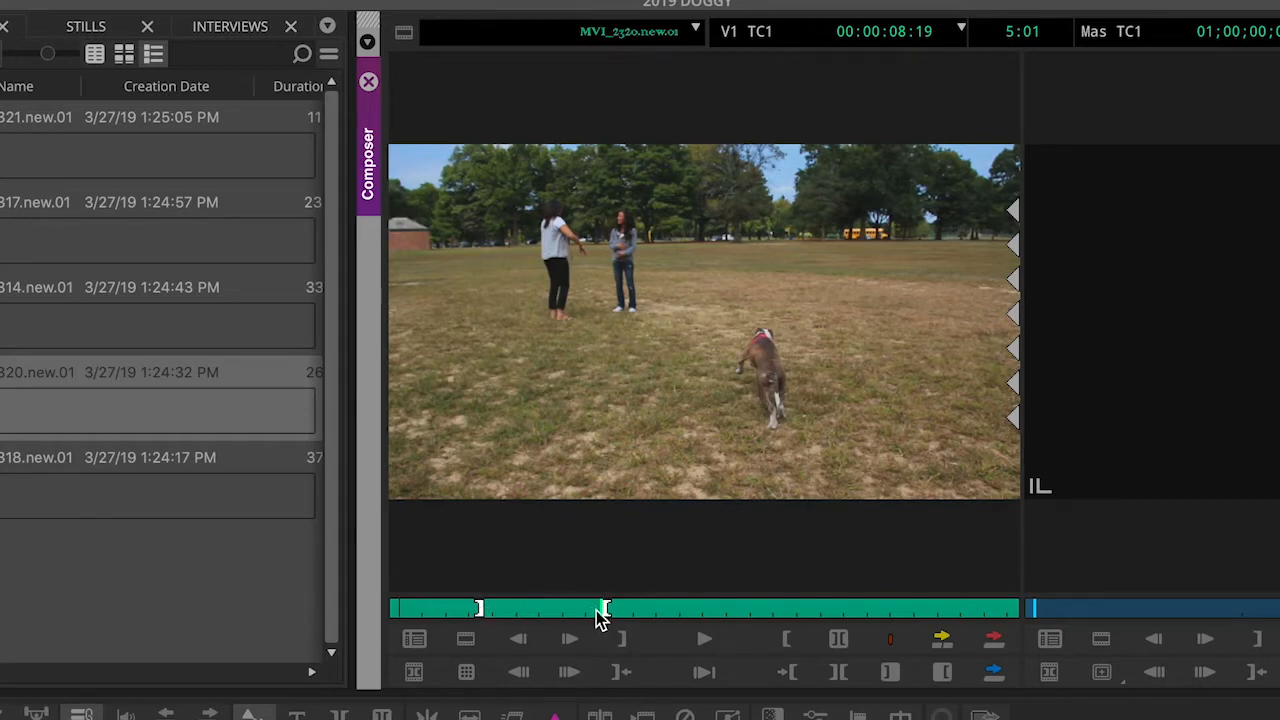
pyautogui.moveTo(551, 607); pyautogui.dragTo(539, 612)
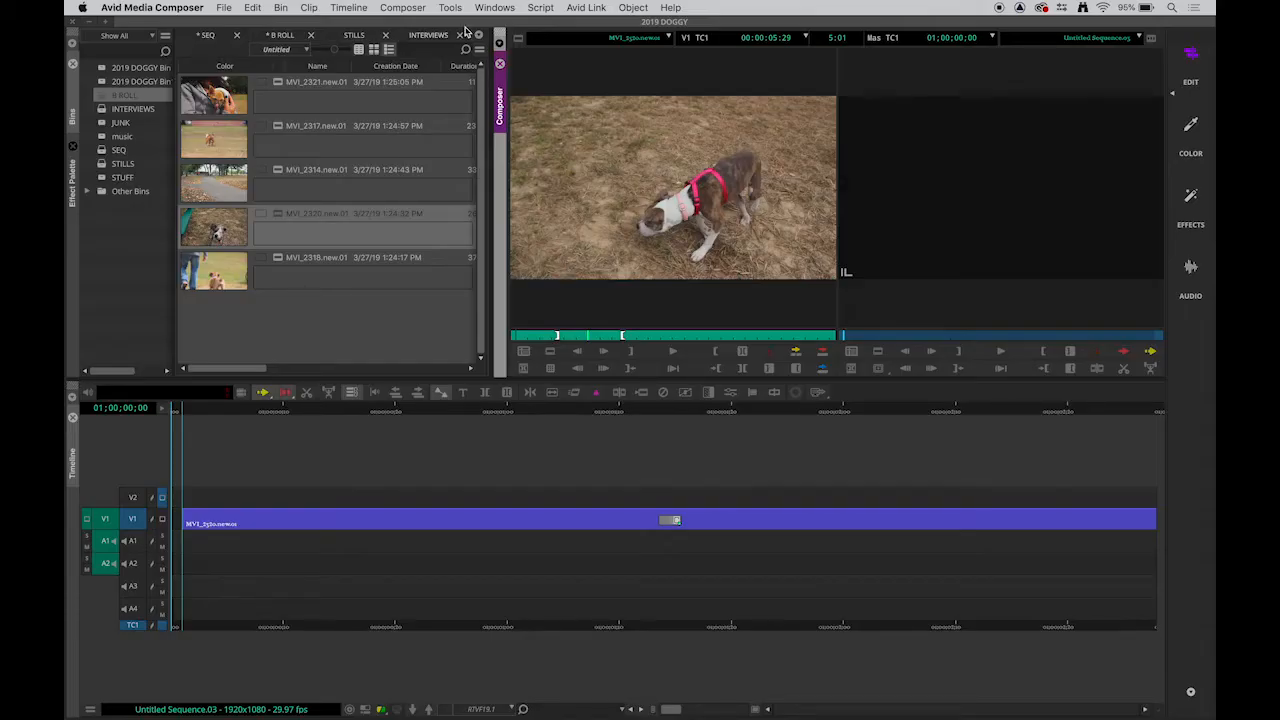
# Create and render a 50% speed Motion Effect of the marked range using Duplicated Field on PROF_G_HOF_EDIT, stored in the B ROLL bin
pyautogui.click(450, 8)
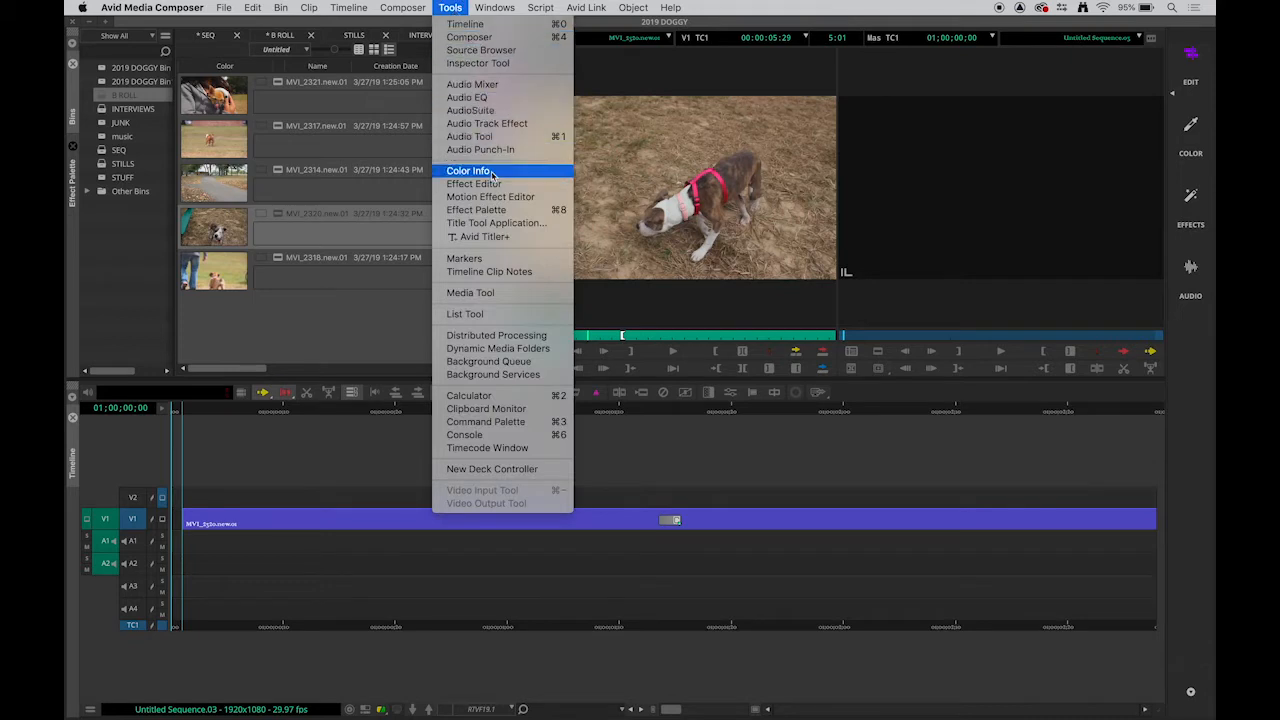
pyautogui.click(497, 198)
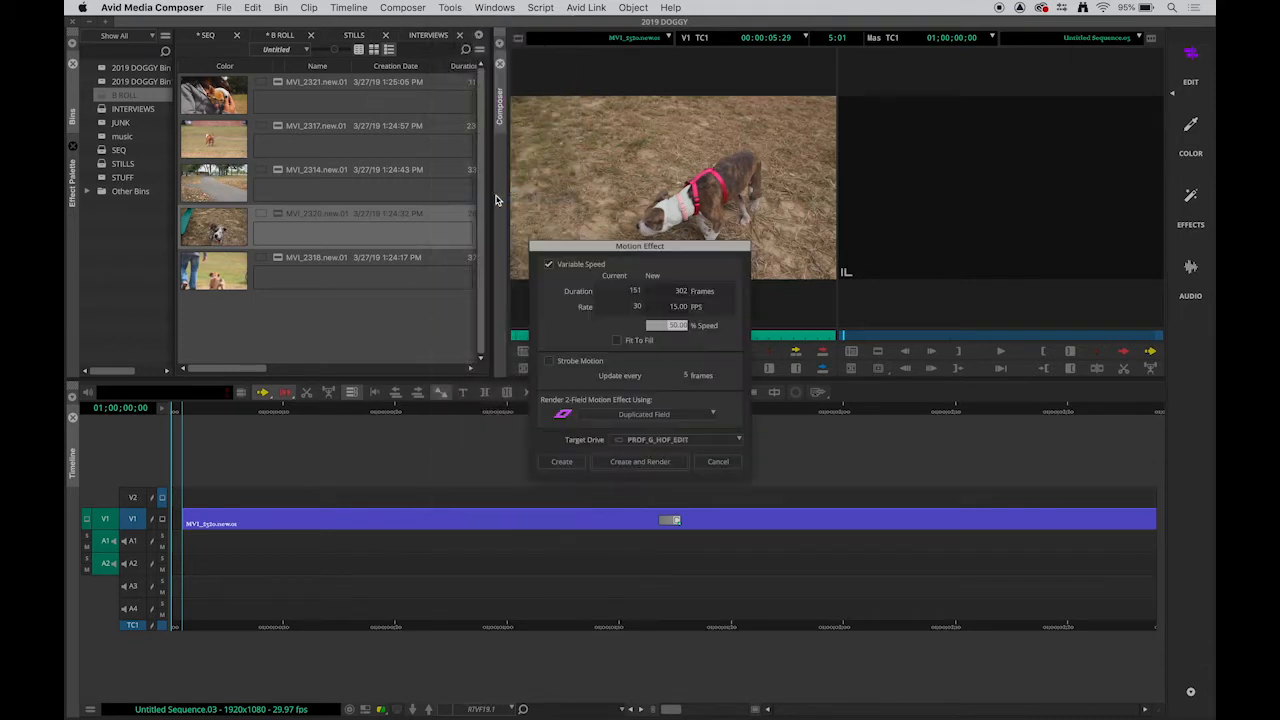
pyautogui.moveTo(577, 246); pyautogui.dragTo(343, 92)
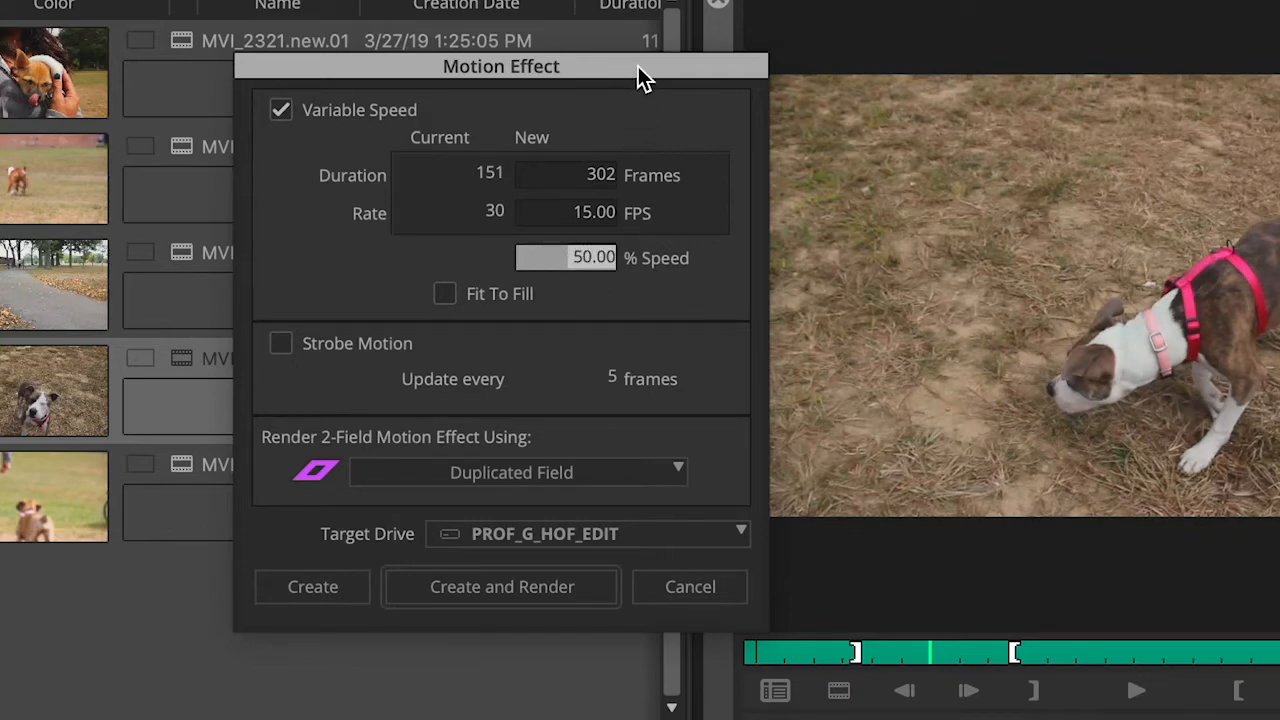
pyautogui.moveTo(637, 66); pyautogui.dragTo(604, 56)
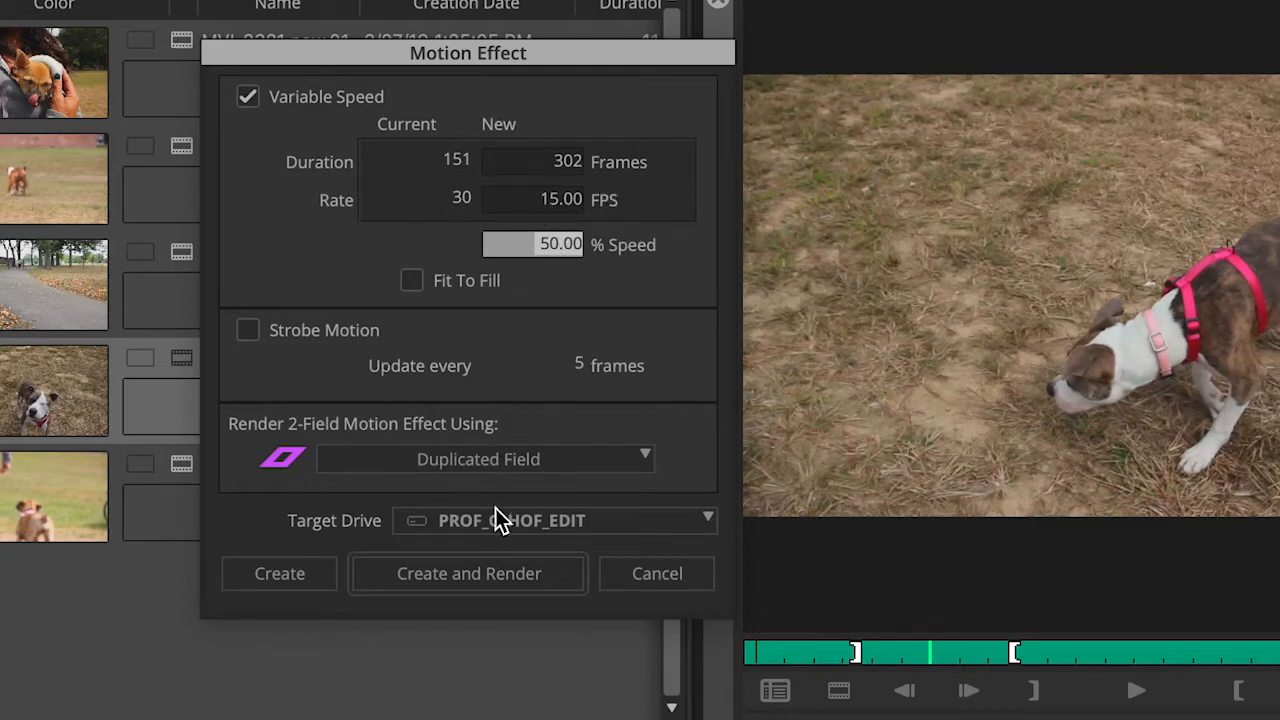
pyautogui.click(488, 579)
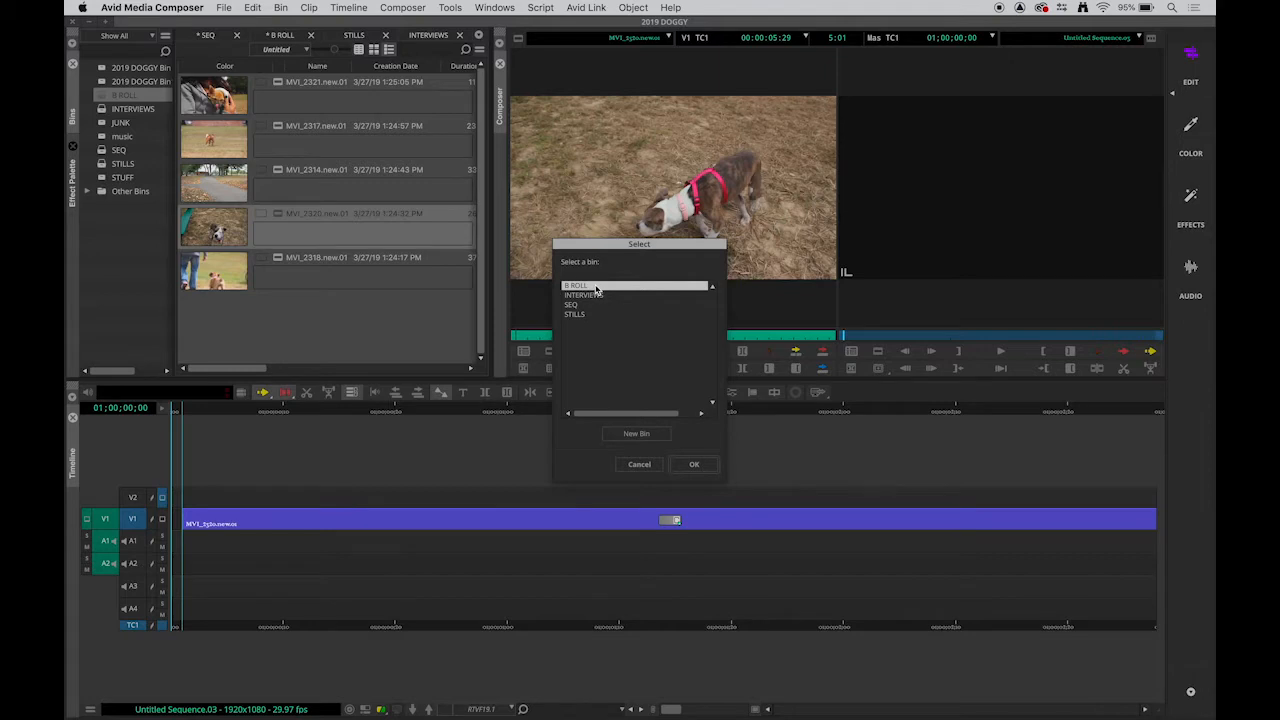
pyautogui.click(693, 467)
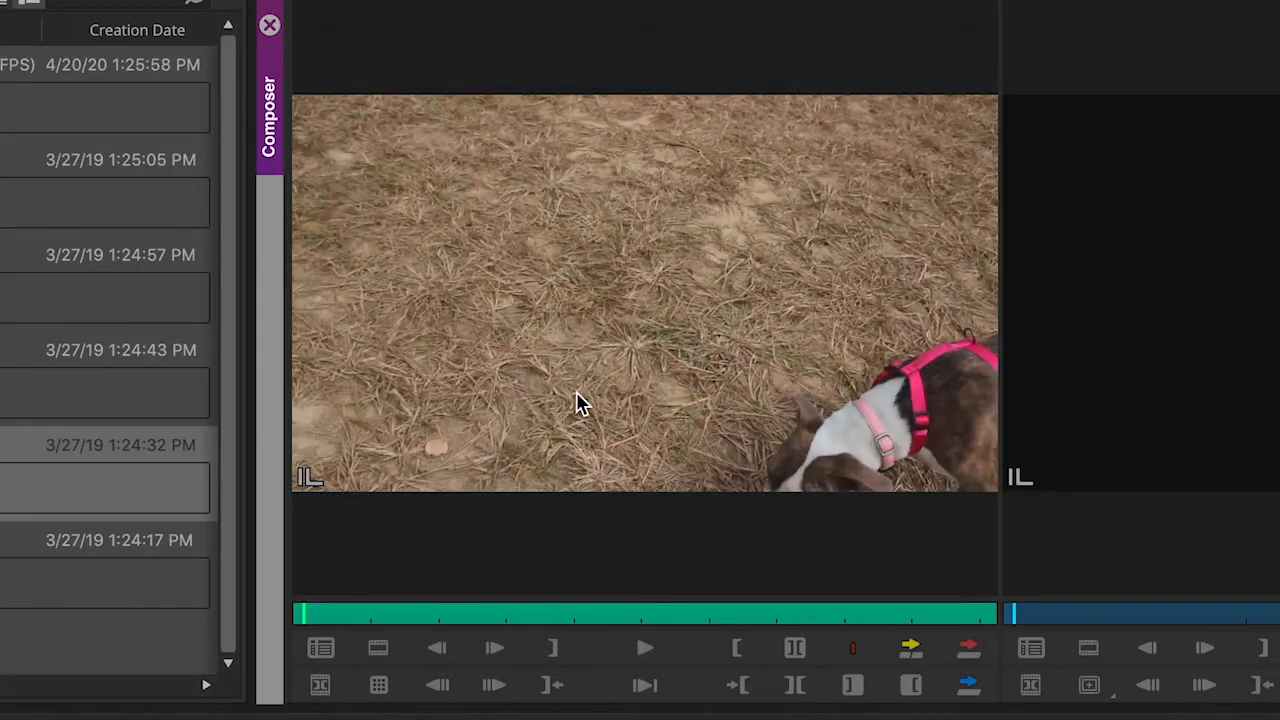
# Preview the 15.00 FPS slow-motion clip and mark a 4:10 section in it with the OUT point at 00:00:06:01
pyautogui.click(645, 648)
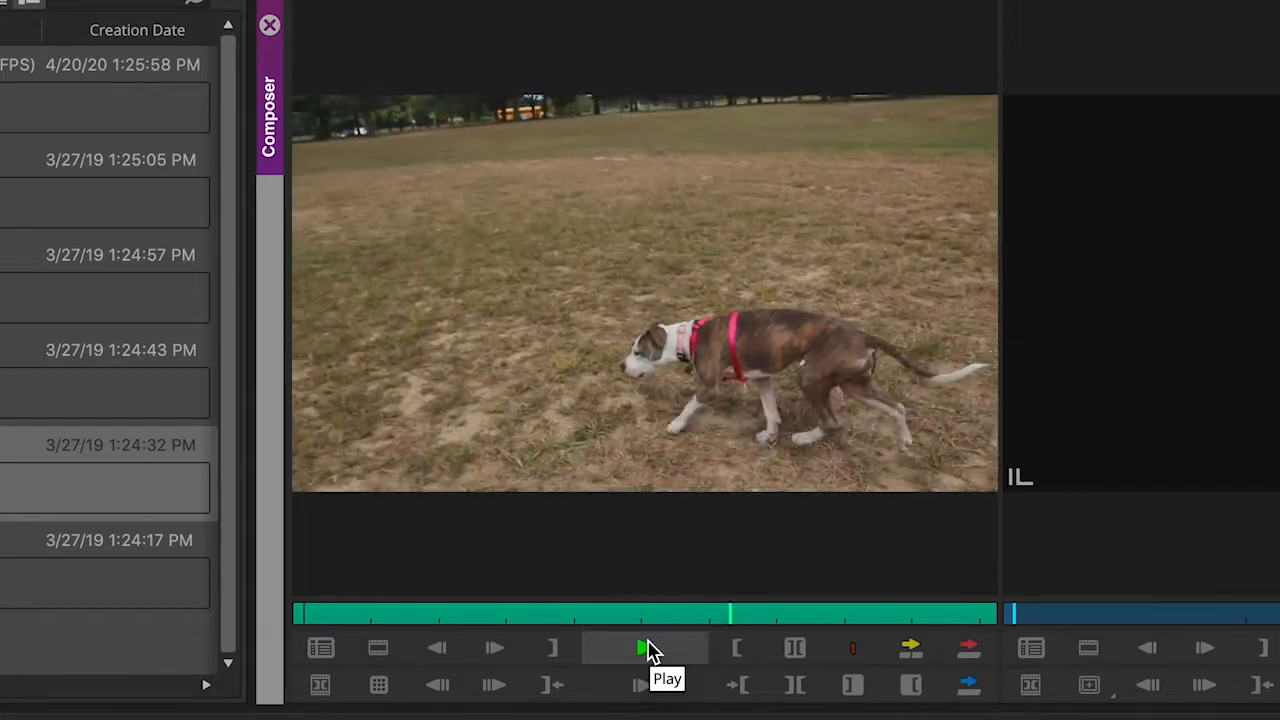
pyautogui.click(648, 651)
pyautogui.moveTo(744, 618); pyautogui.dragTo(342, 630)
pyautogui.click(555, 652)
pyautogui.click(358, 614)
pyautogui.moveTo(358, 614); pyautogui.dragTo(632, 608)
pyautogui.click(733, 646)
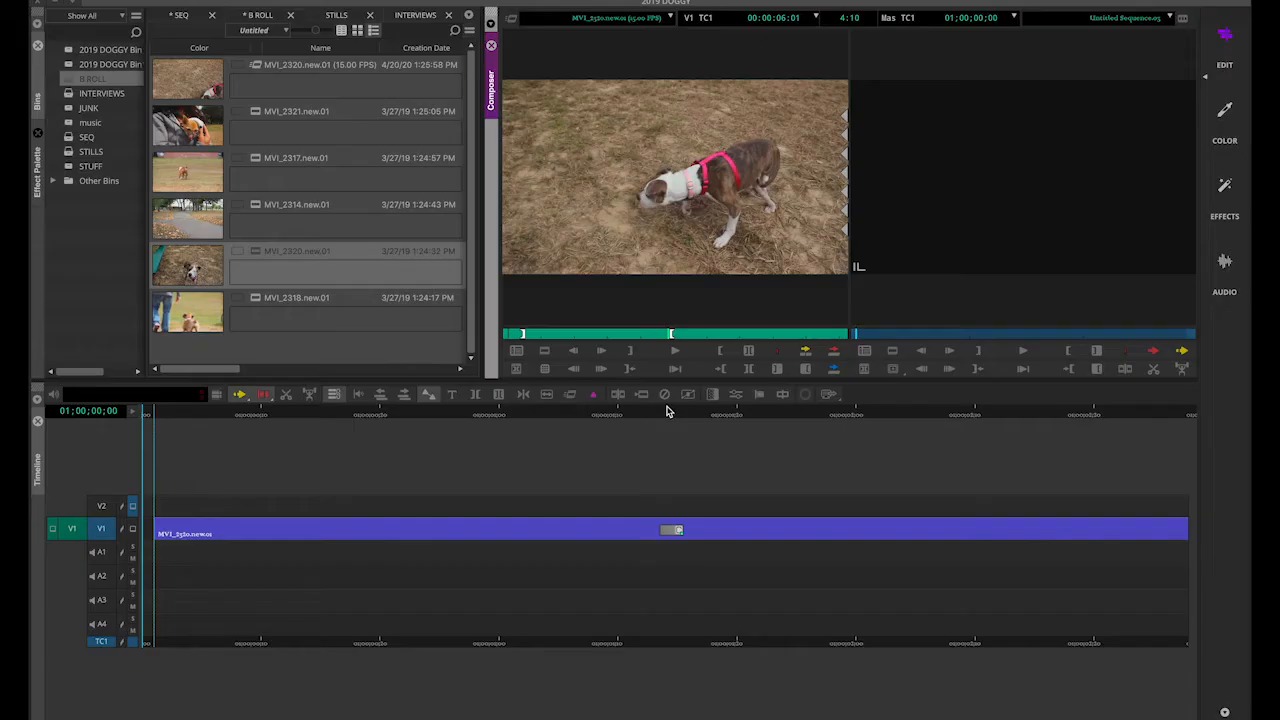
# Edit the marked slow-motion section onto V1 at the end of the sequence, at 01;00;02;28
pyautogui.moveTo(666, 409); pyautogui.dragTo(1191, 417)
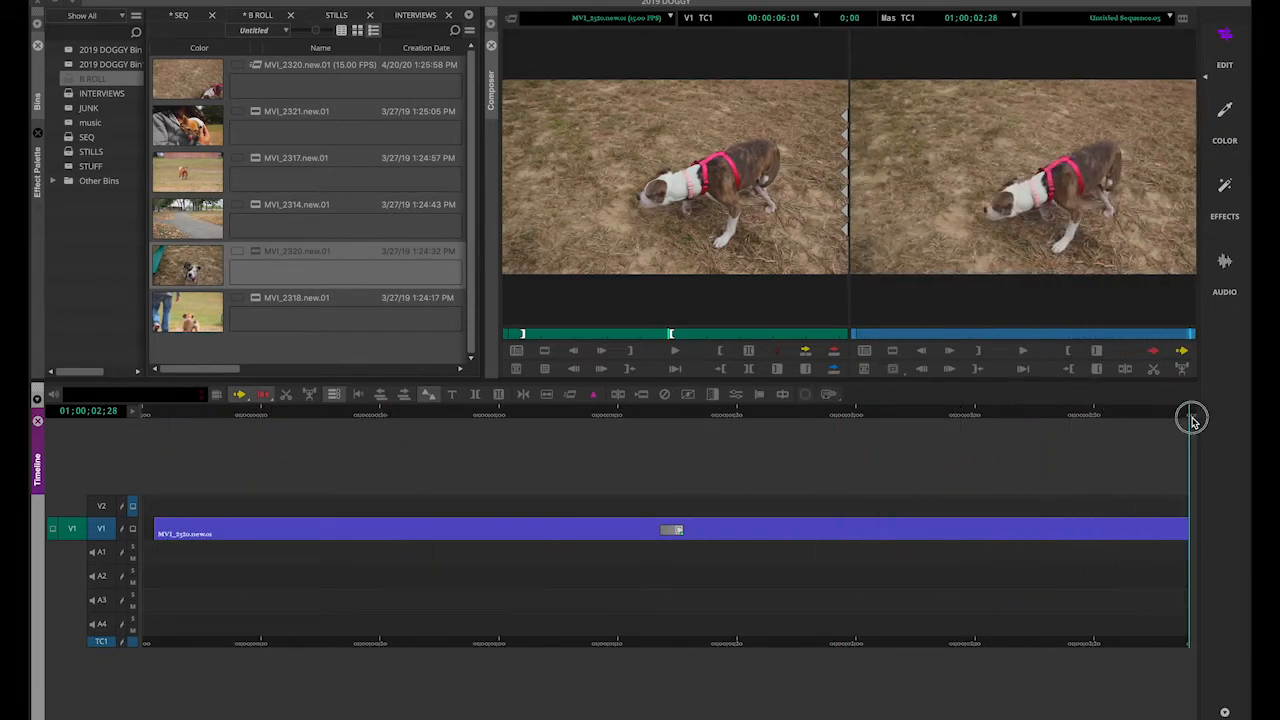
pyautogui.click(835, 369)
pyautogui.click(876, 412)
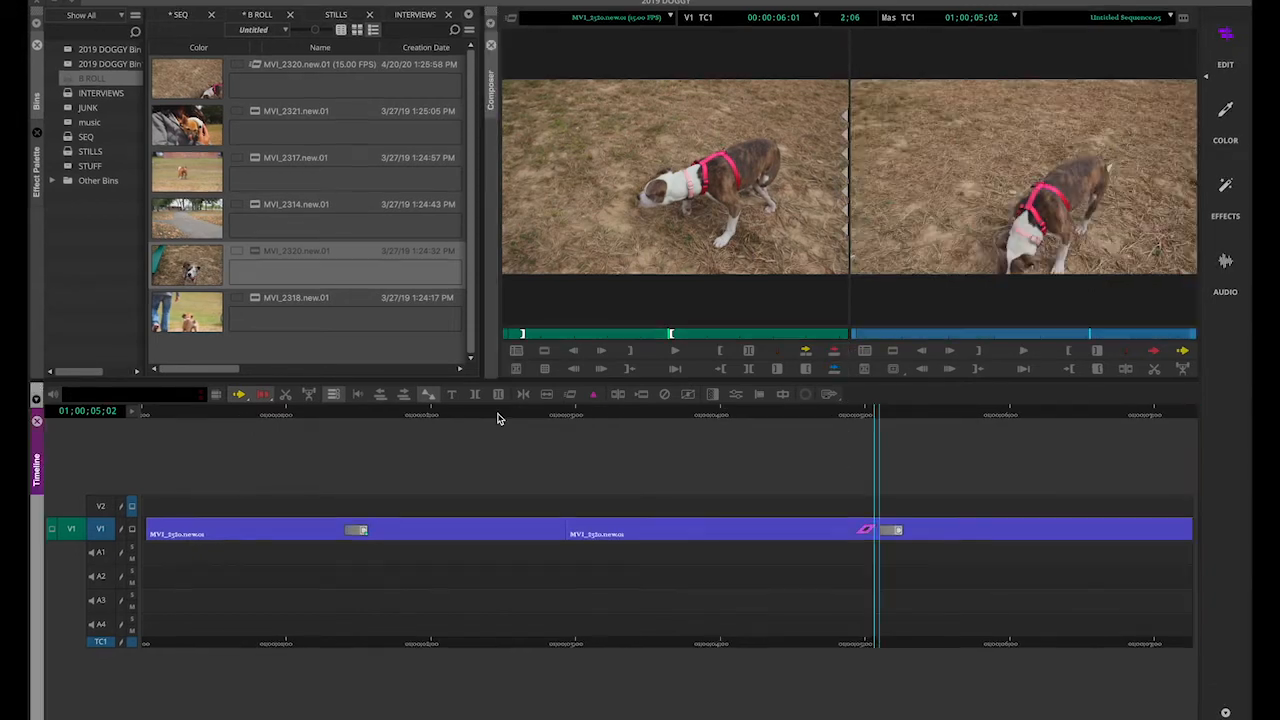
# Play the sequence from its start to compare the normal-speed shot with the slow-motion shot
pyautogui.moveTo(498, 414); pyautogui.dragTo(151, 422)
pyautogui.press('space')
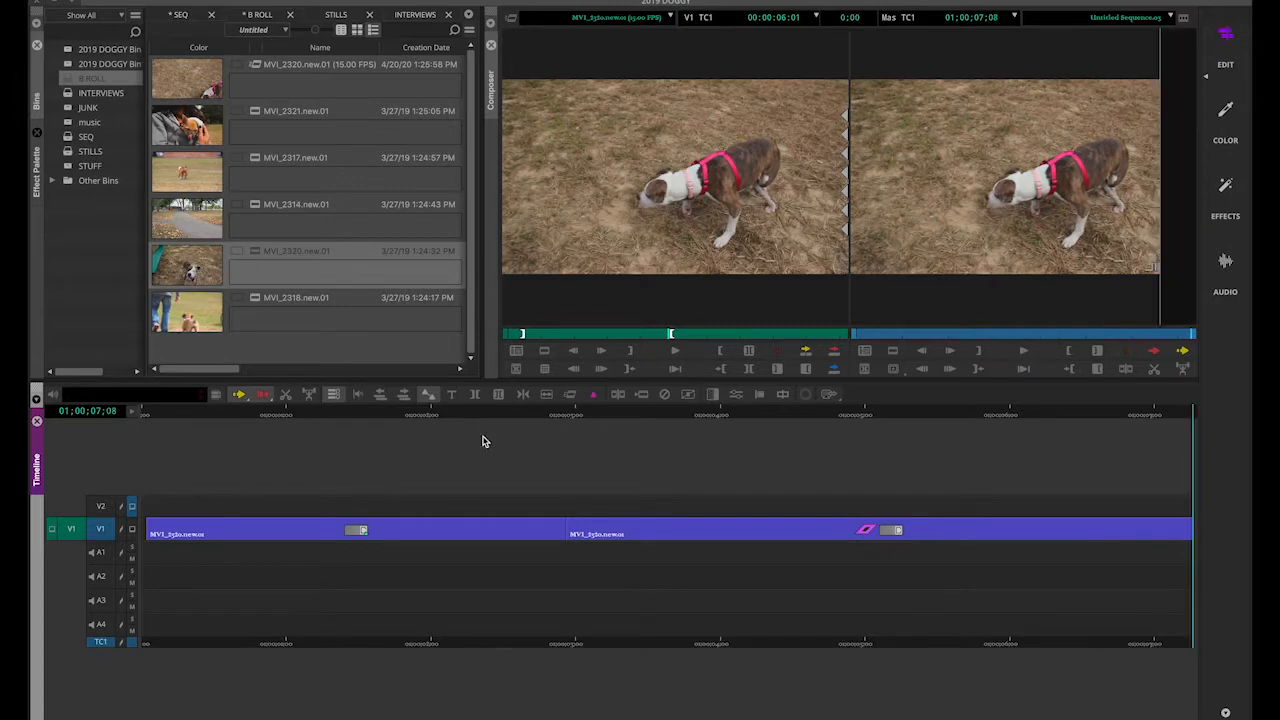
pyautogui.click(634, 414)
# Load MVI_2317.new.01, mark a 2:20 section with OUT at 00:00:13:00, and overwrite it onto V1 at the sequence end, 01;00;07;08
pyautogui.moveTo(760, 420); pyautogui.dragTo(1194, 420)
pyautogui.doubleClick(203, 182)
pyautogui.moveTo(666, 333); pyautogui.dragTo(654, 339)
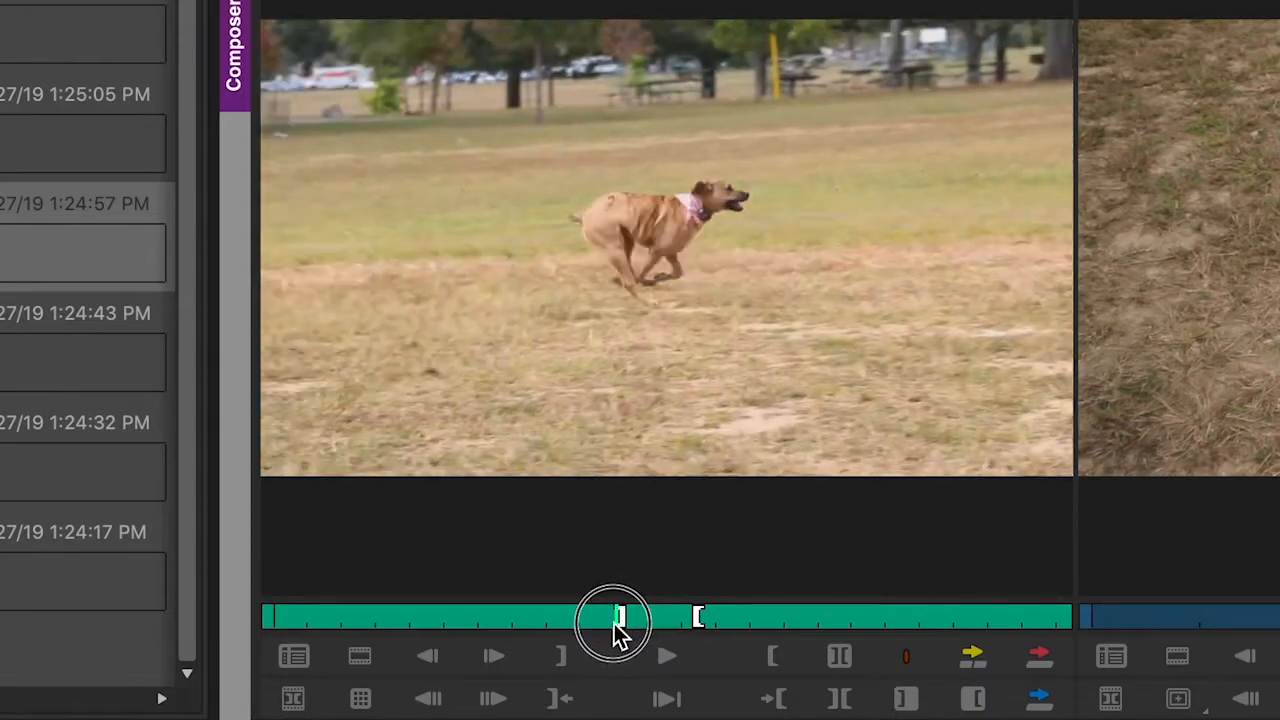
pyautogui.moveTo(615, 628); pyautogui.dragTo(722, 625)
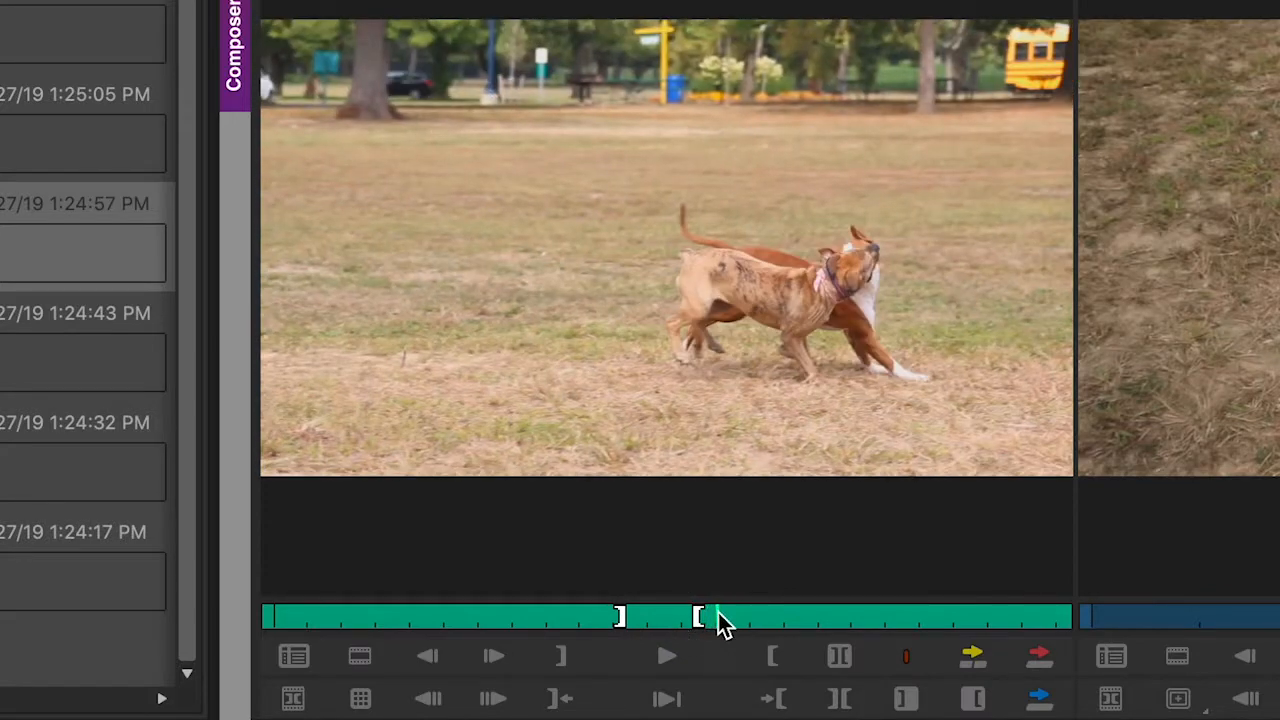
pyautogui.click(772, 660)
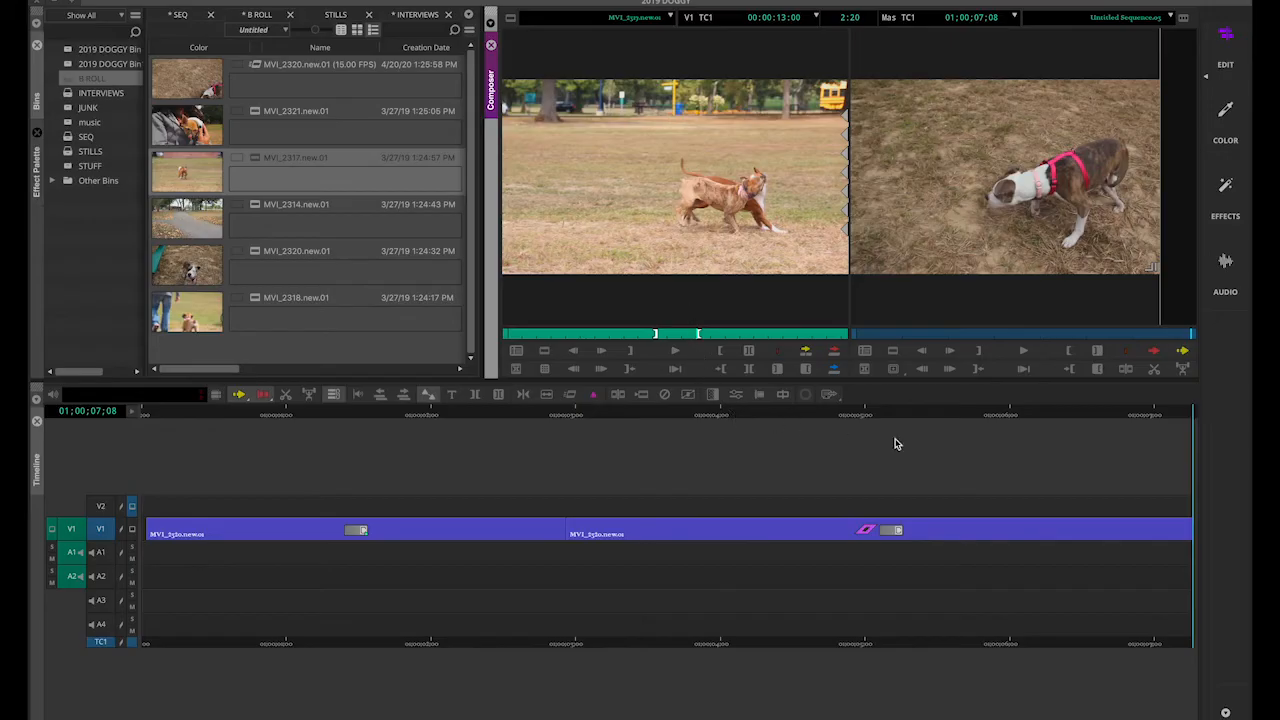
pyautogui.click(833, 351)
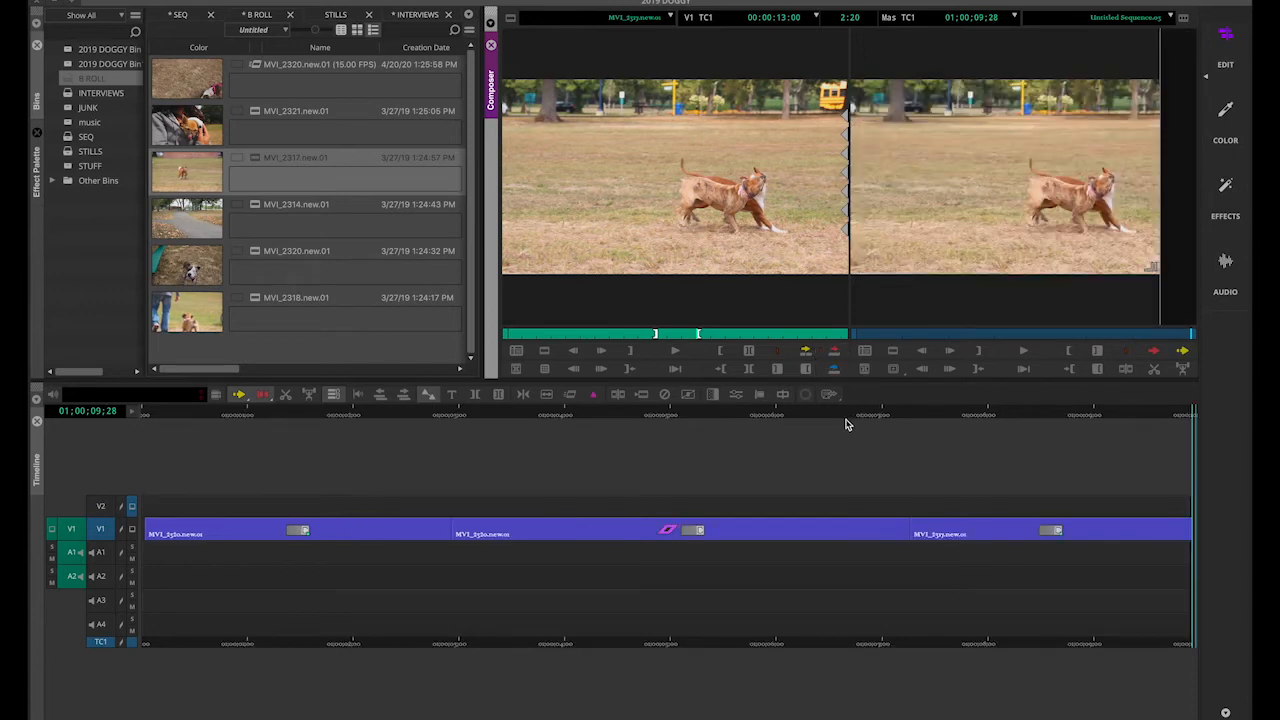
# Play the running-dogs shot in the sequence, park on frame 01;00;08;27, and match that frame in the source monitor
pyautogui.moveTo(842, 414); pyautogui.dragTo(885, 414)
pyautogui.press('space')
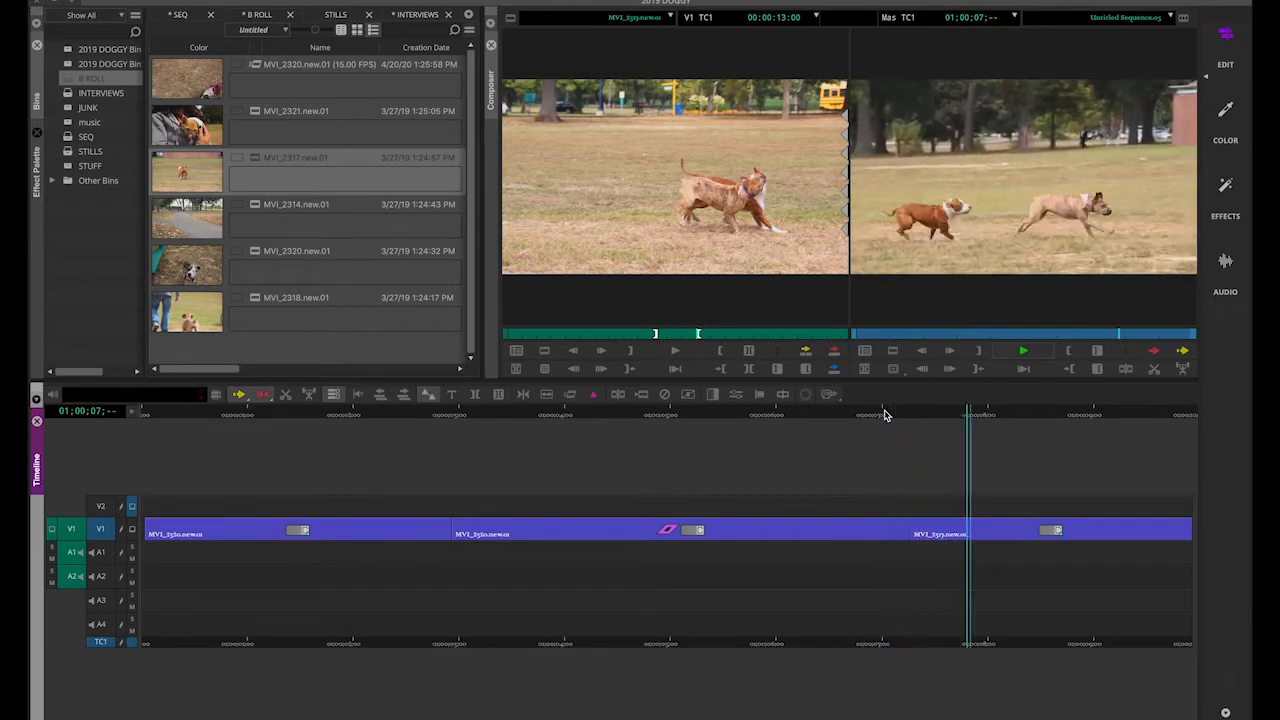
pyautogui.press('space')
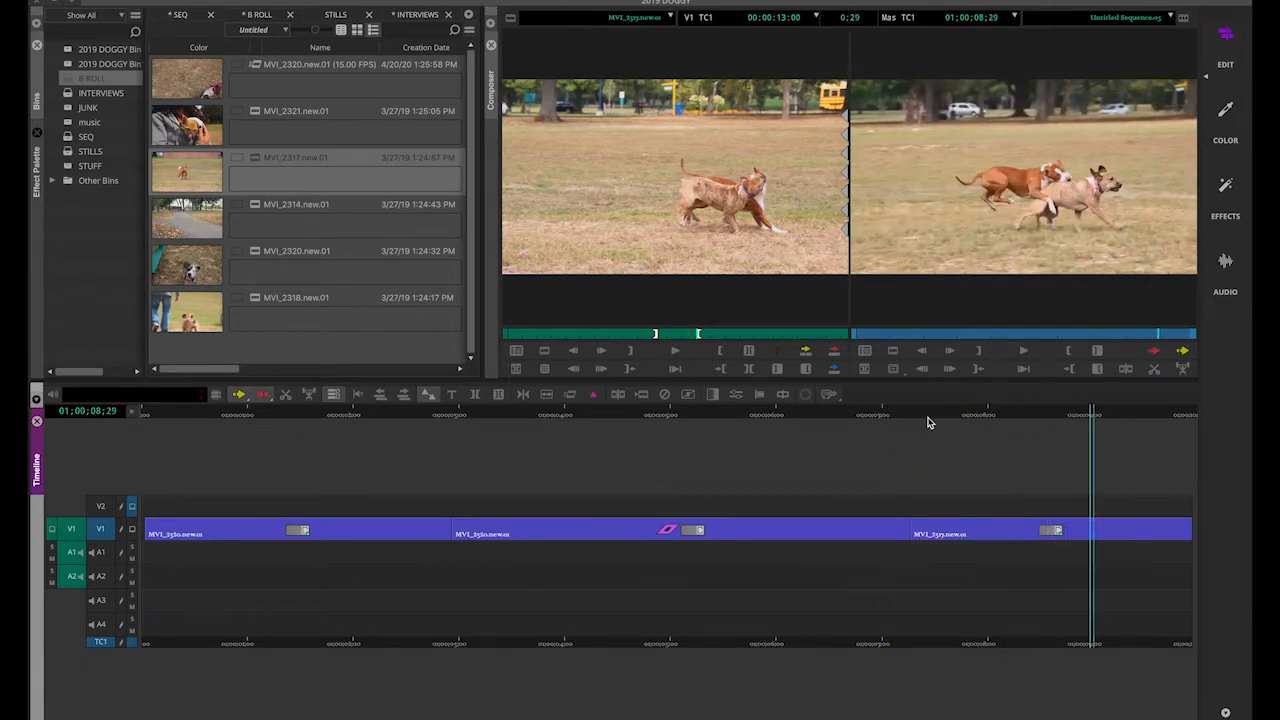
pyautogui.moveTo(1092, 413)
pyautogui.mouseDown()
pyautogui.moveTo(1001, 412)
pyautogui.moveTo(1095, 418)
pyautogui.mouseUp()
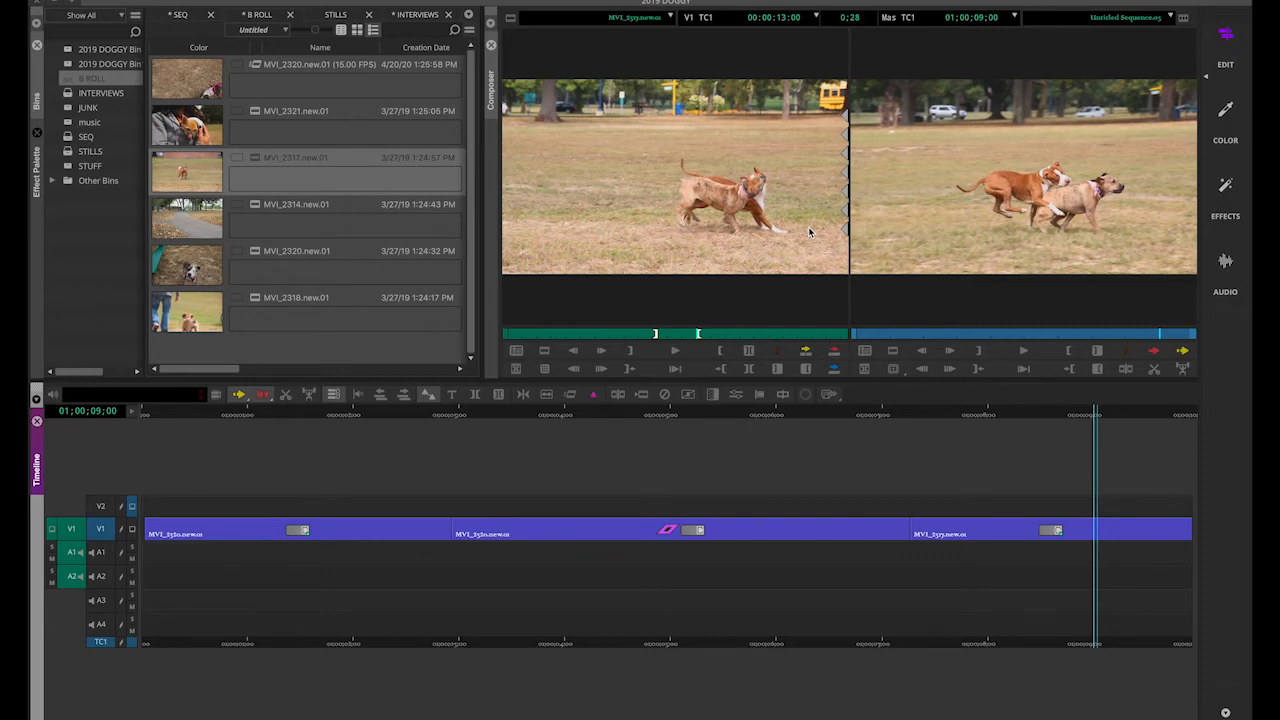
pyautogui.moveTo(1094, 414)
pyautogui.mouseDown()
pyautogui.moveTo(1046, 411)
pyautogui.moveTo(1127, 418)
pyautogui.moveTo(1050, 420)
pyautogui.moveTo(1087, 414)
pyautogui.mouseUp()
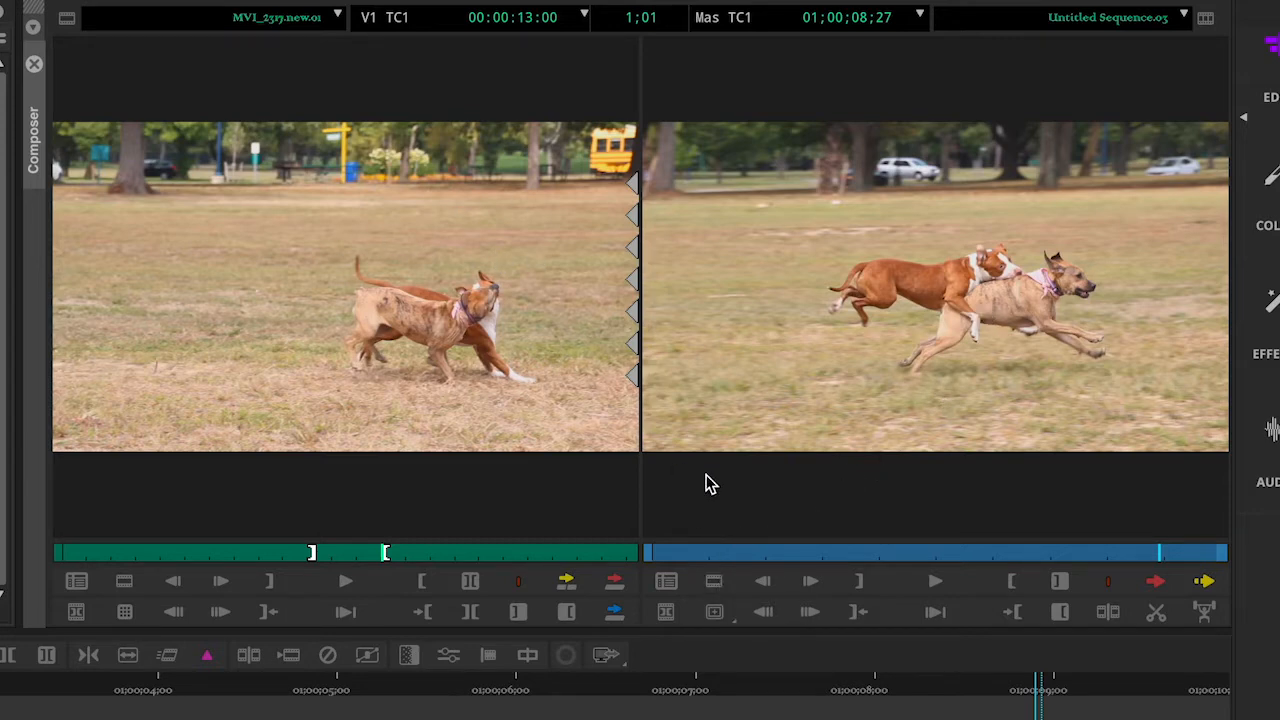
pyautogui.click(718, 579)
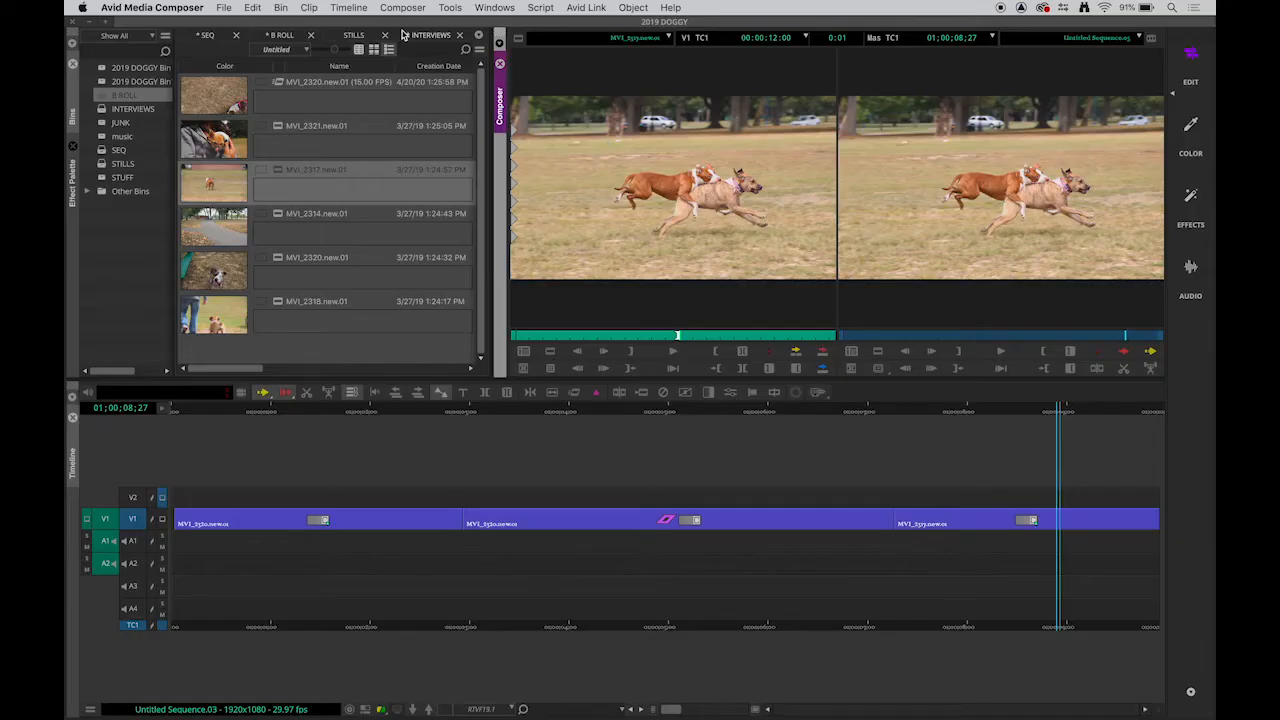
# Create a 15-second freeze frame of the matched source frame on the PROF_G_HOF_EDIT drive, stored in the B ROLL bin
pyautogui.click(405, 8)
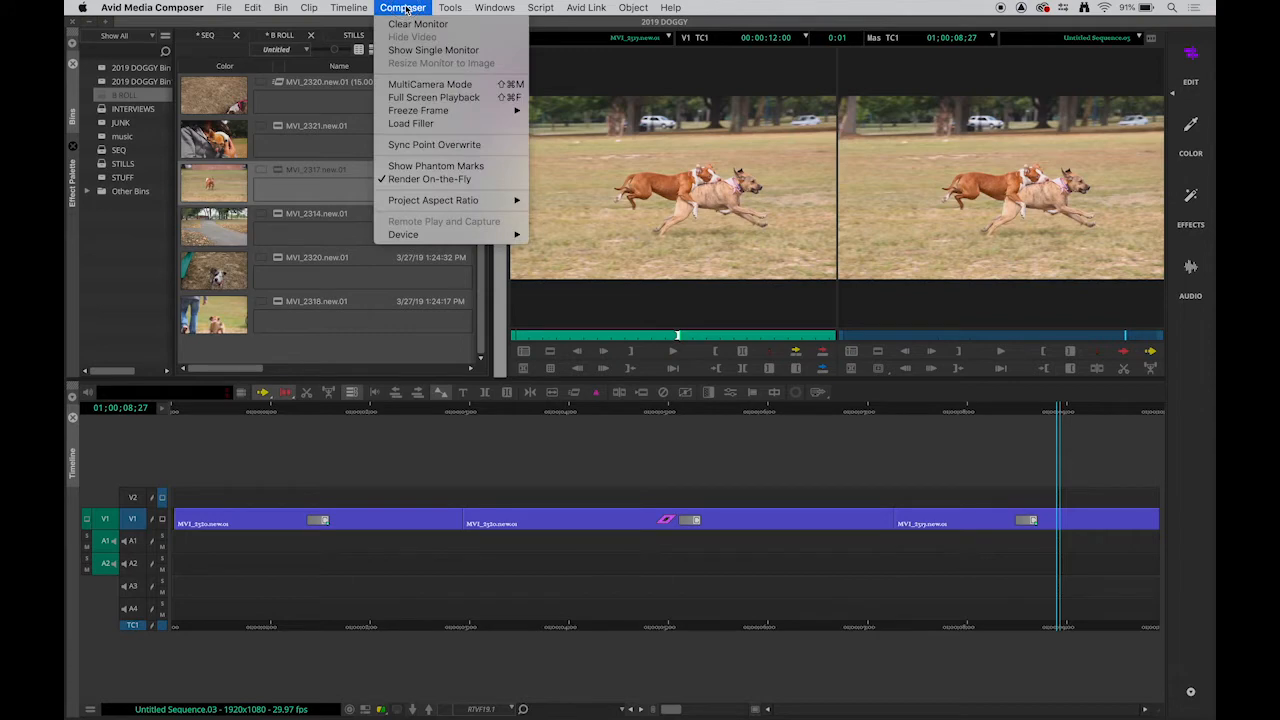
pyautogui.moveTo(312, 9)
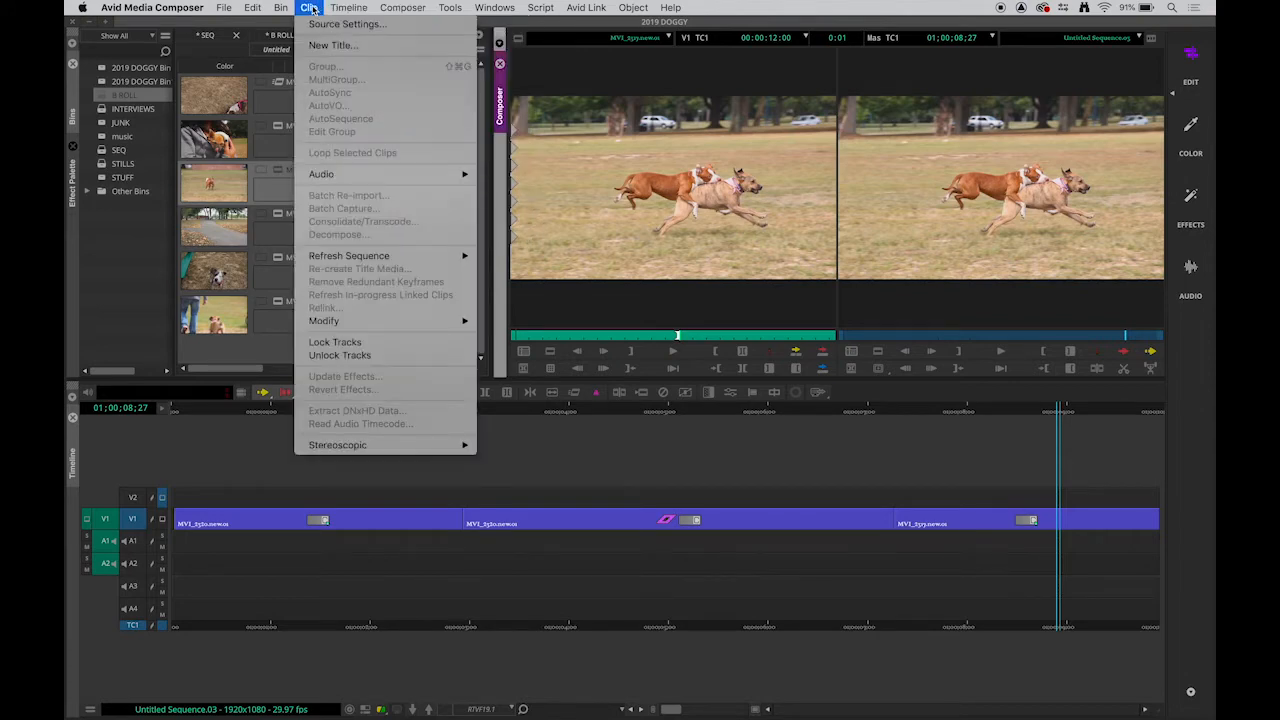
pyautogui.moveTo(397, 8)
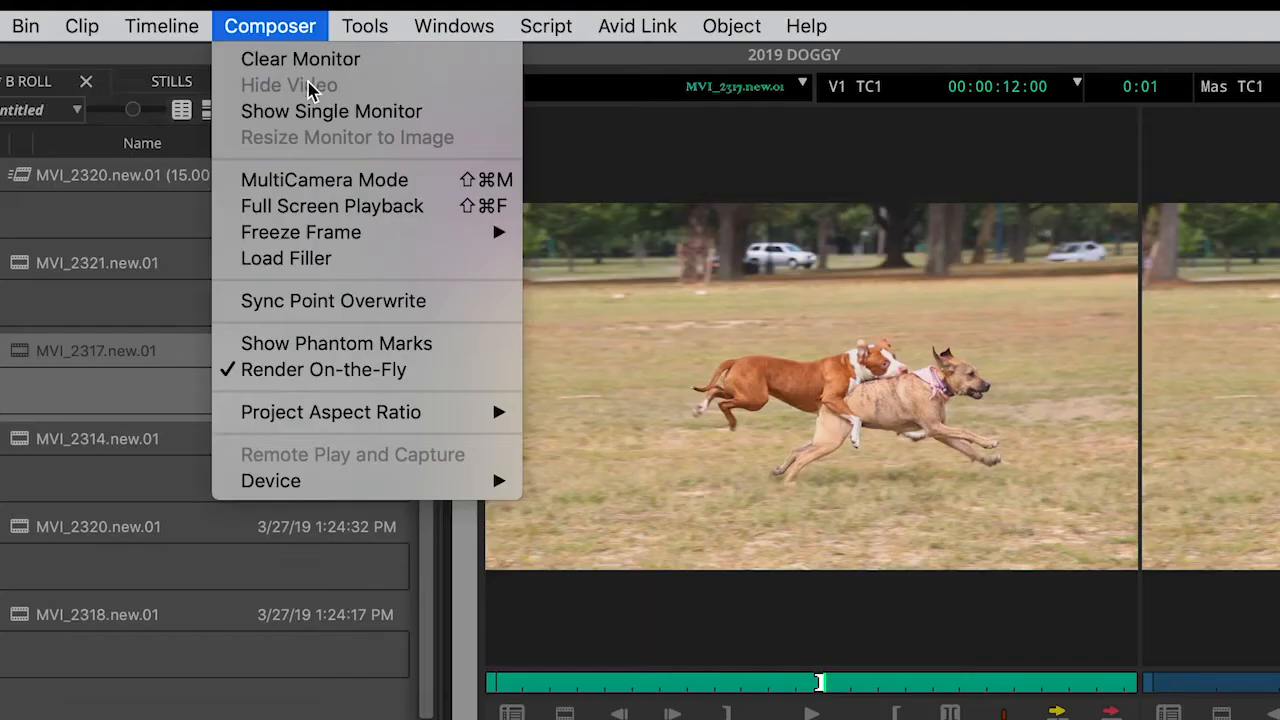
pyautogui.moveTo(456, 112)
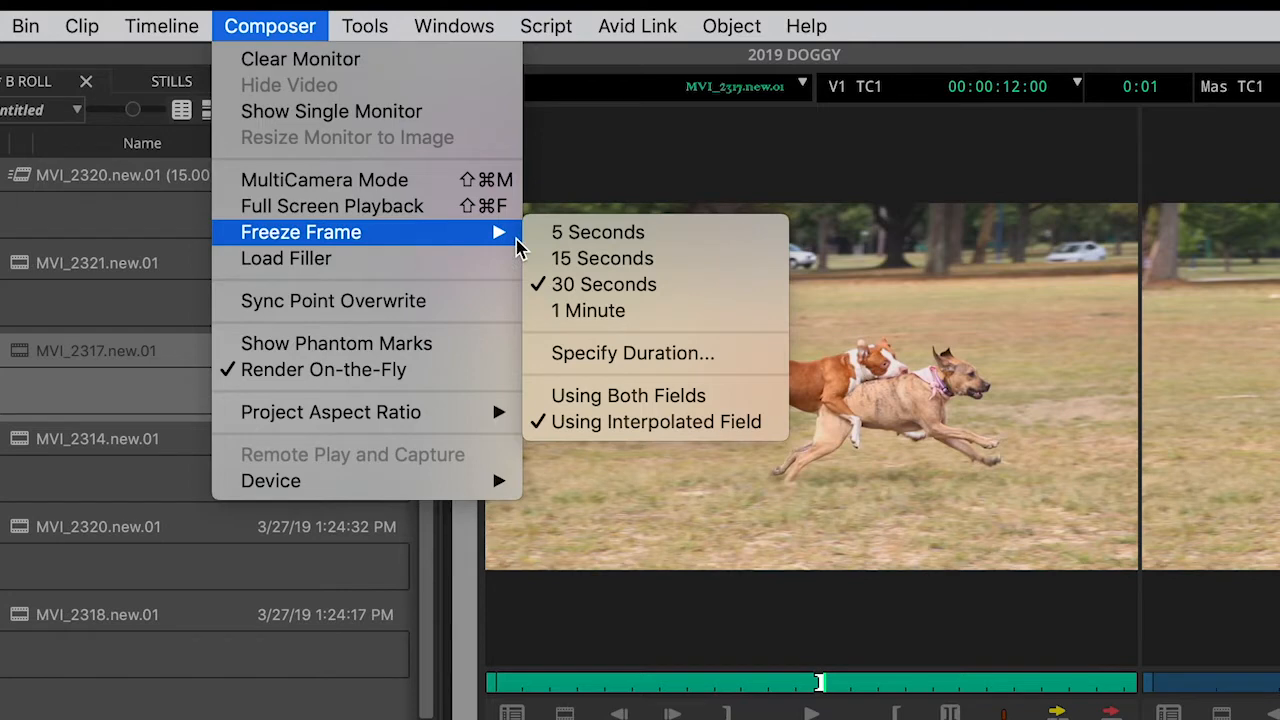
pyautogui.click(666, 259)
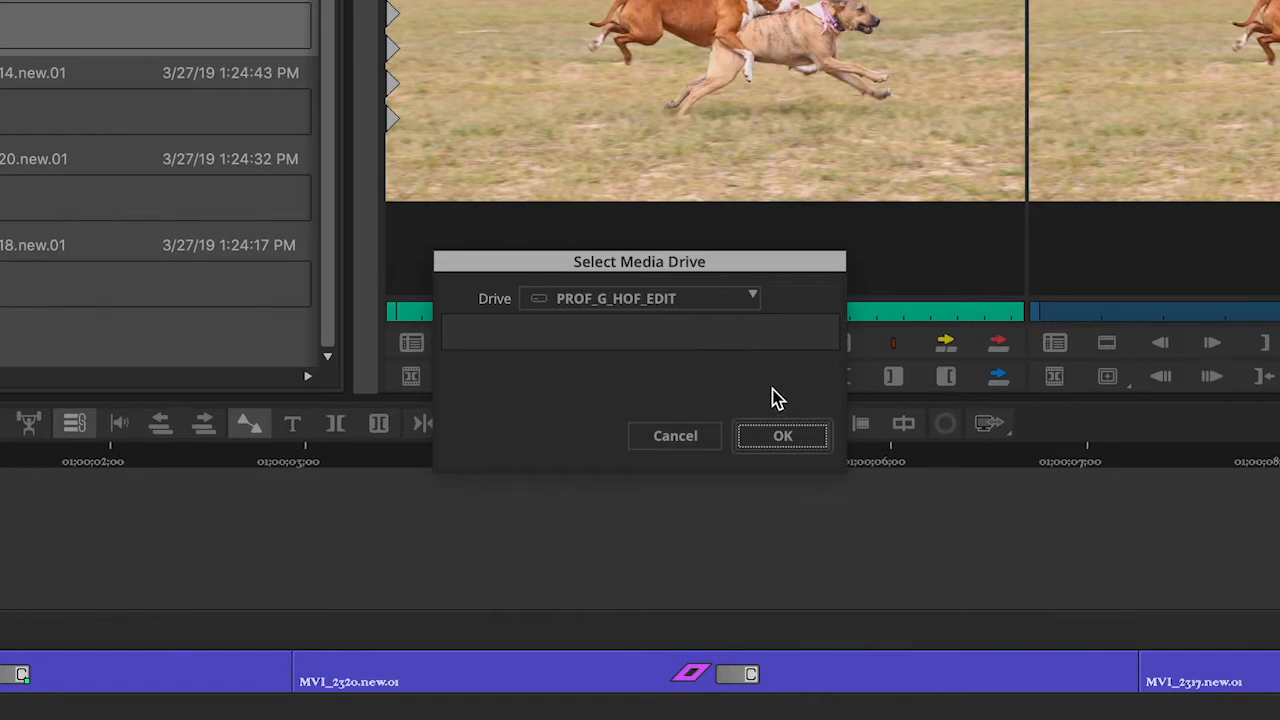
pyautogui.click(781, 436)
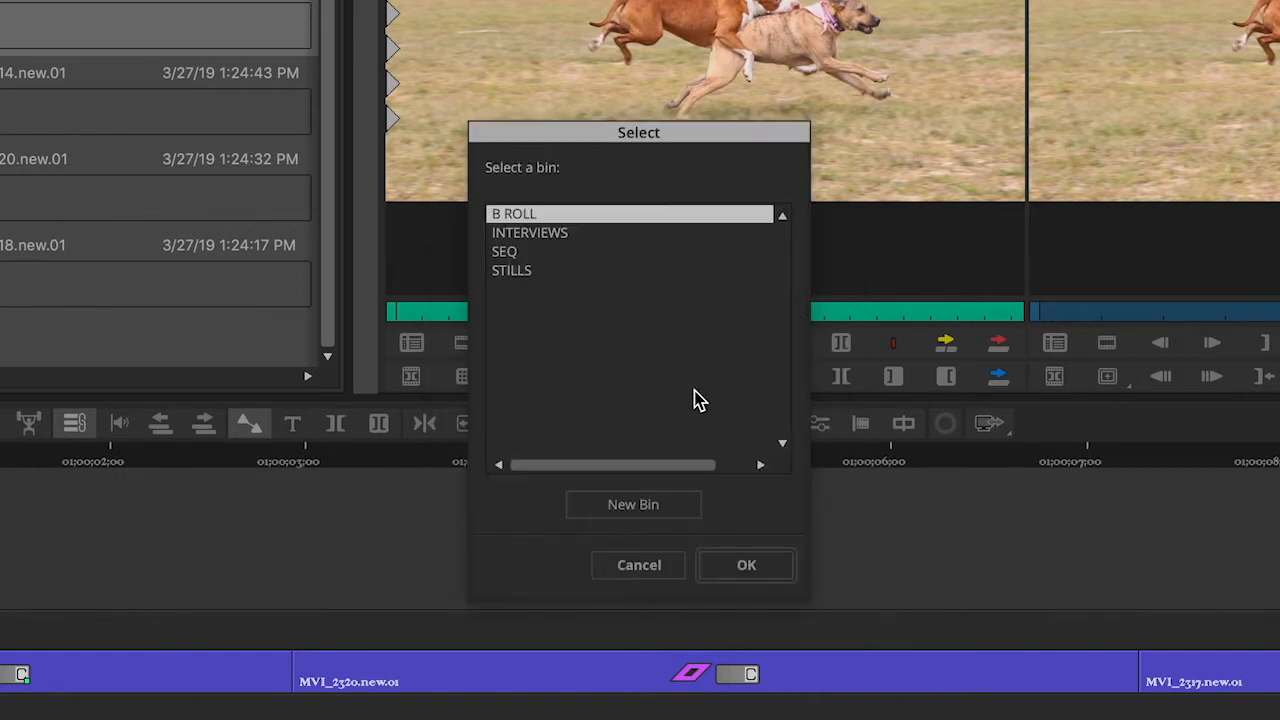
pyautogui.click(745, 567)
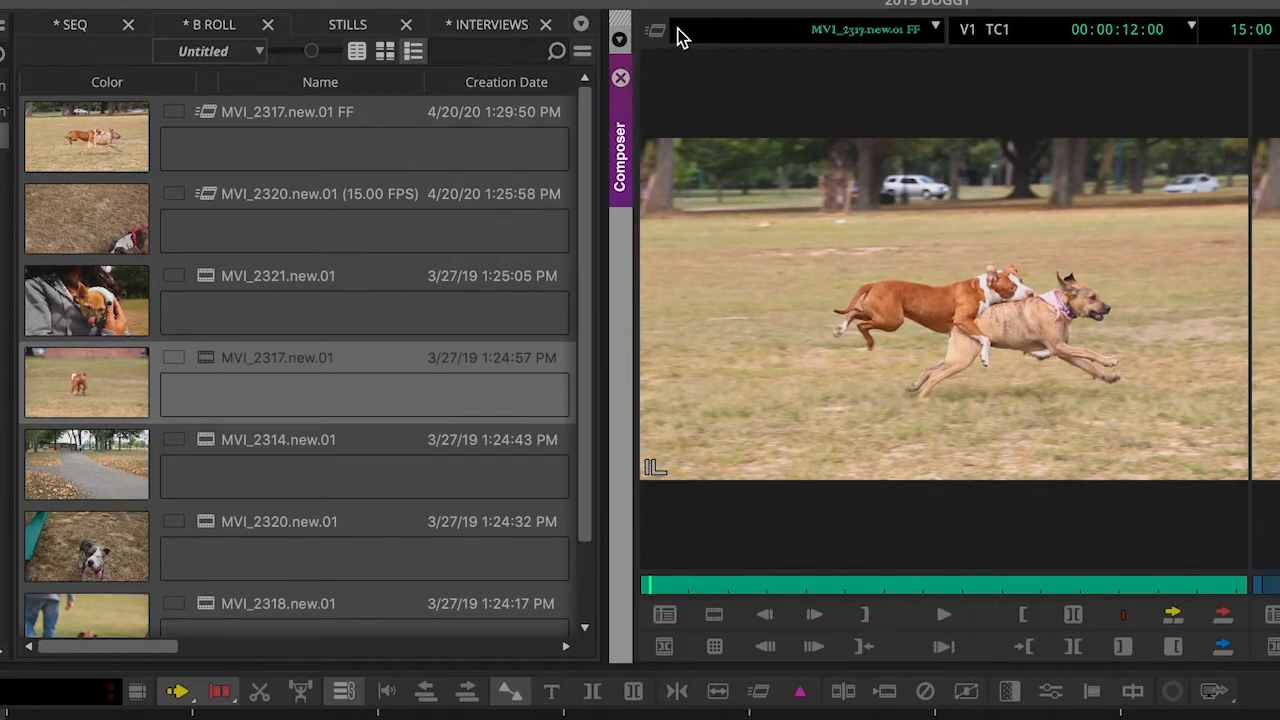
# Play the MVI_2317.new.01 FF freeze-frame clip from its start in the source monitor
pyautogui.moveTo(810, 585); pyautogui.dragTo(643, 583)
pyautogui.click(943, 616)
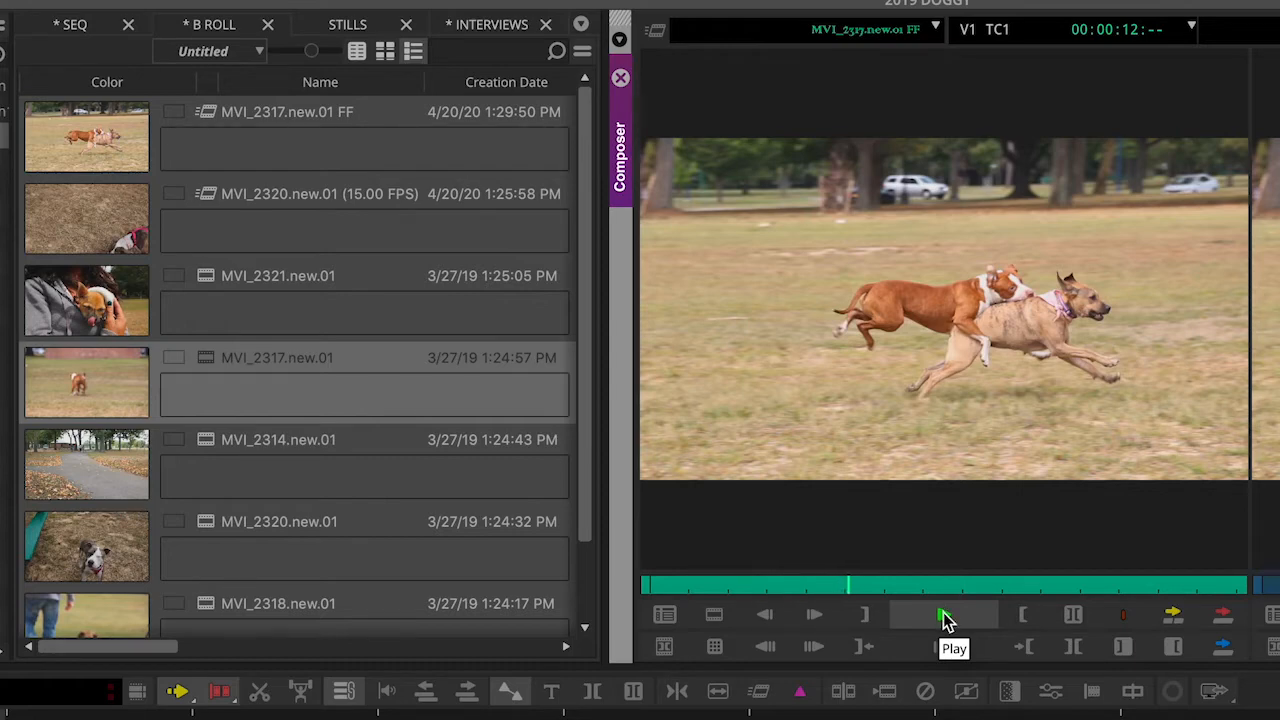
pyautogui.click(942, 614)
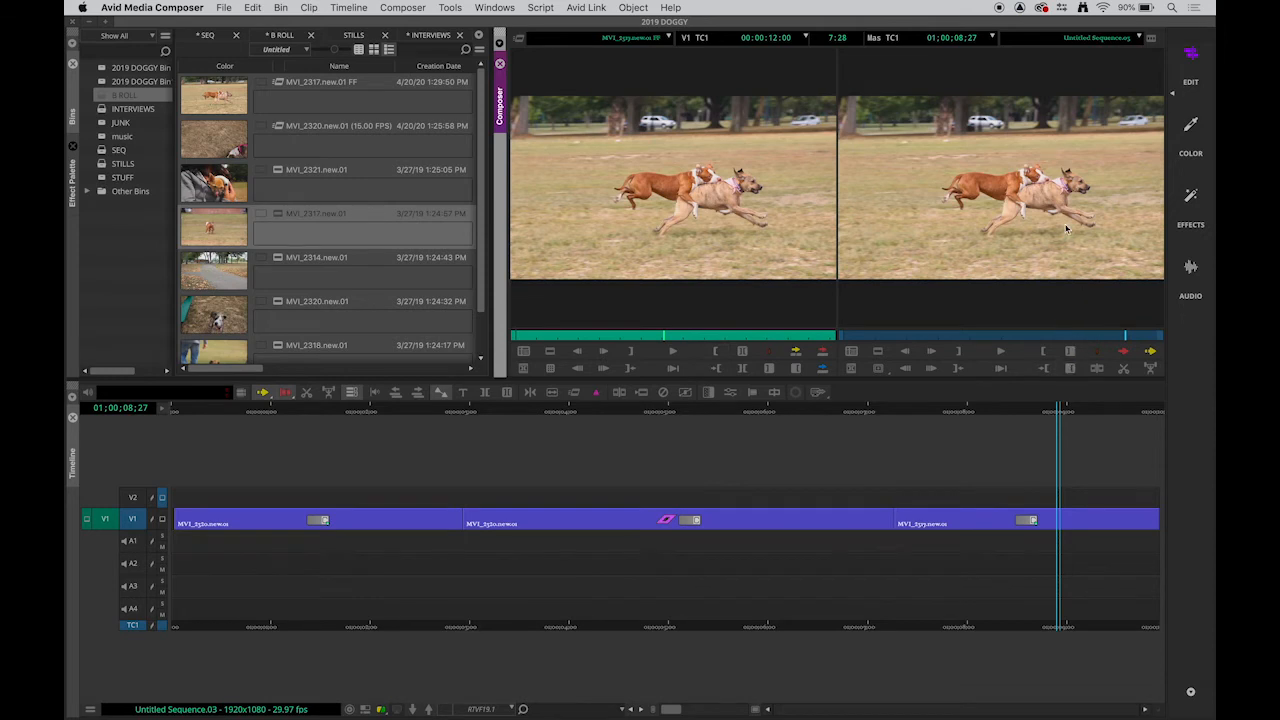
# Mark an IN point at 01;00;08;27 in the sequence and a 4:10 section with IN and OUT points in the freeze-frame clip
pyautogui.click(960, 352)
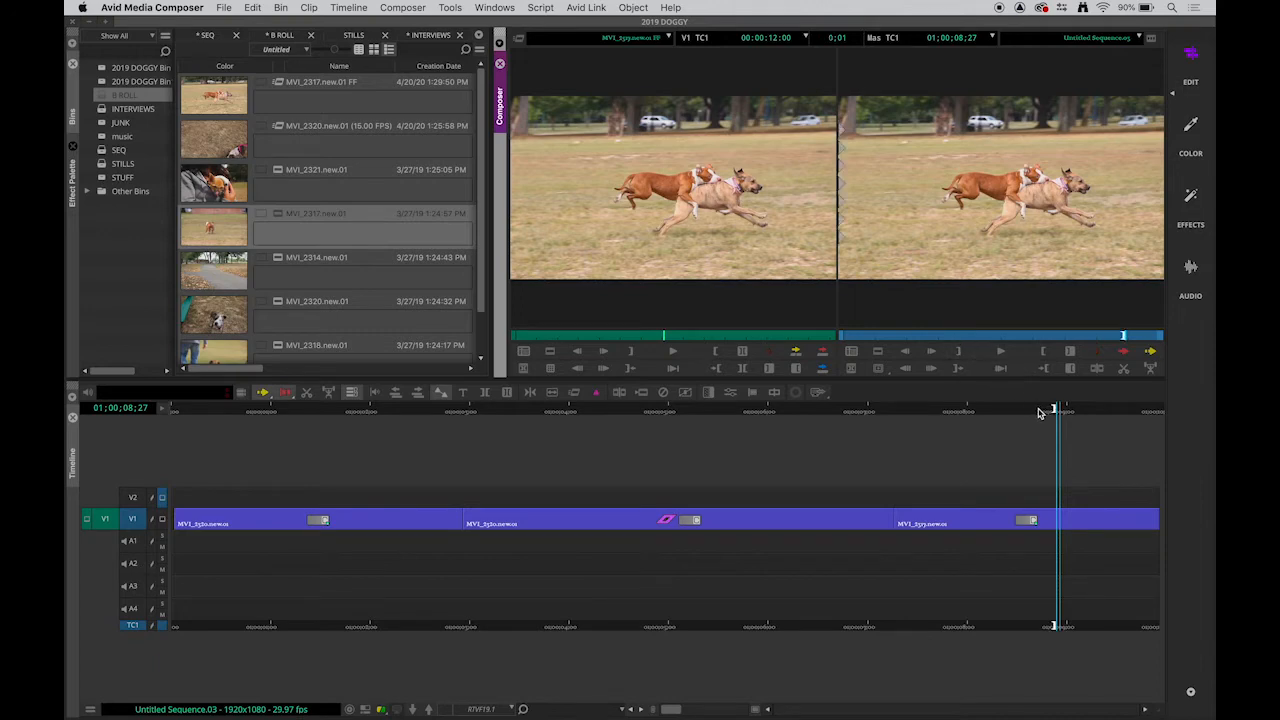
pyautogui.moveTo(675, 338); pyautogui.dragTo(558, 338)
pyautogui.click(631, 351)
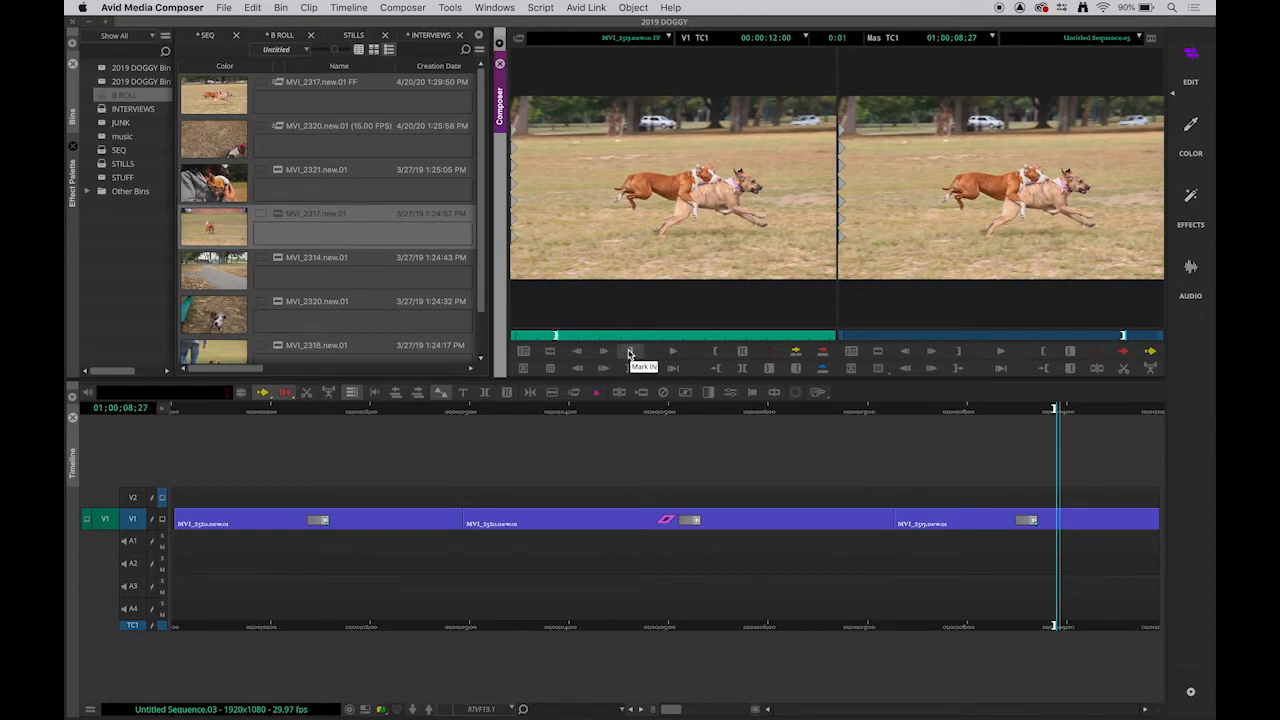
pyautogui.moveTo(575, 338); pyautogui.dragTo(650, 334)
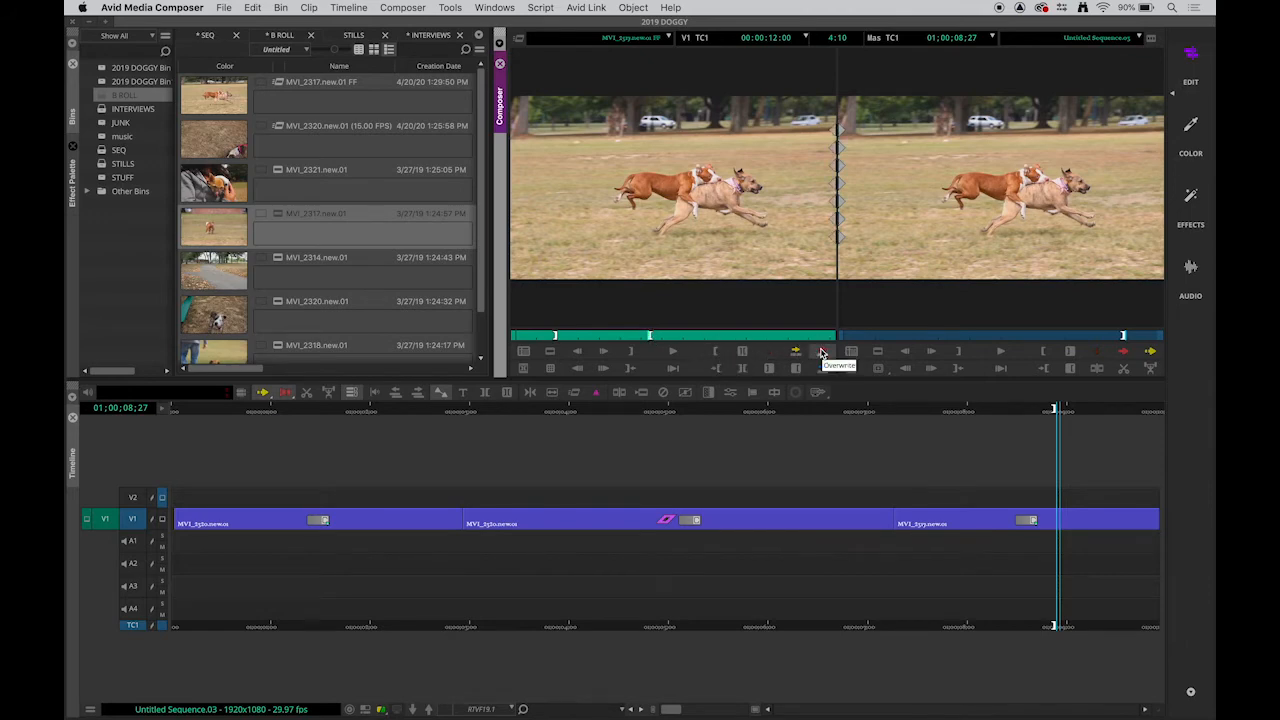
# Overwrite the marked freeze-frame section into the sequence at the IN point and play through the edit
pyautogui.click(821, 353)
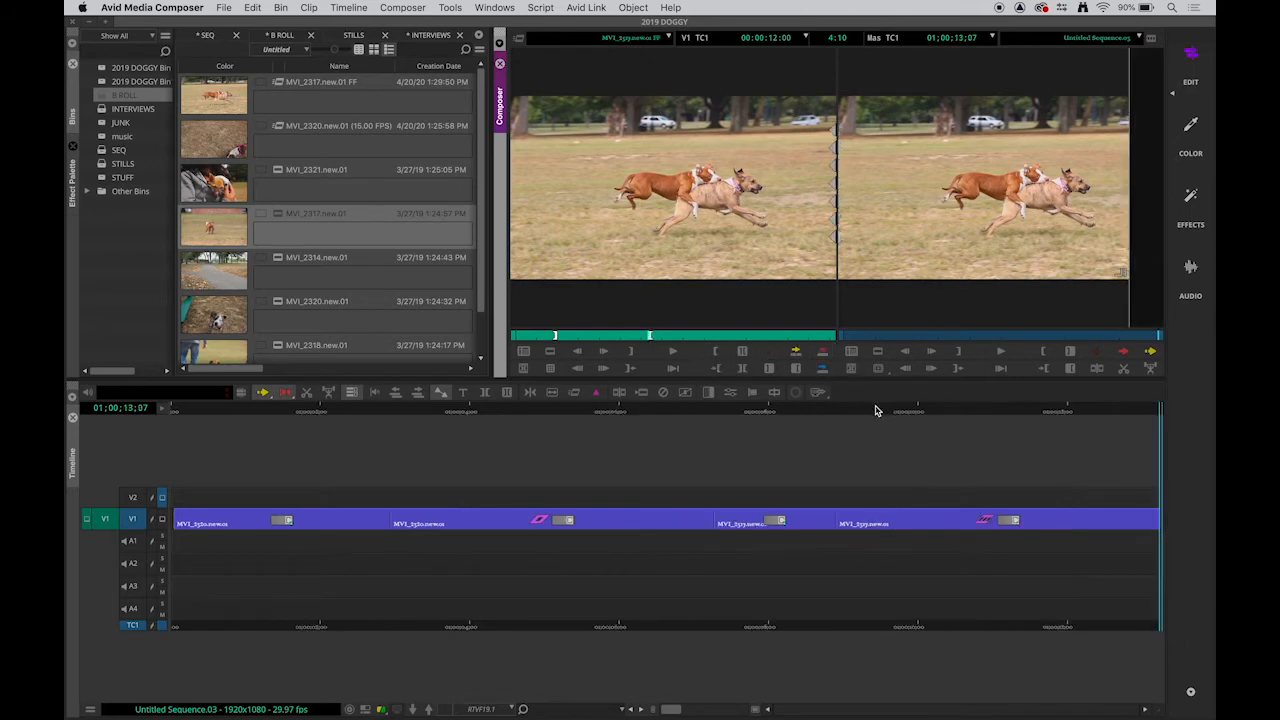
pyautogui.moveTo(875, 411); pyautogui.dragTo(718, 401)
pyautogui.press('space')
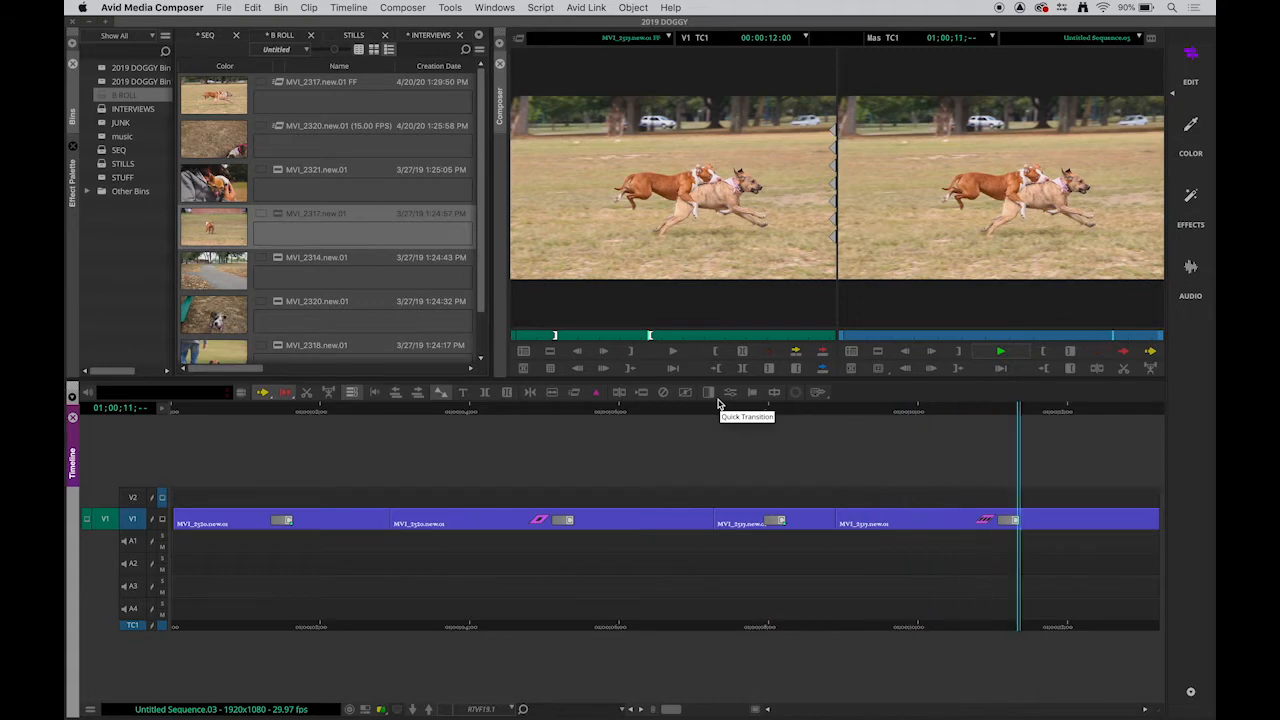
pyautogui.moveTo(718, 404); pyautogui.dragTo(1058, 406)
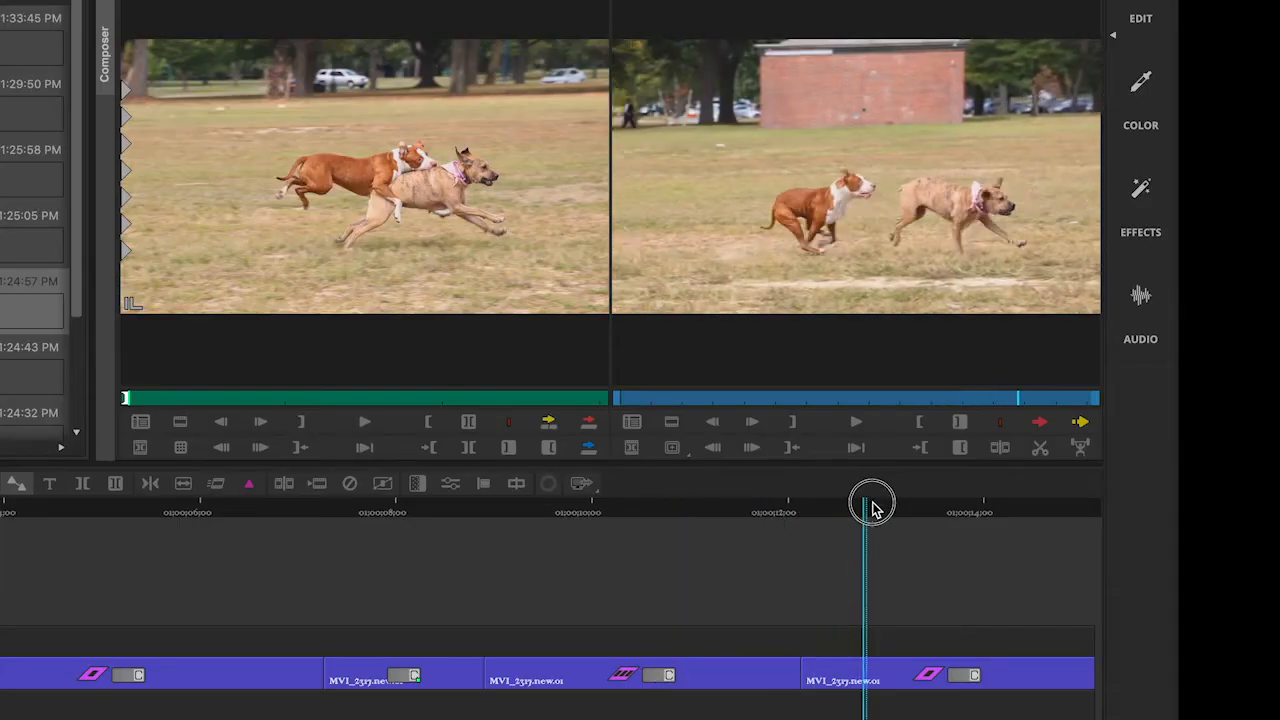
# Scrub through the reversed running-dogs clip at the end of the sequence and clear the sequence from the record monitor
pyautogui.moveTo(942, 507); pyautogui.dragTo(1094, 537)
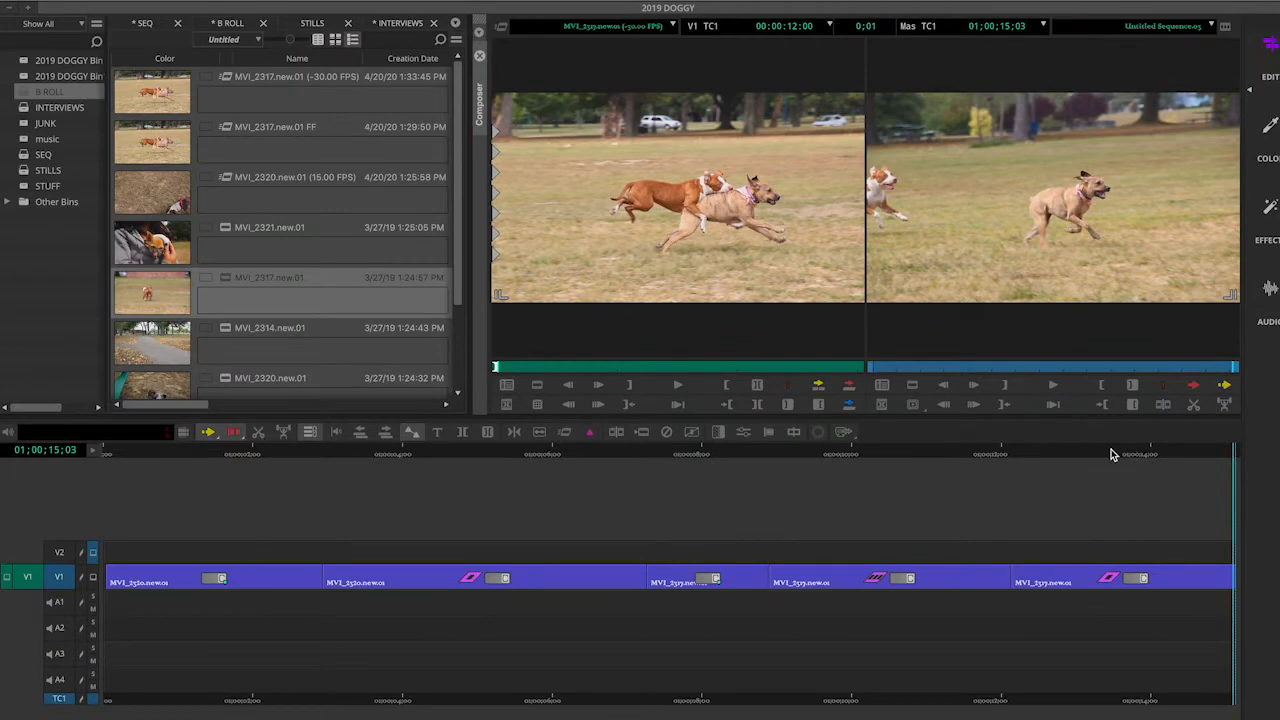
pyautogui.moveTo(1111, 449); pyautogui.dragTo(1224, 450)
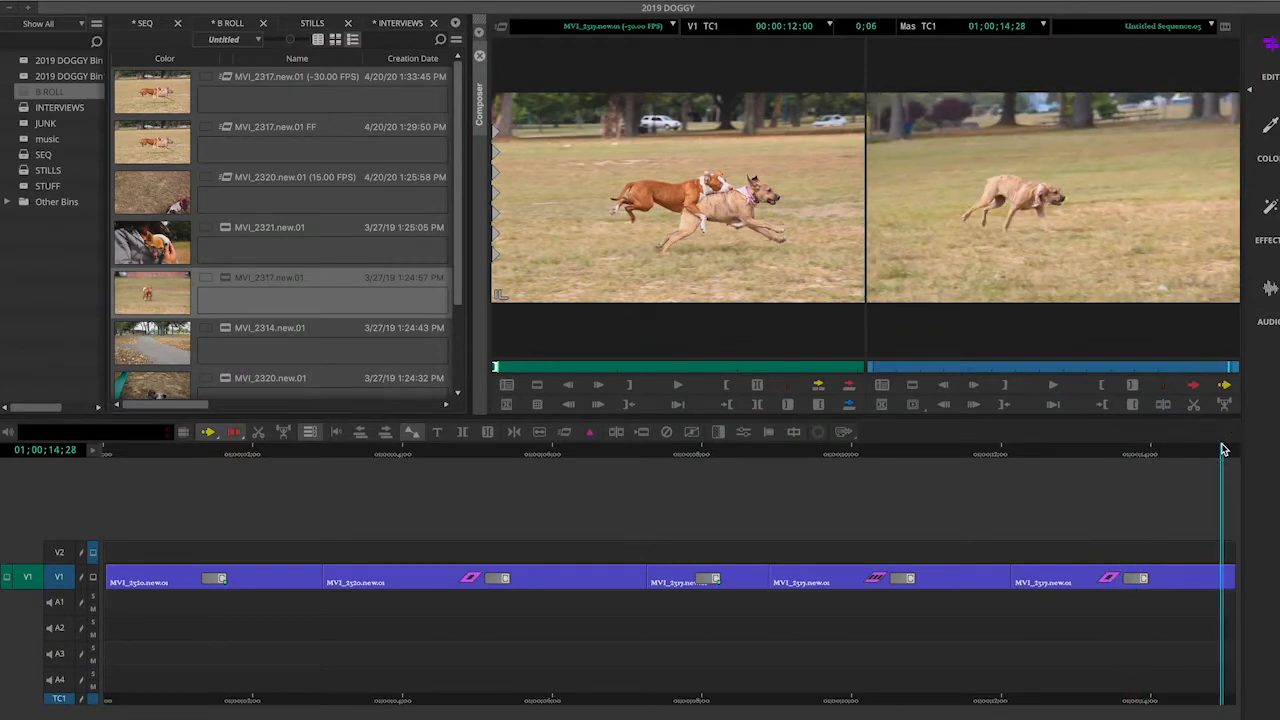
pyautogui.click(1211, 26)
pyautogui.click(1205, 53)
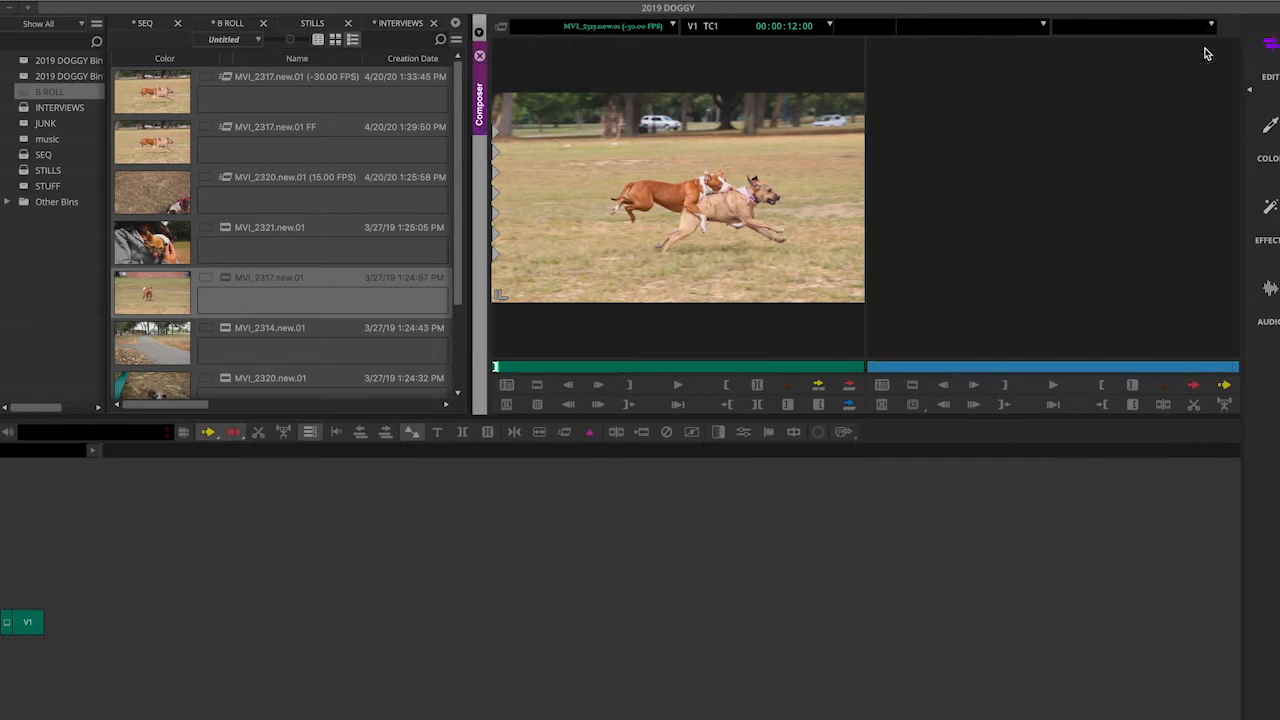
# Load MVI_2317.new.01 into the source monitor and mark an OUT point at 00:00:17:06 for a 9:01 section
pyautogui.doubleClick(148, 292)
pyautogui.moveTo(659, 368); pyautogui.dragTo(768, 368)
pyautogui.press('o')
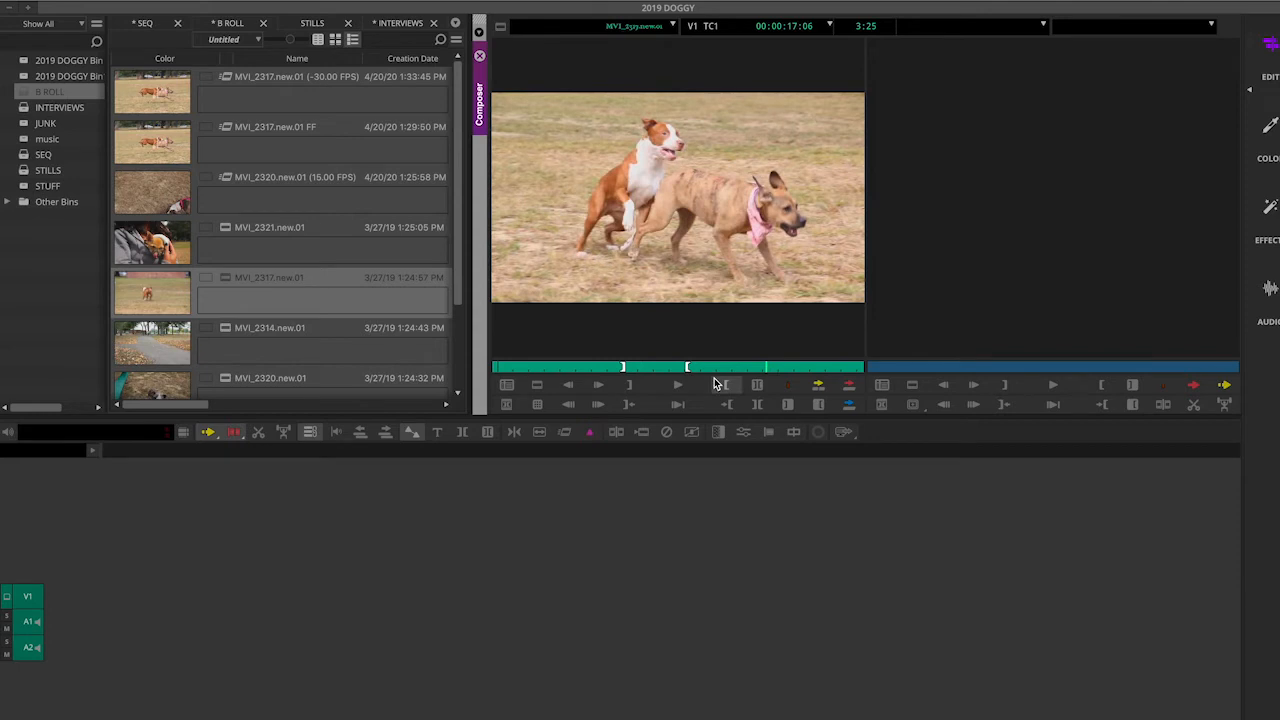
pyautogui.press('o')
# Overwrite the marked section into a new sequence stored in the SEQ bin
pyautogui.click(850, 387)
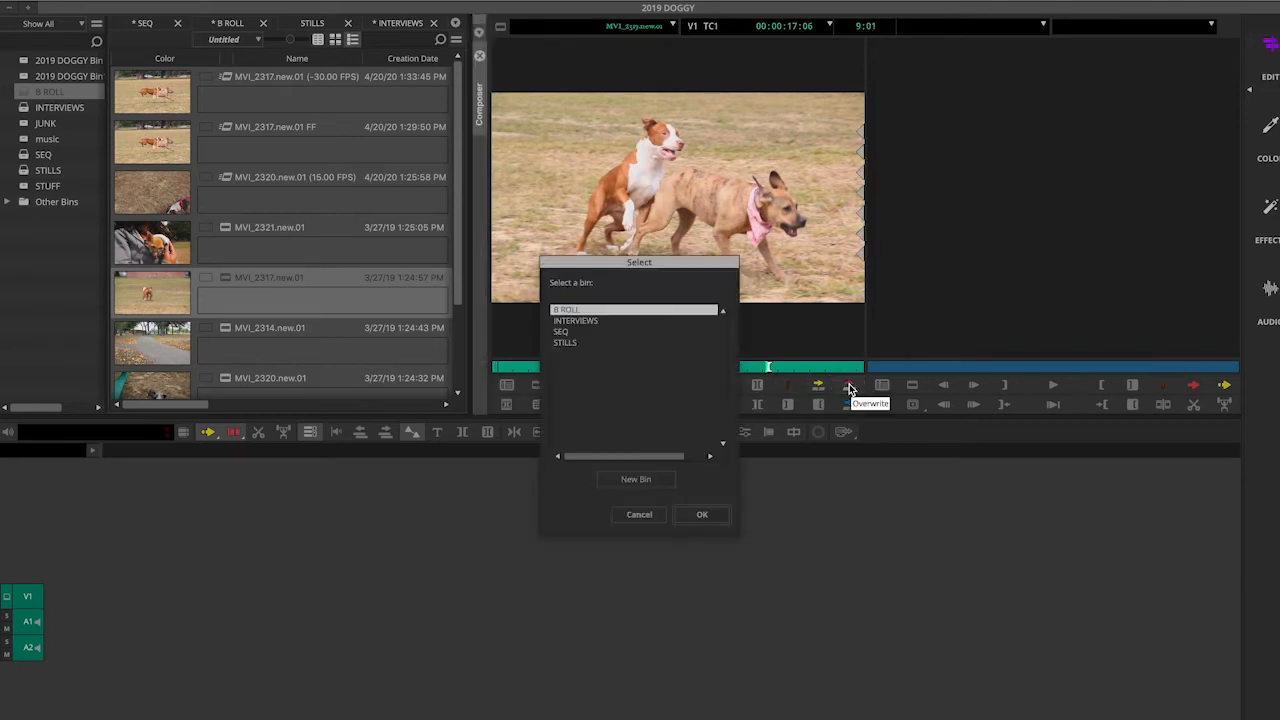
pyautogui.click(588, 332)
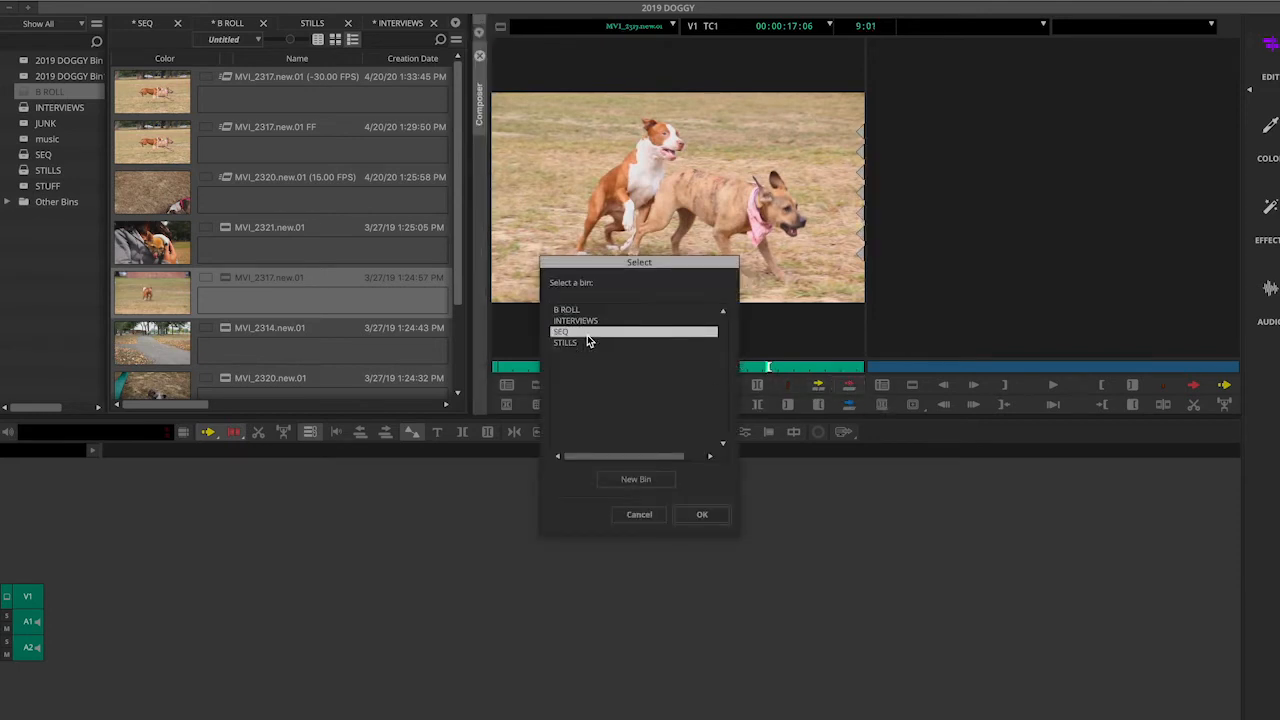
pyautogui.click(702, 515)
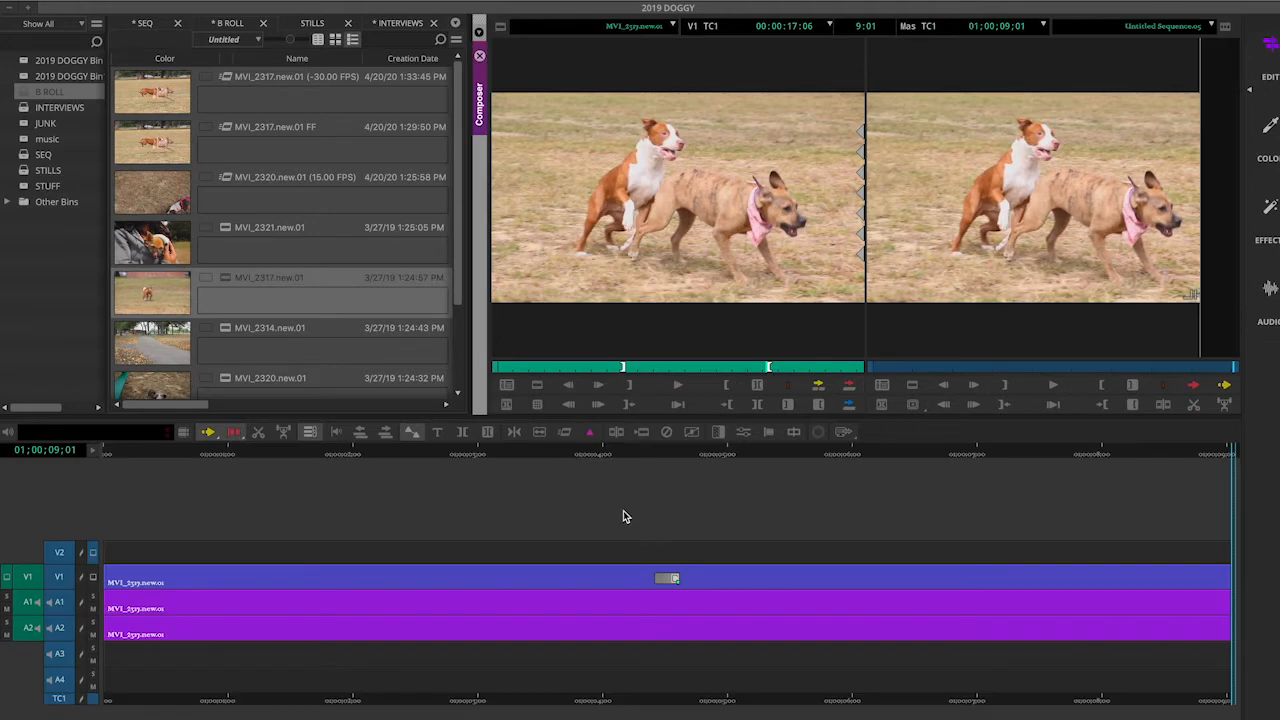
# Mute audio tracks A1 and A2 and play the new sequence from near its start, stopping at 01;00;02;13
pyautogui.click(622, 457)
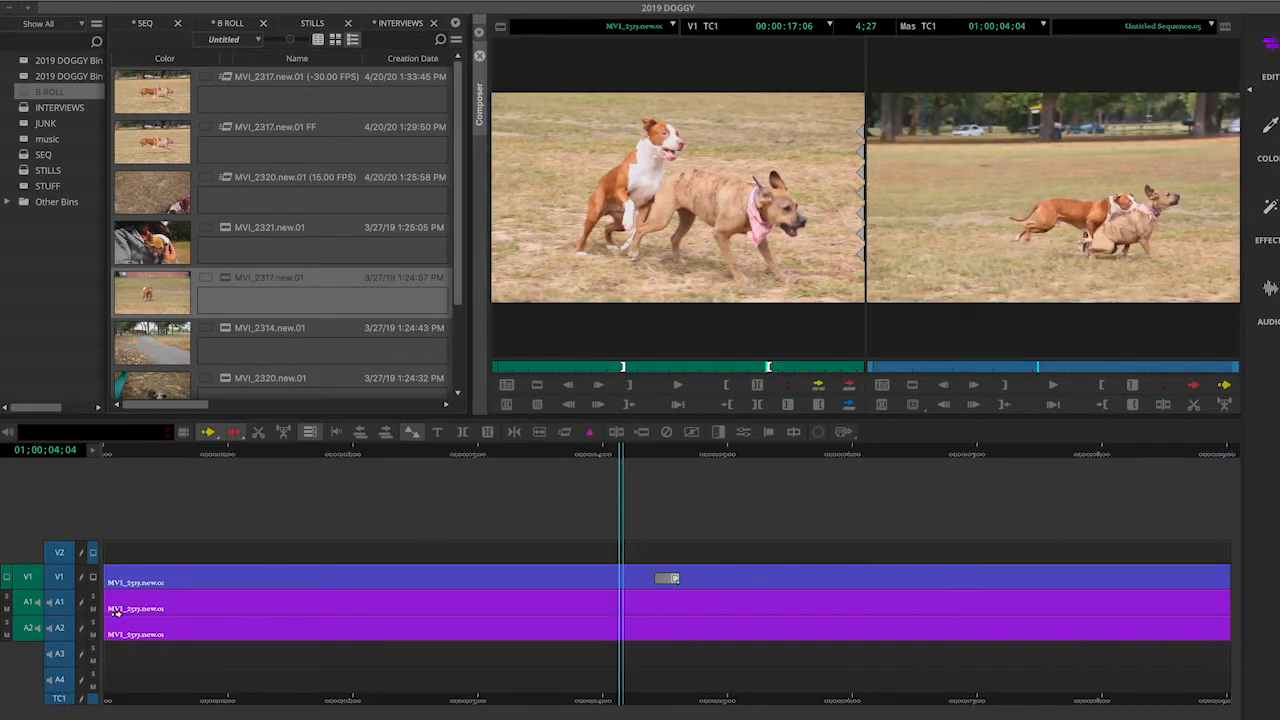
pyautogui.click(93, 608)
pyautogui.click(93, 634)
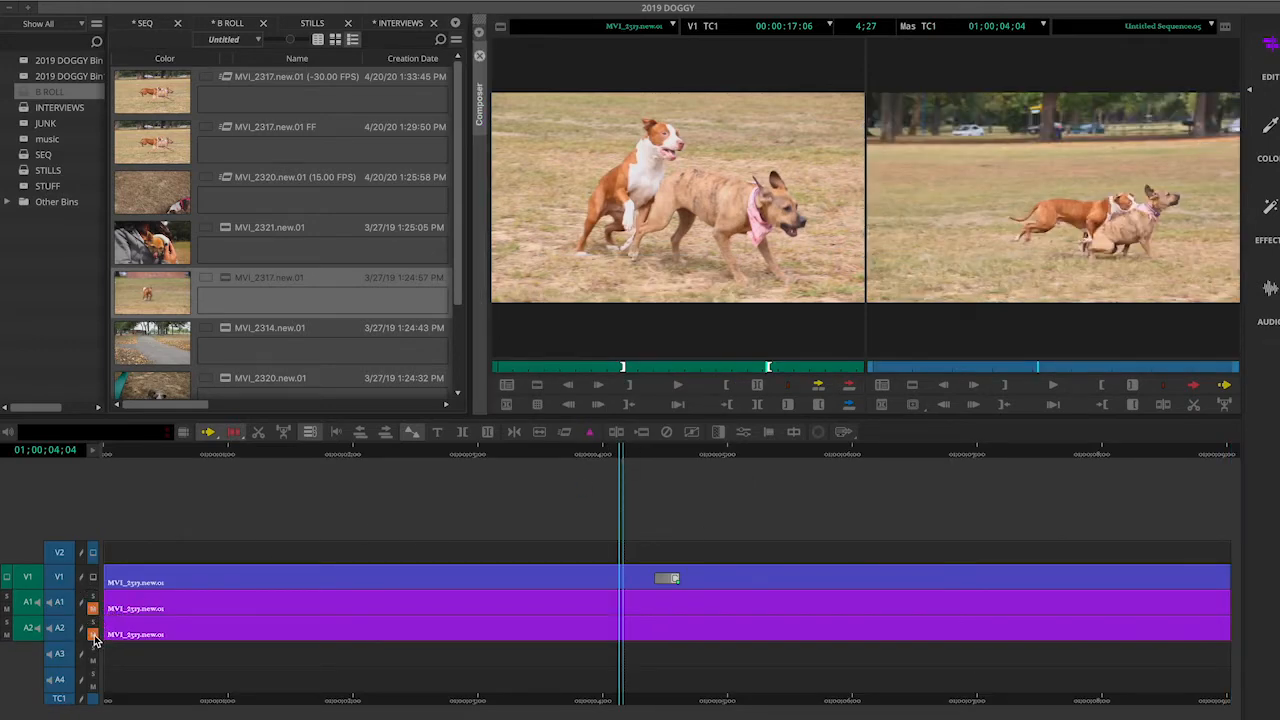
pyautogui.moveTo(450, 453); pyautogui.dragTo(128, 451)
pyautogui.press('space')
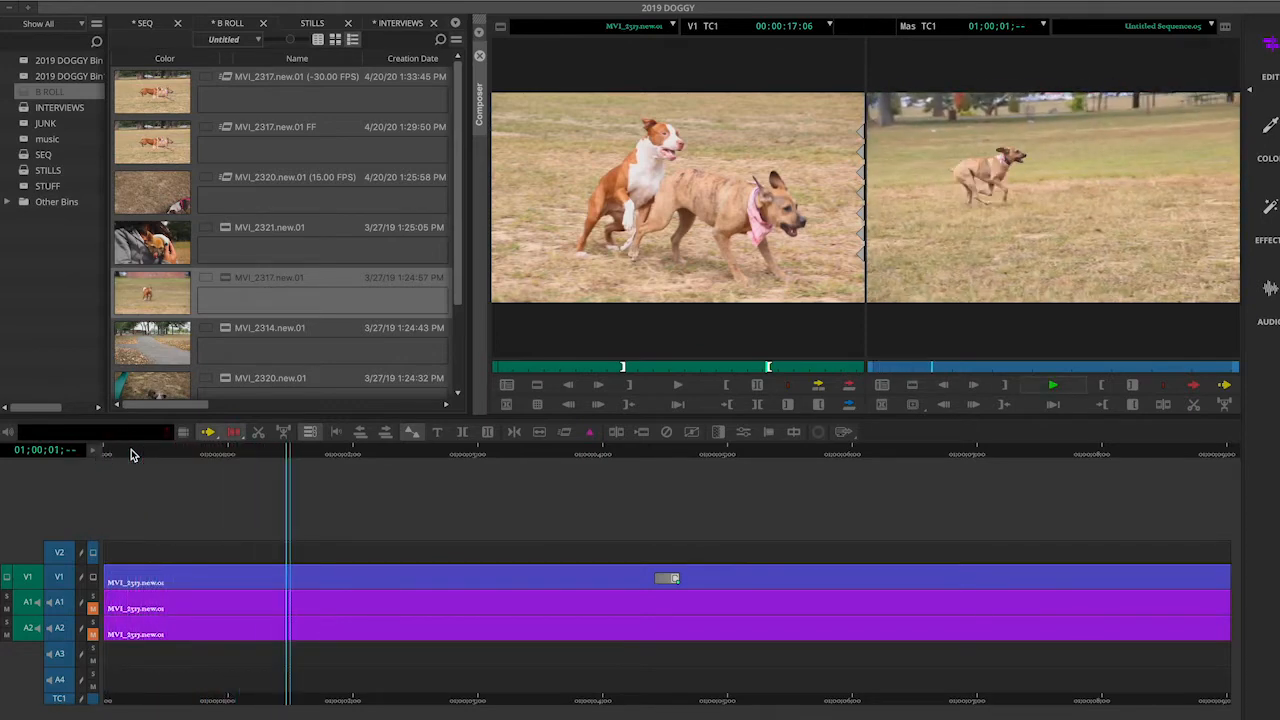
pyautogui.press('space')
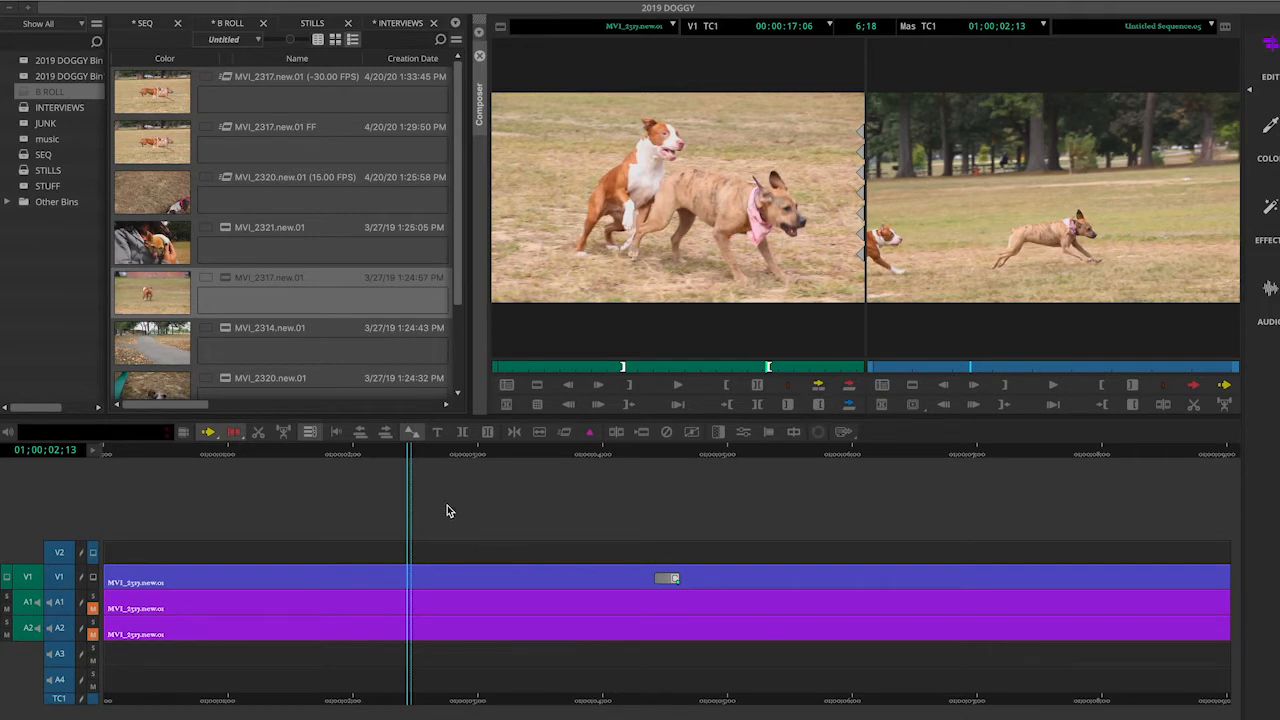
# Switch to the effects workspace and apply the Timewarp effect from the Timewarp category to the MVI_2317.new.01 clip on V1
pyautogui.click(1272, 208)
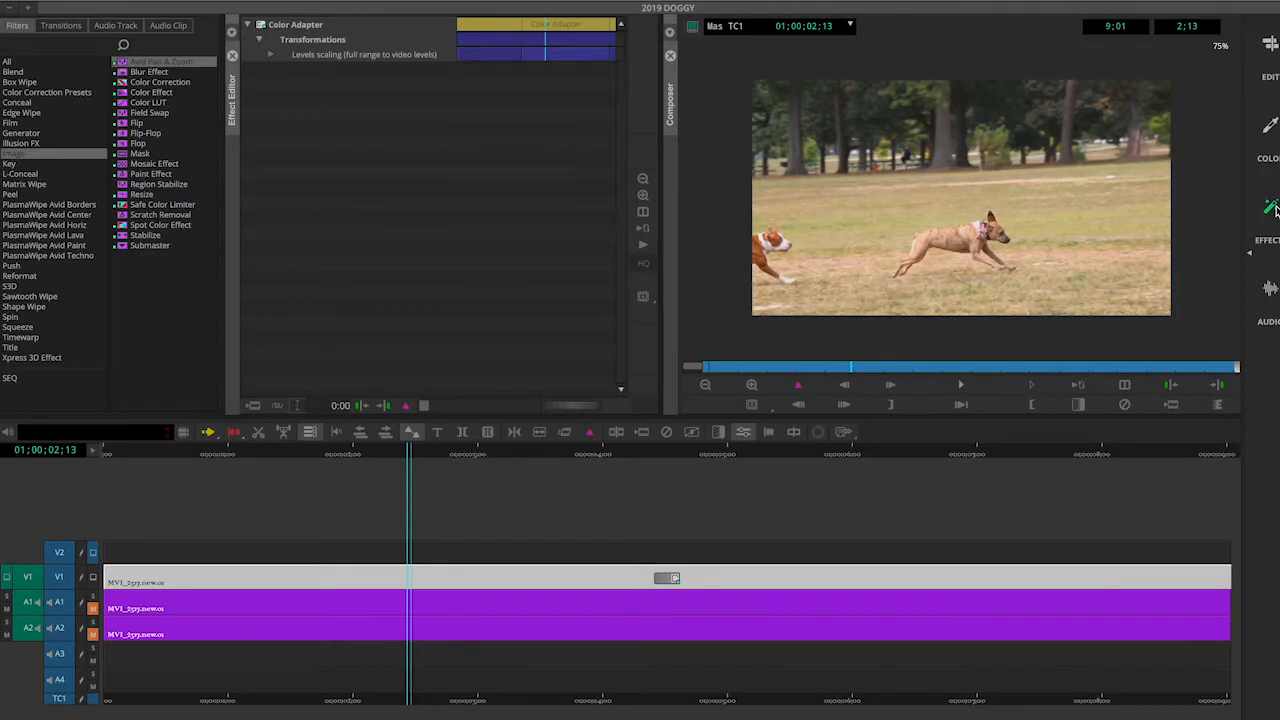
pyautogui.click(1271, 44)
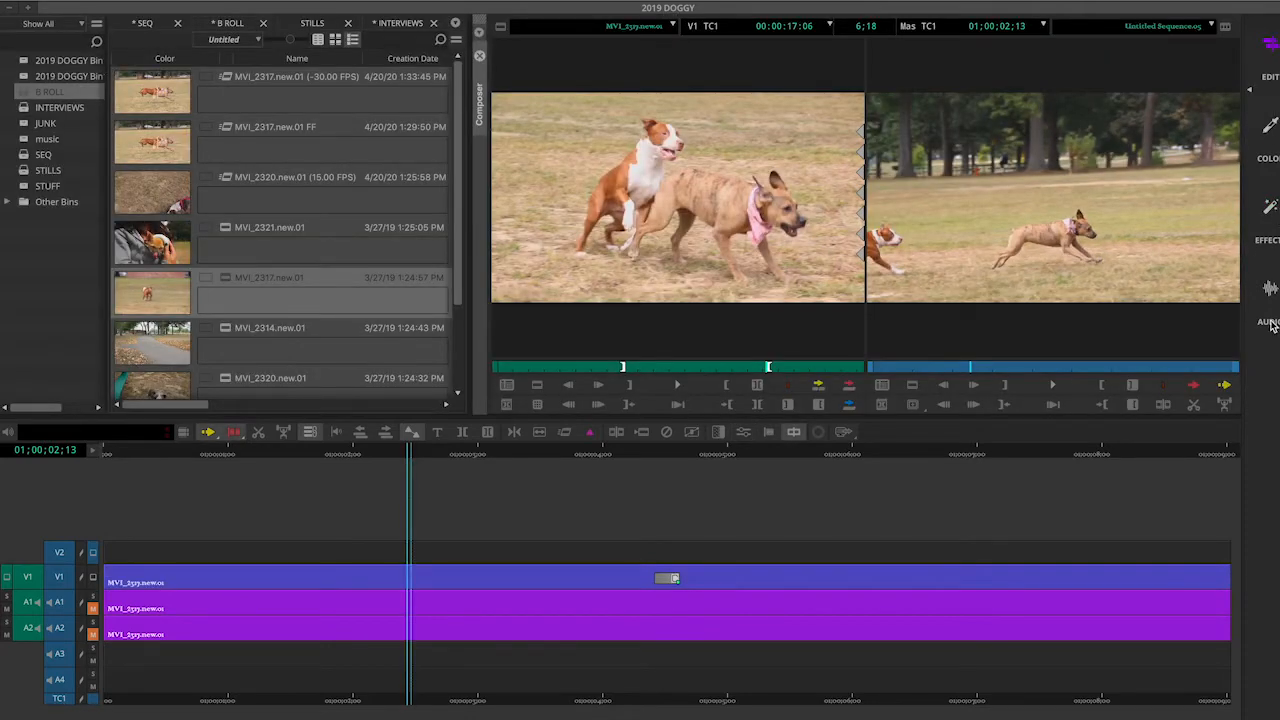
pyautogui.click(1272, 208)
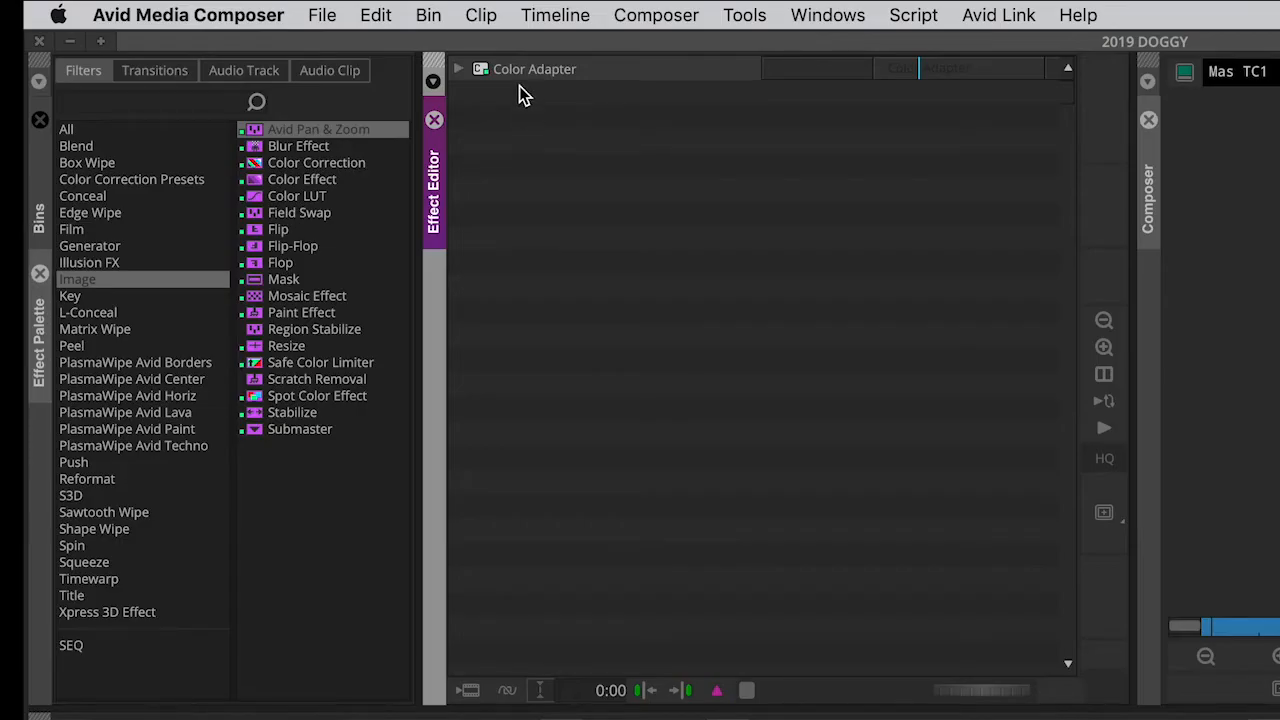
pyautogui.click(84, 74)
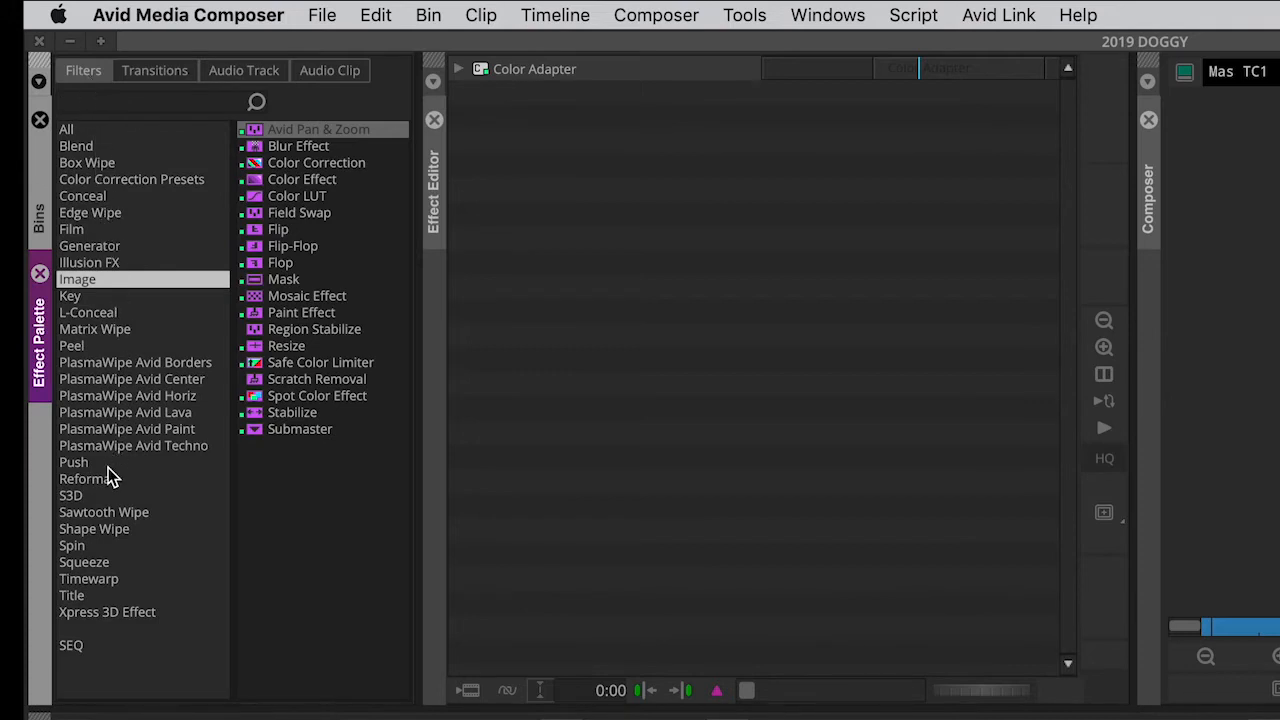
pyautogui.click(102, 579)
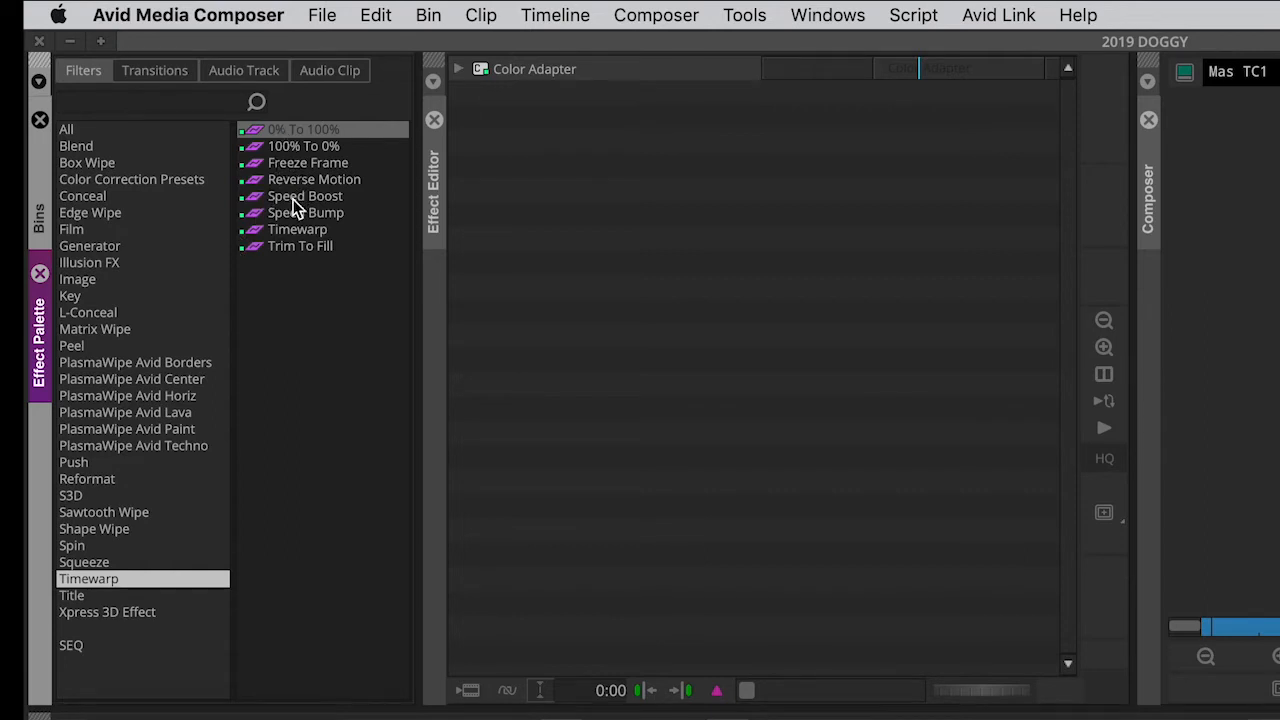
pyautogui.click(256, 234)
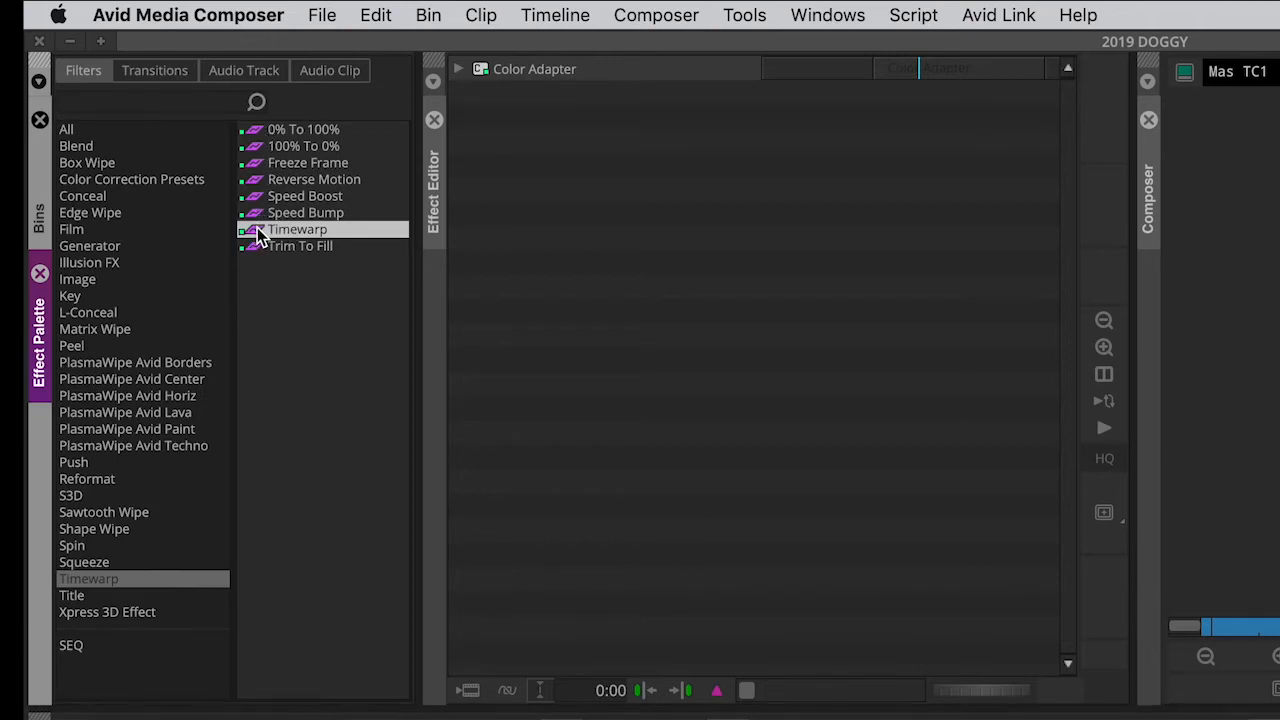
pyautogui.click(257, 236)
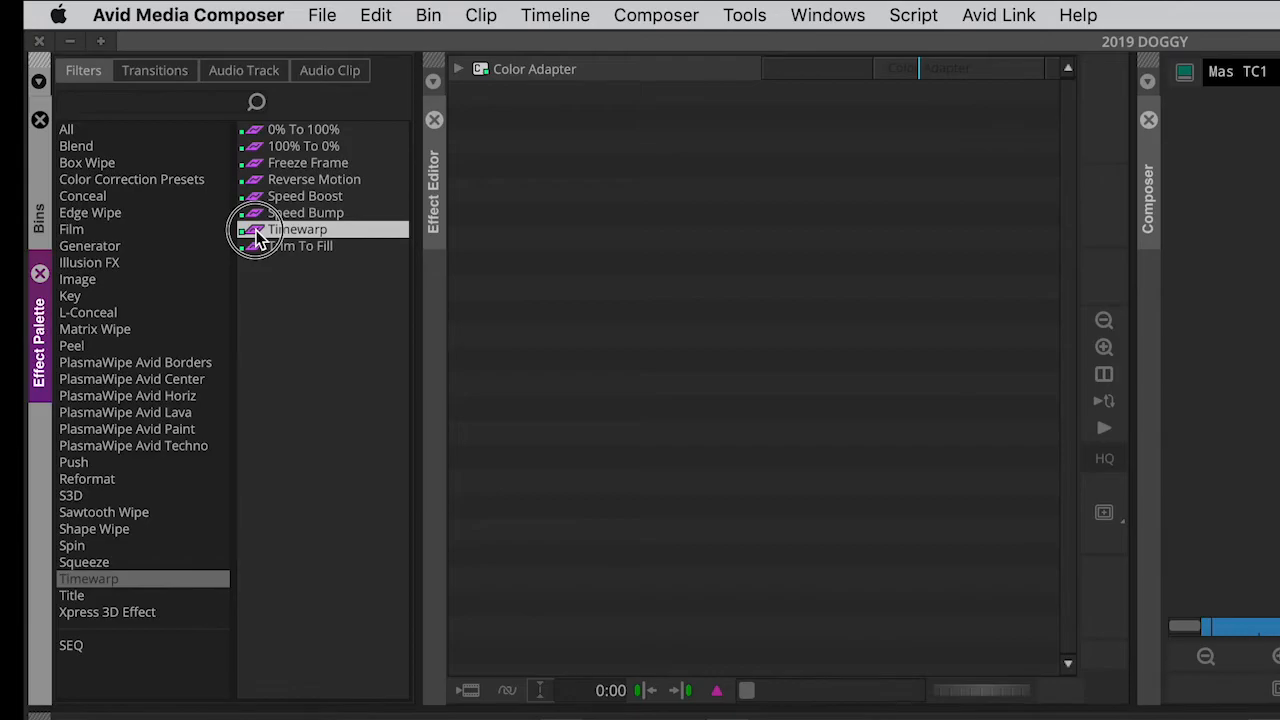
pyautogui.moveTo(256, 232); pyautogui.dragTo(575, 519)
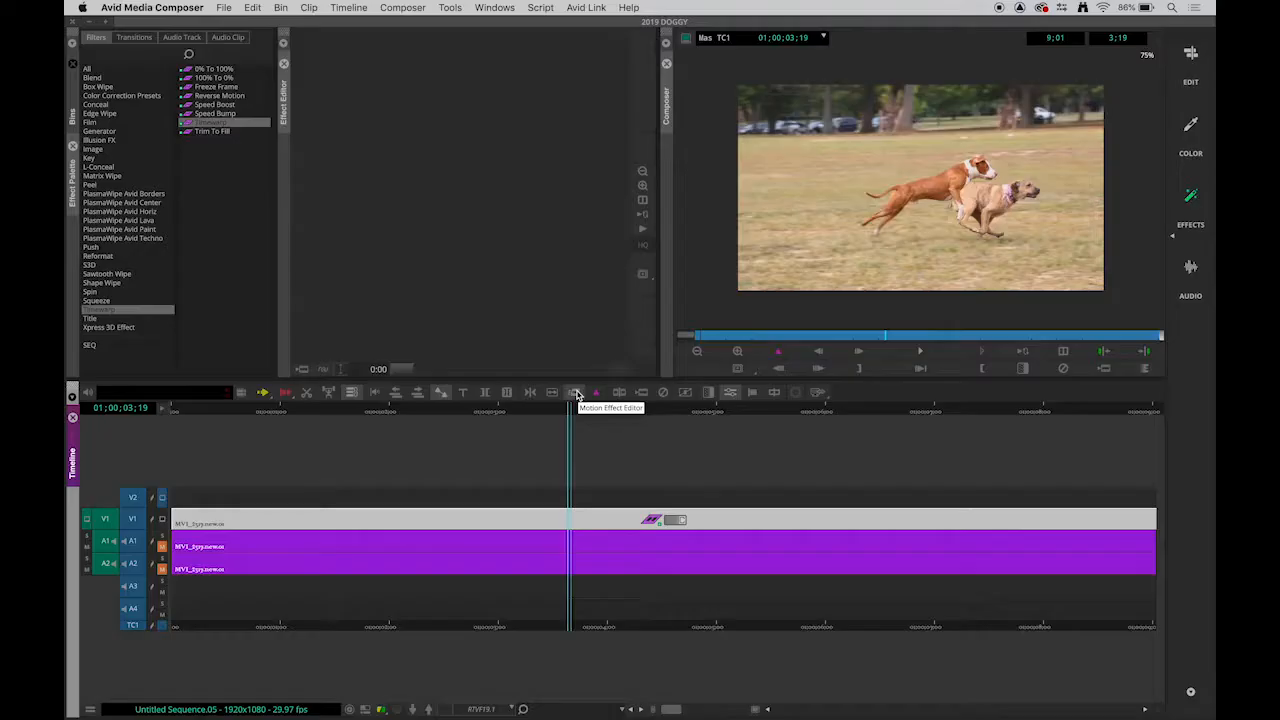
# Open the Motion Effect Editor for the timewarped clip and toggle its Speed graph off and back on
pyautogui.click(575, 393)
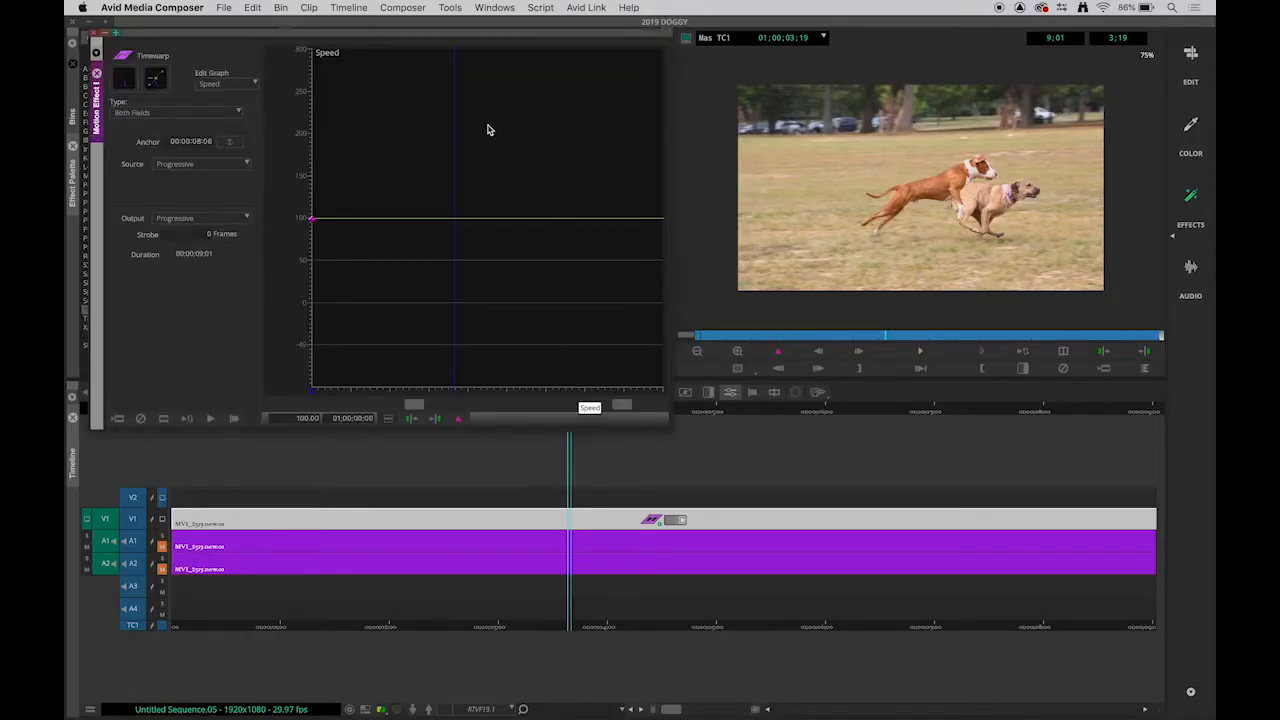
pyautogui.moveTo(470, 33); pyautogui.dragTo(505, 37)
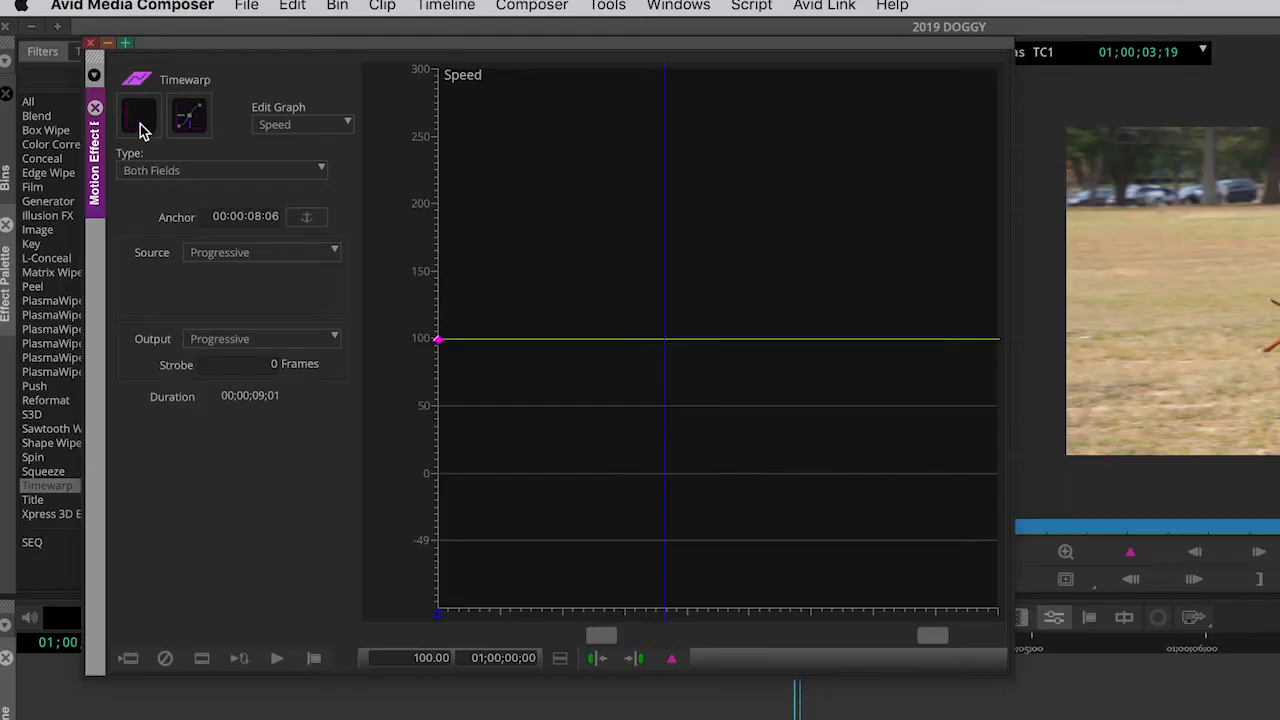
pyautogui.click(157, 80)
pyautogui.click(140, 128)
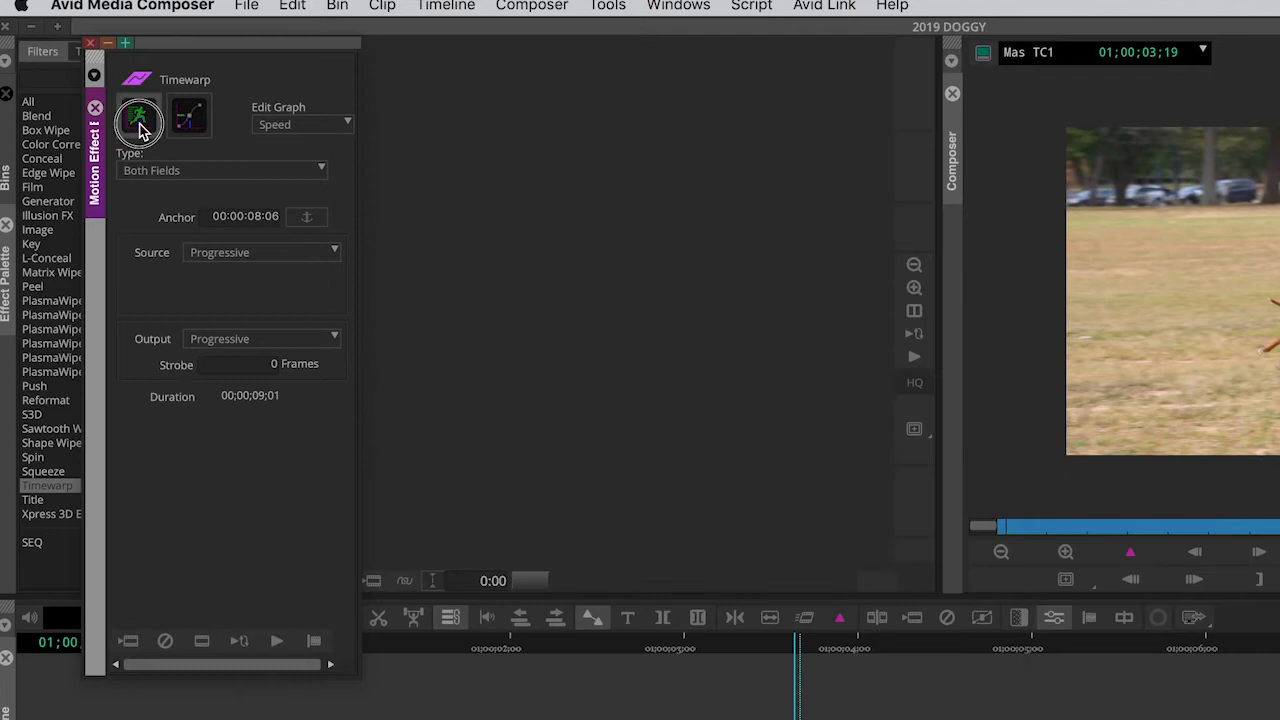
pyautogui.click(140, 128)
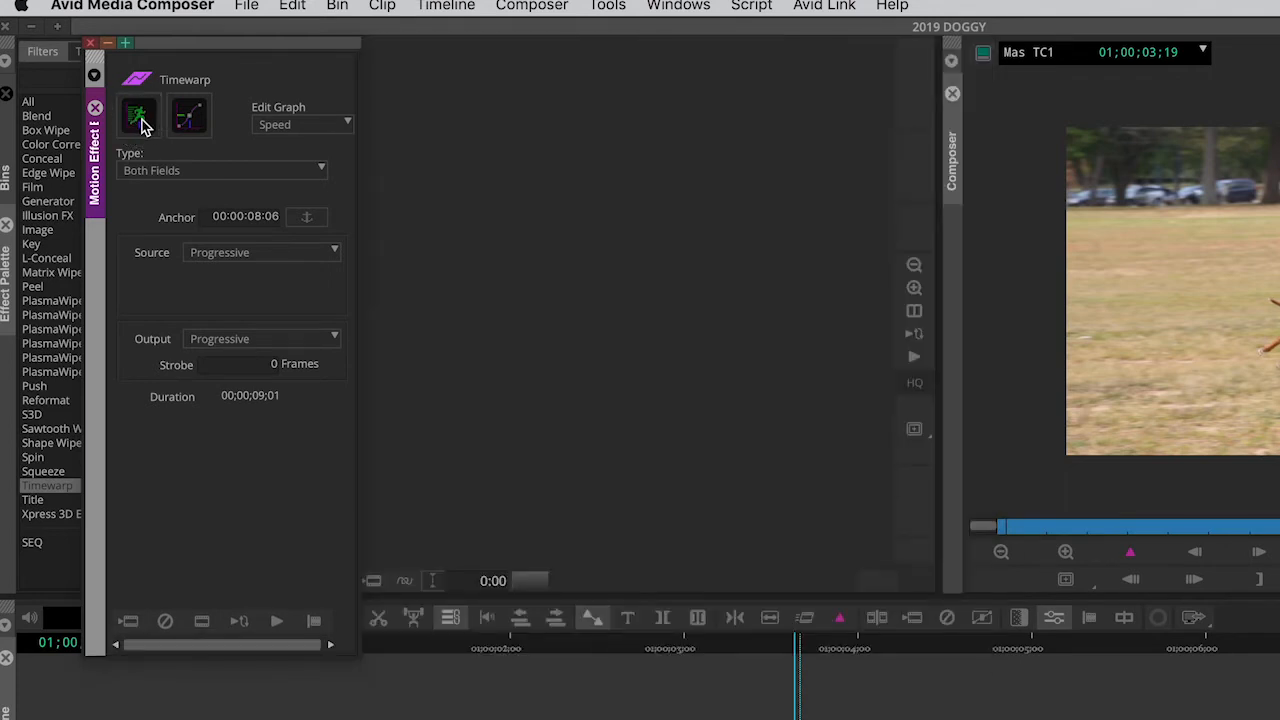
pyautogui.click(140, 120)
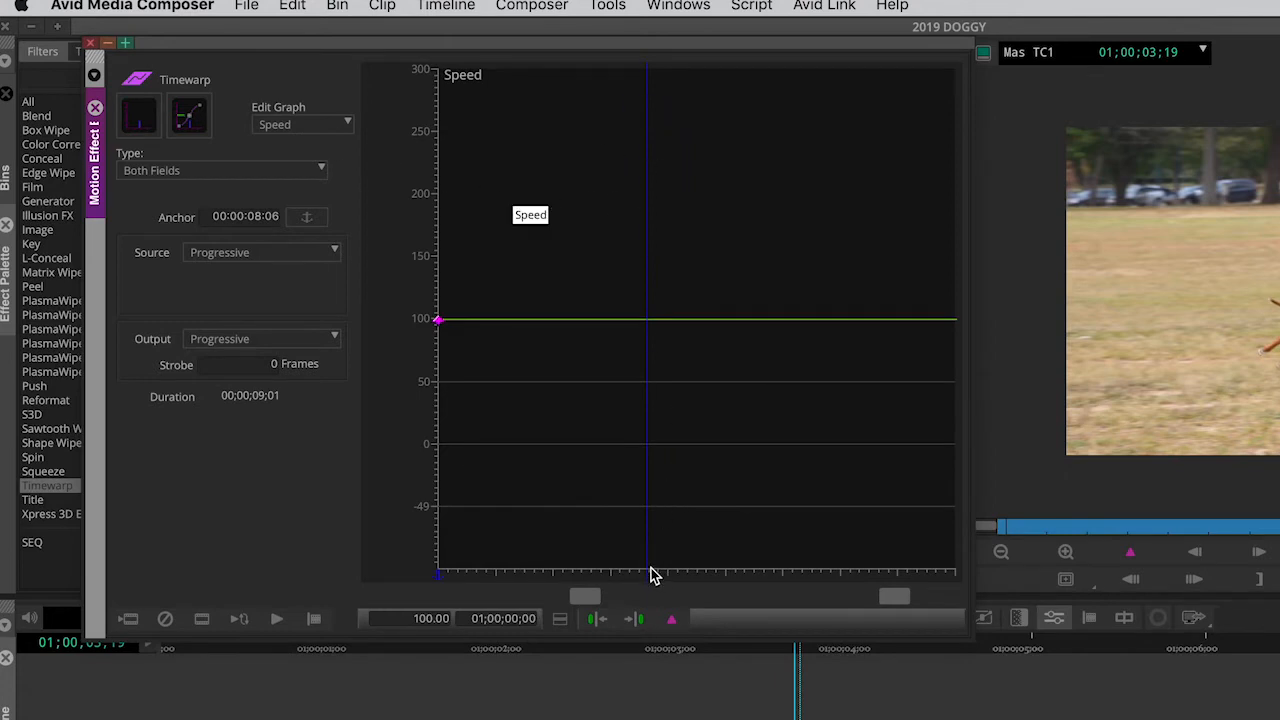
# Scrub through the clip in the Speed graph, lower the first speed keyframe to 50, and play the slow-motion result
pyautogui.moveTo(650, 577); pyautogui.dragTo(517, 572)
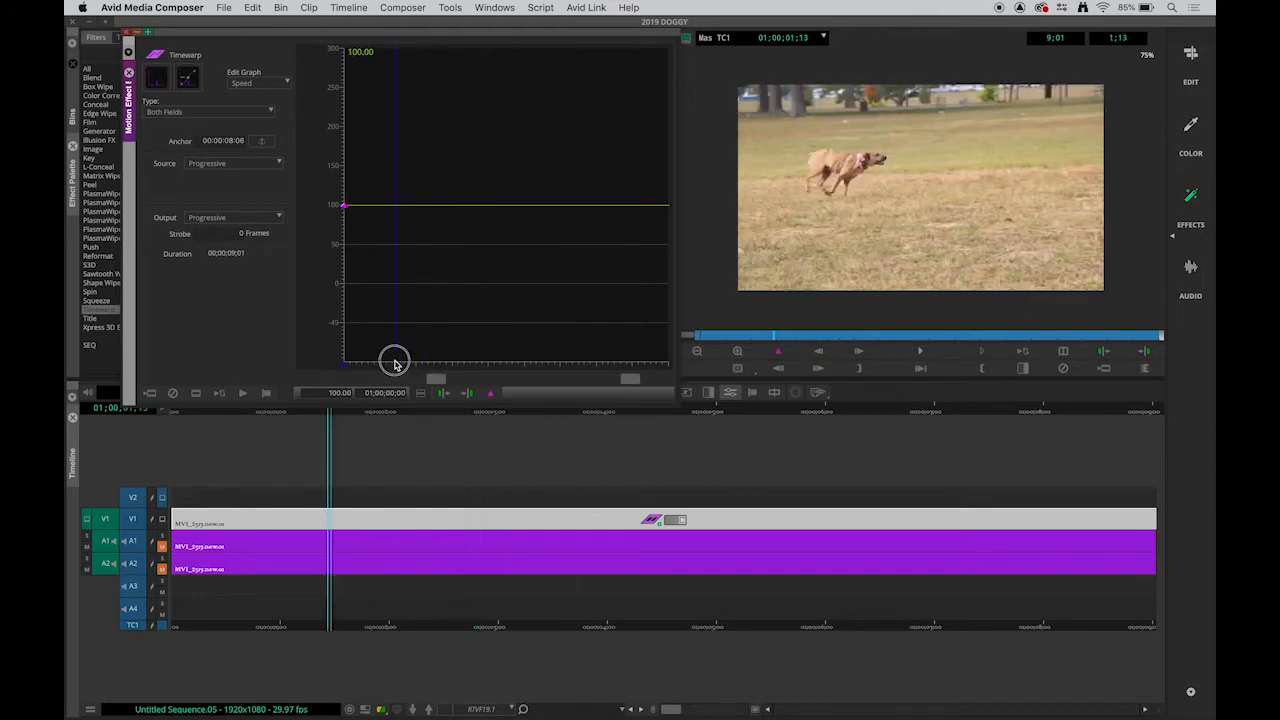
pyautogui.moveTo(394, 362); pyautogui.dragTo(502, 369)
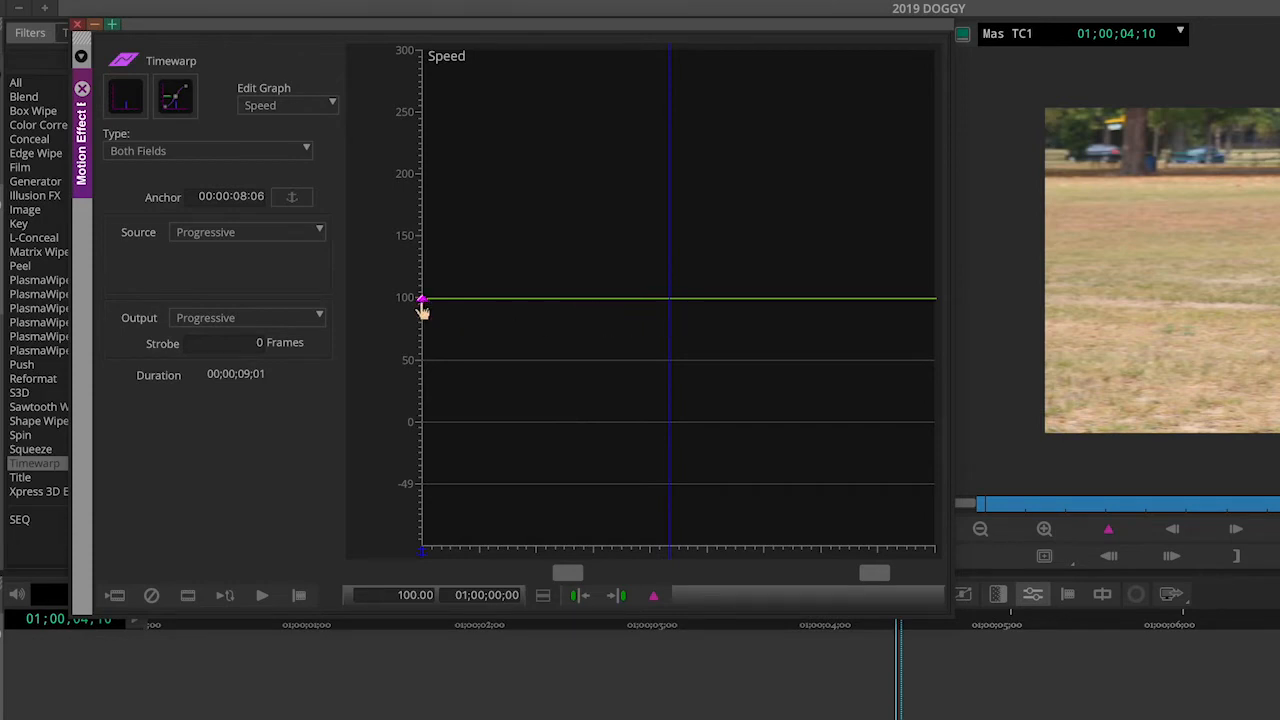
pyautogui.moveTo(422, 303); pyautogui.dragTo(428, 369)
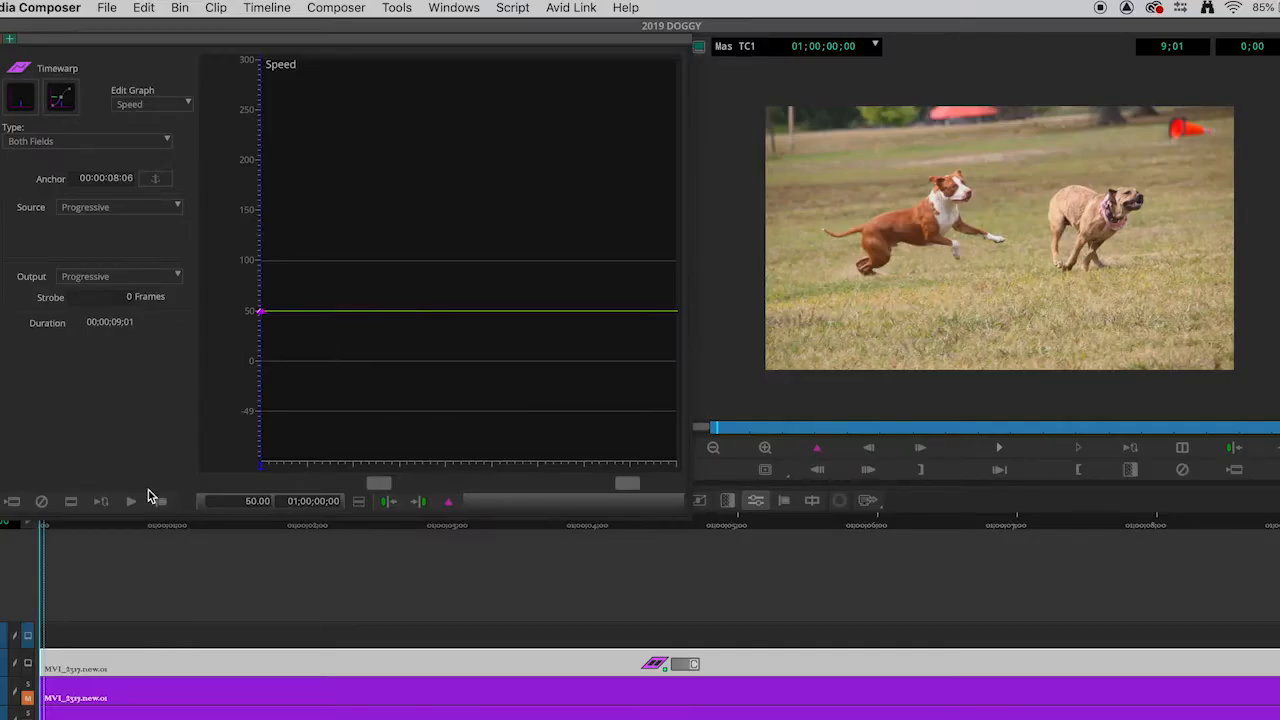
pyautogui.click(135, 501)
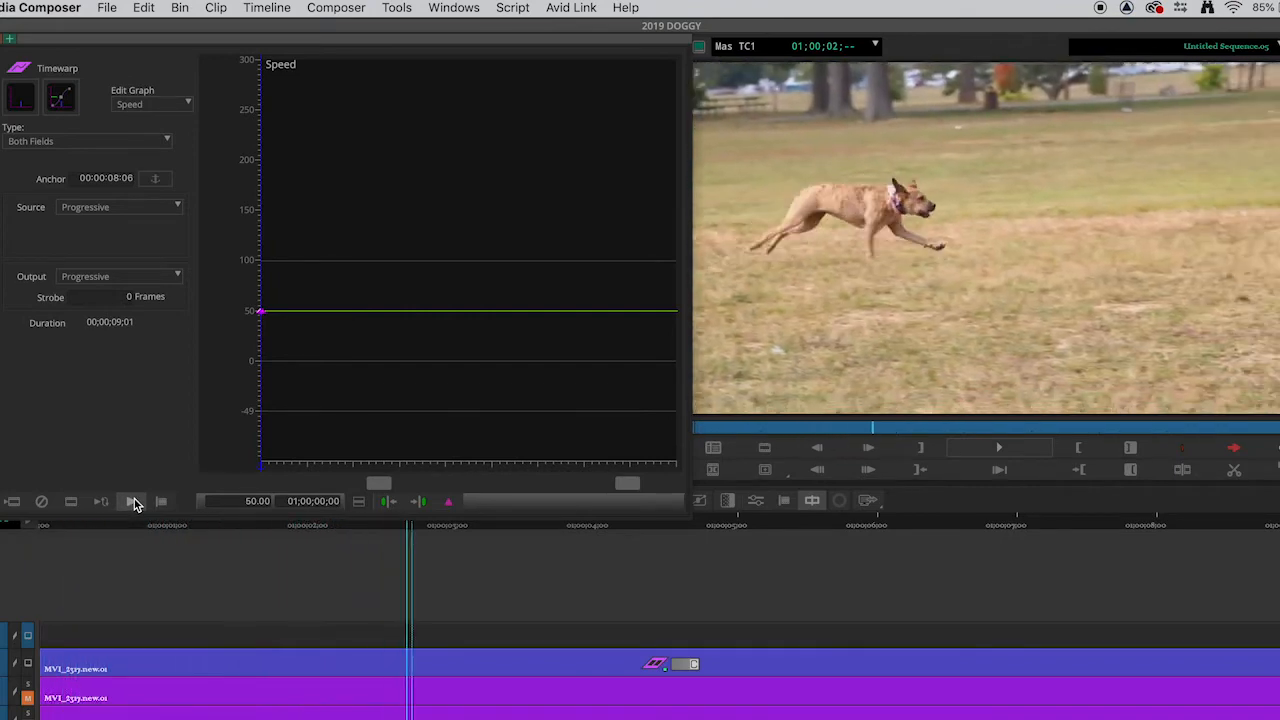
pyautogui.click(134, 501)
pyautogui.click(134, 501)
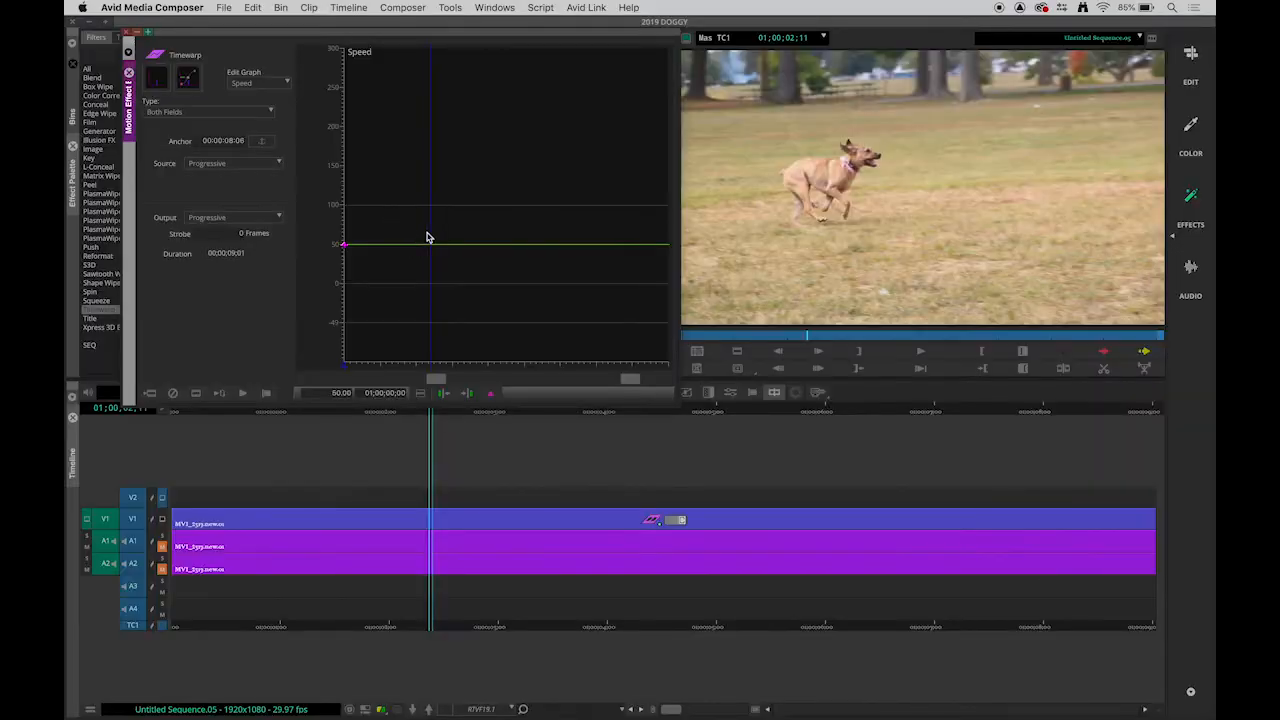
# Raise the first speed keyframe of the Timewarp to about 203 and play the sped-up clip
pyautogui.moveTo(344, 250); pyautogui.dragTo(342, 126)
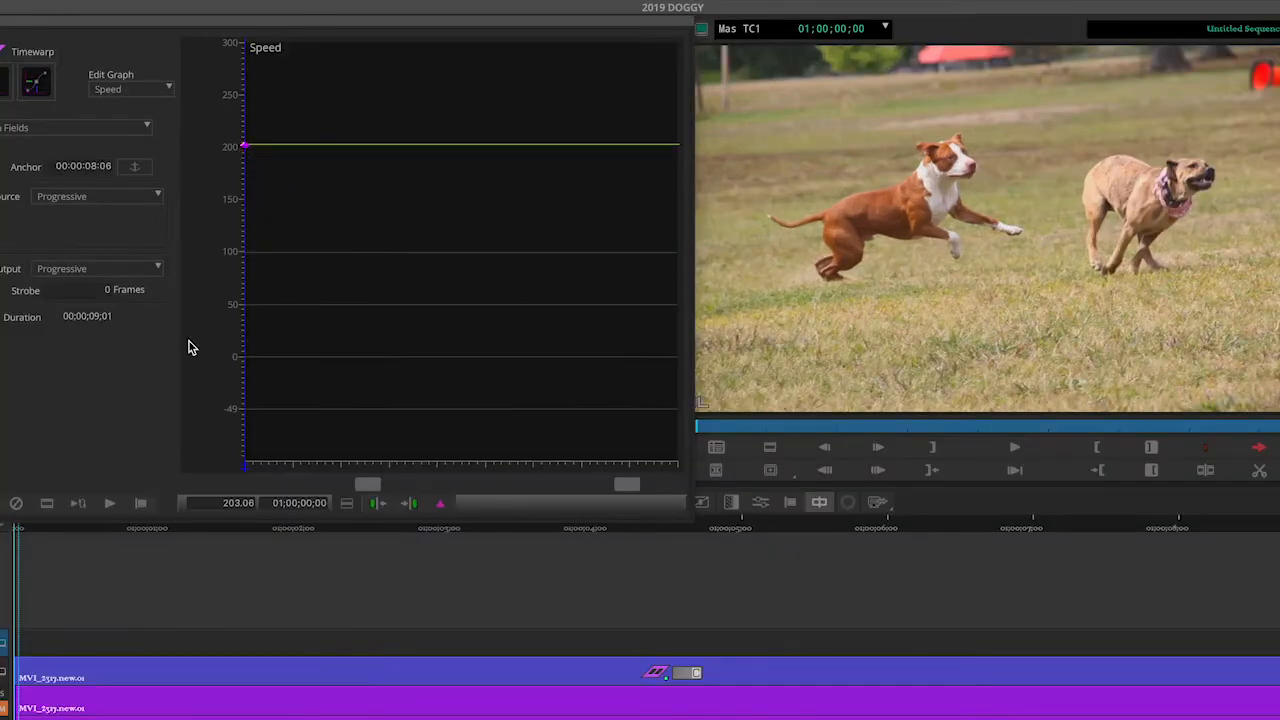
pyautogui.click(108, 504)
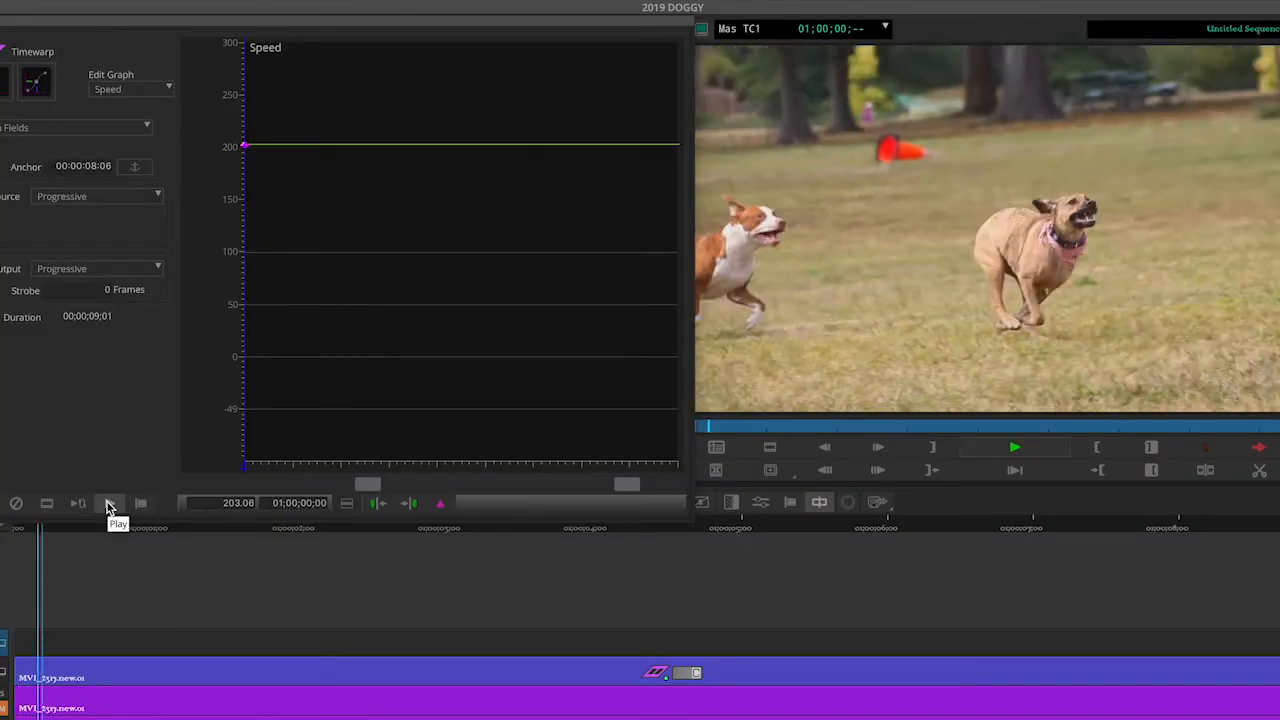
pyautogui.click(108, 506)
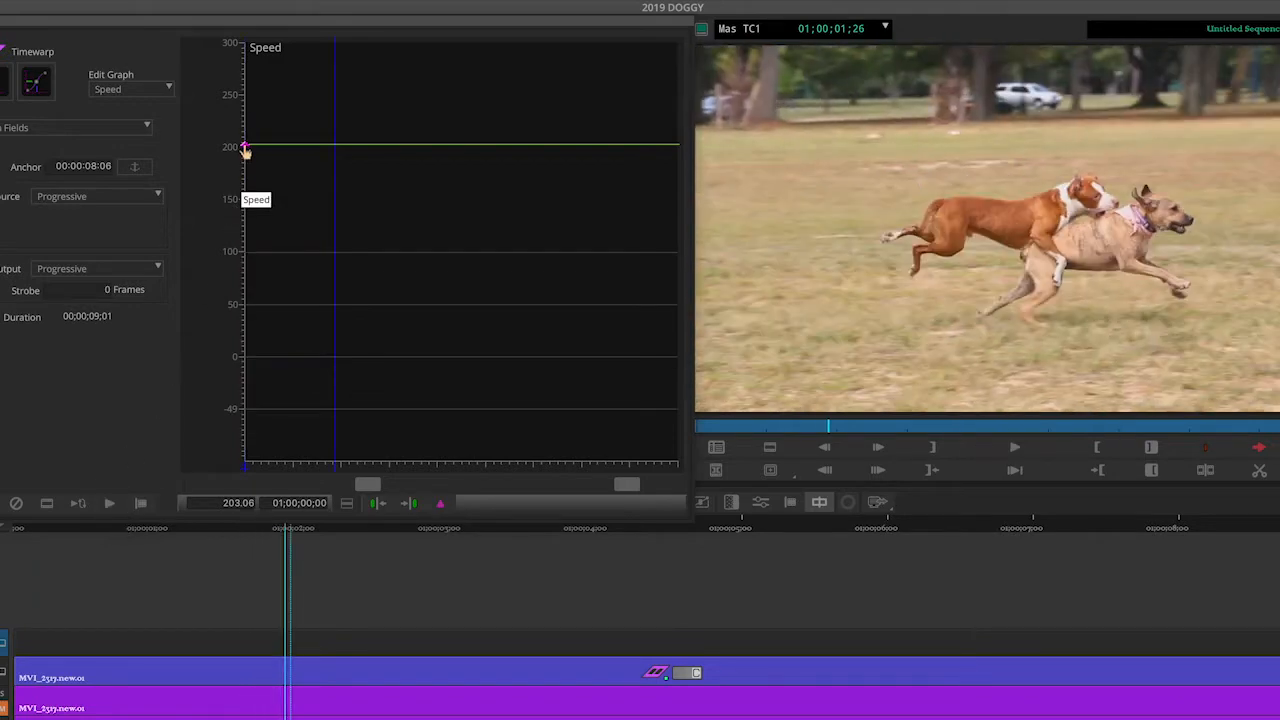
# Return the first speed keyframe to 100, and add a second one at 01;00;02;12 lowered to 50
pyautogui.moveTo(245, 149); pyautogui.dragTo(252, 259)
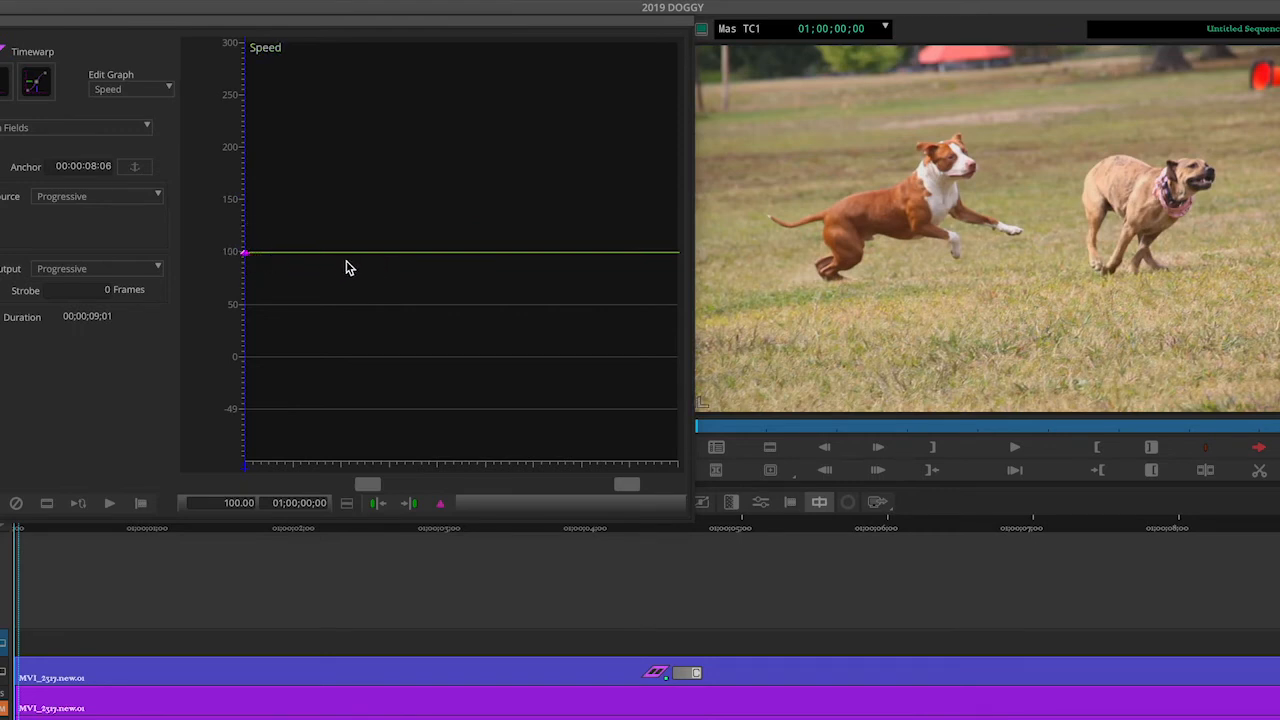
pyautogui.click(244, 258)
pyautogui.moveTo(249, 462); pyautogui.dragTo(361, 446)
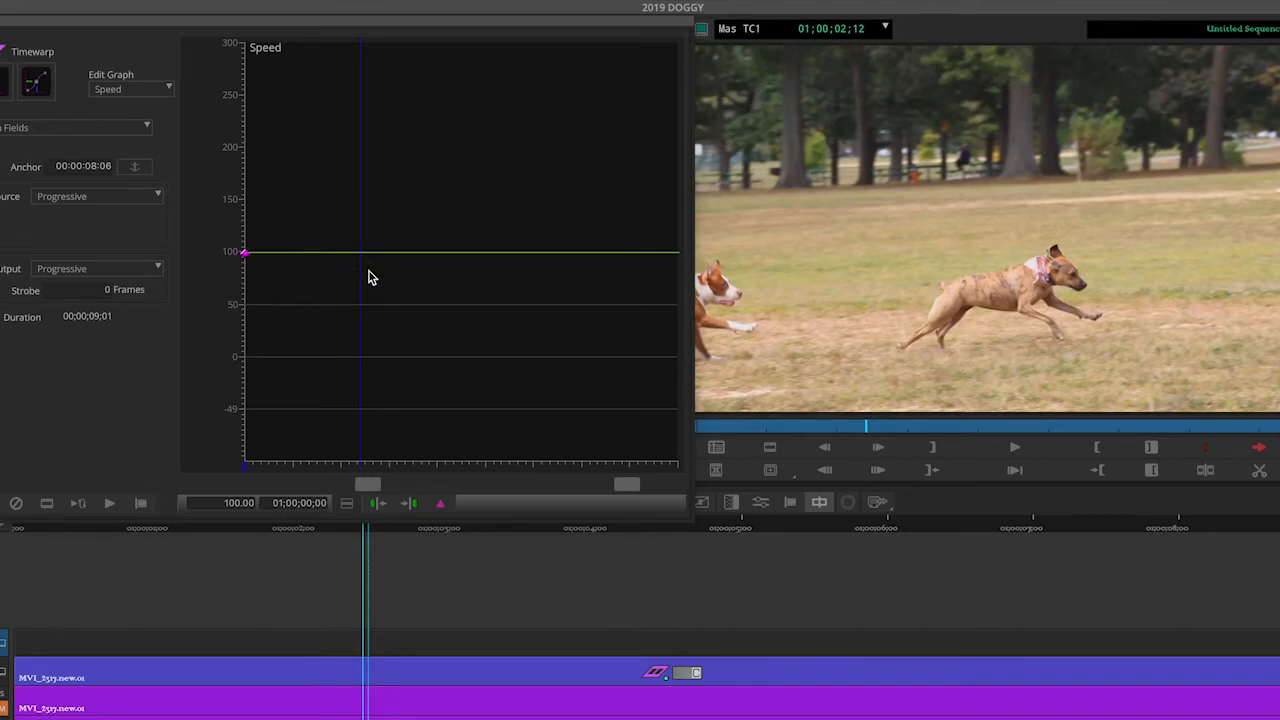
pyautogui.click(442, 505)
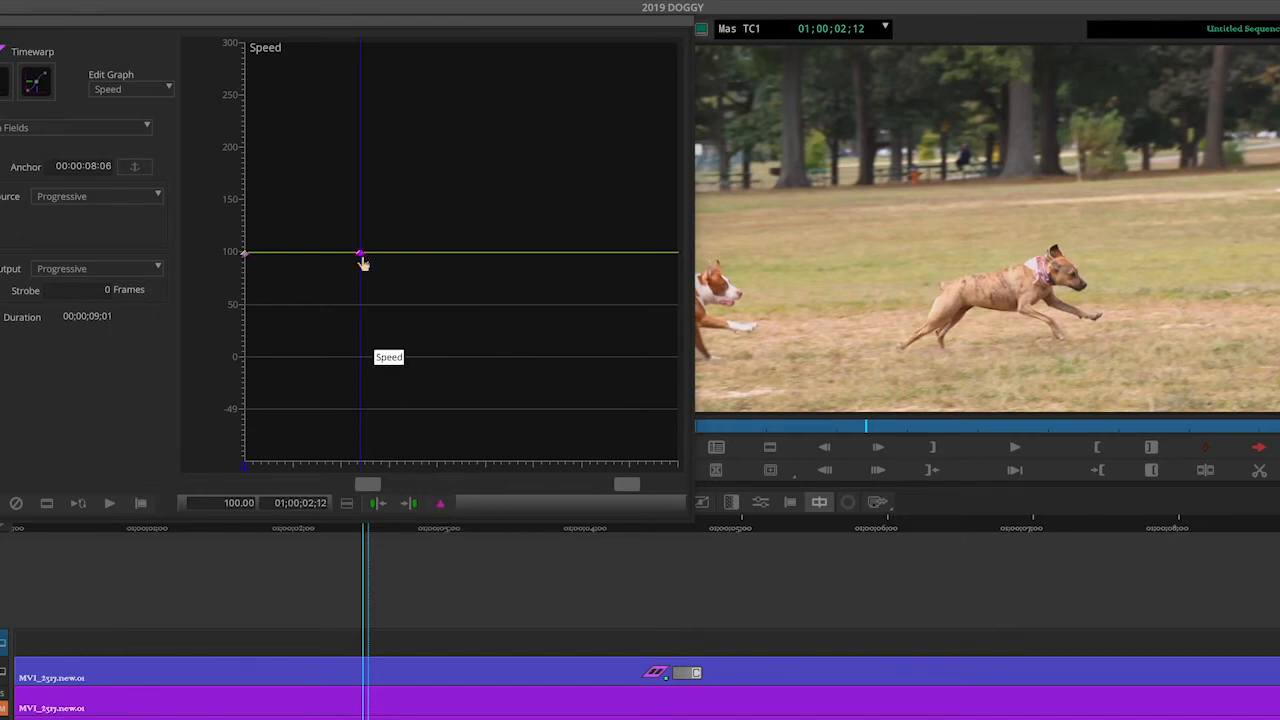
pyautogui.moveTo(361, 259); pyautogui.dragTo(367, 311)
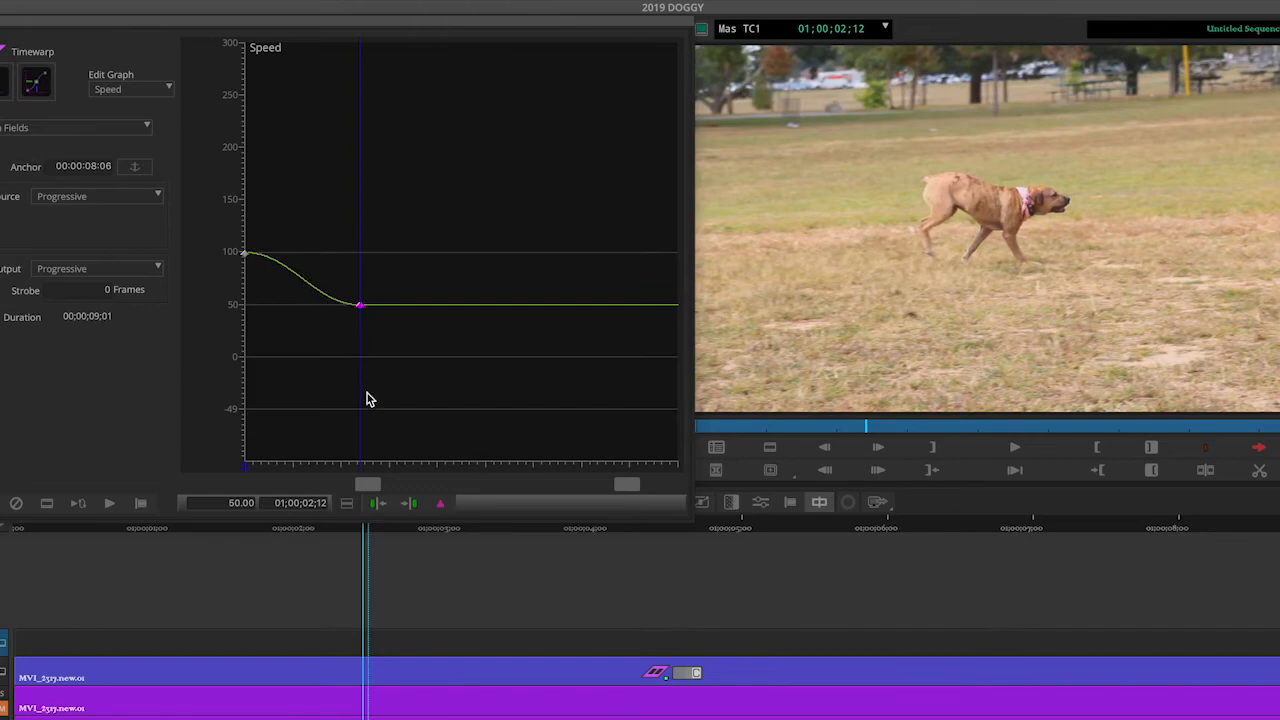
# Play the gradual slowdown from the start of the clip
pyautogui.moveTo(363, 463); pyautogui.dragTo(248, 467)
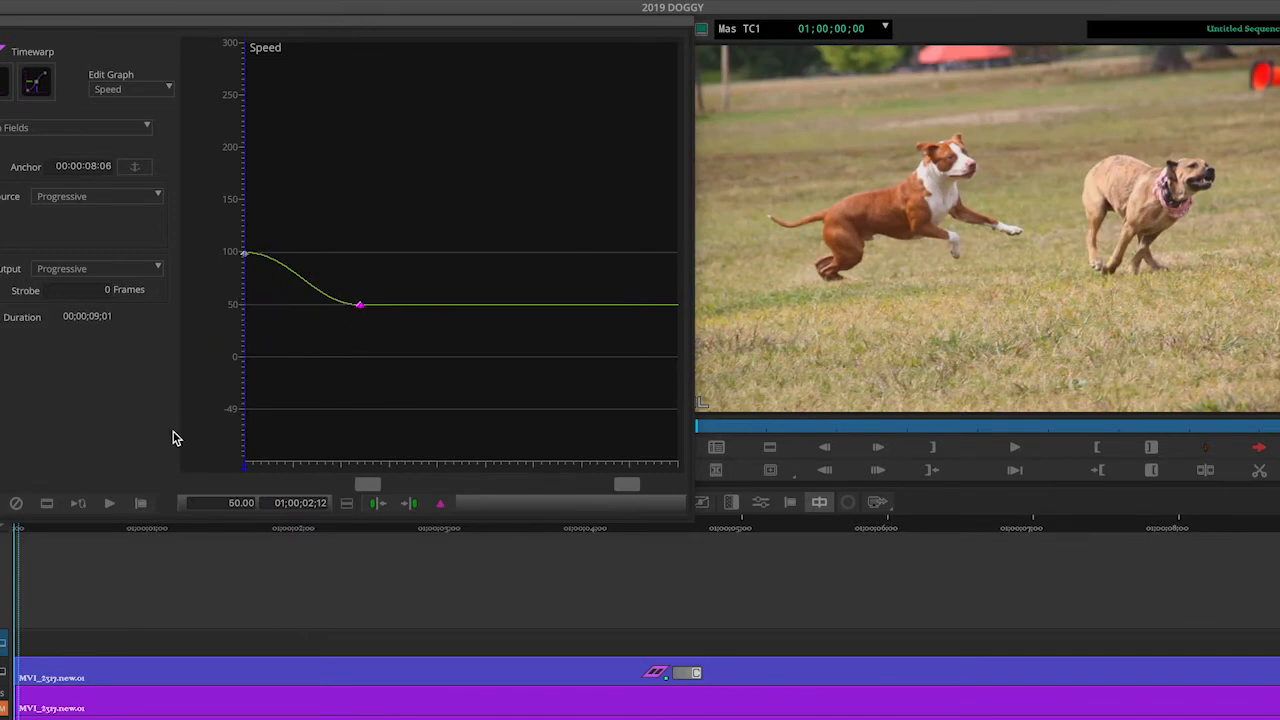
pyautogui.click(110, 506)
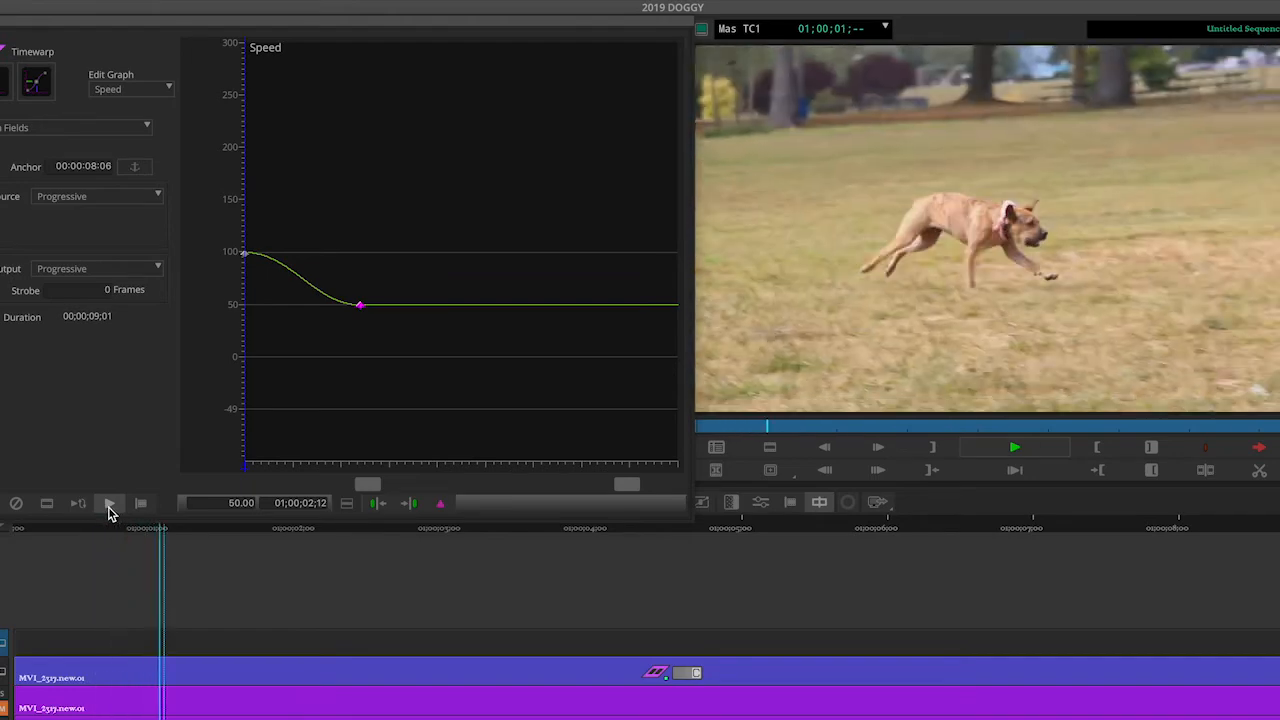
pyautogui.click(110, 508)
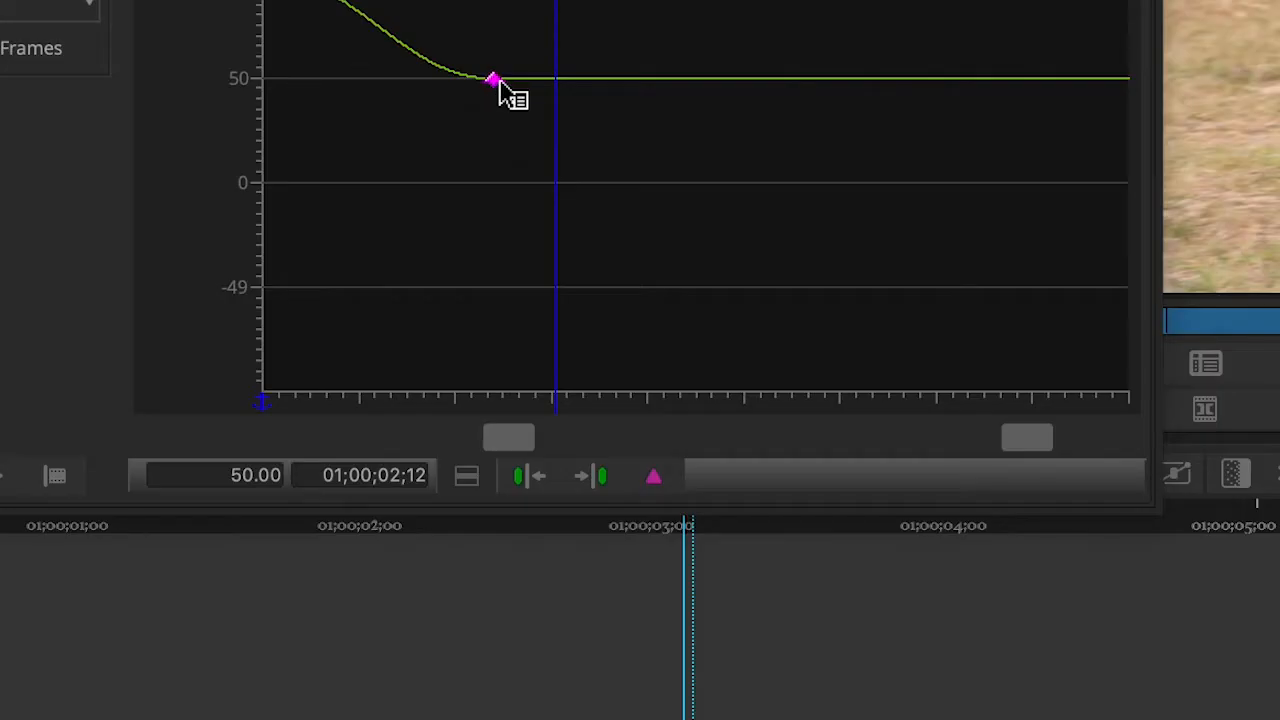
# Change the Speed graph's keyframe interpolation to Shelf and play the abrupt speed change from the clip's start
pyautogui.rightClick(499, 84)
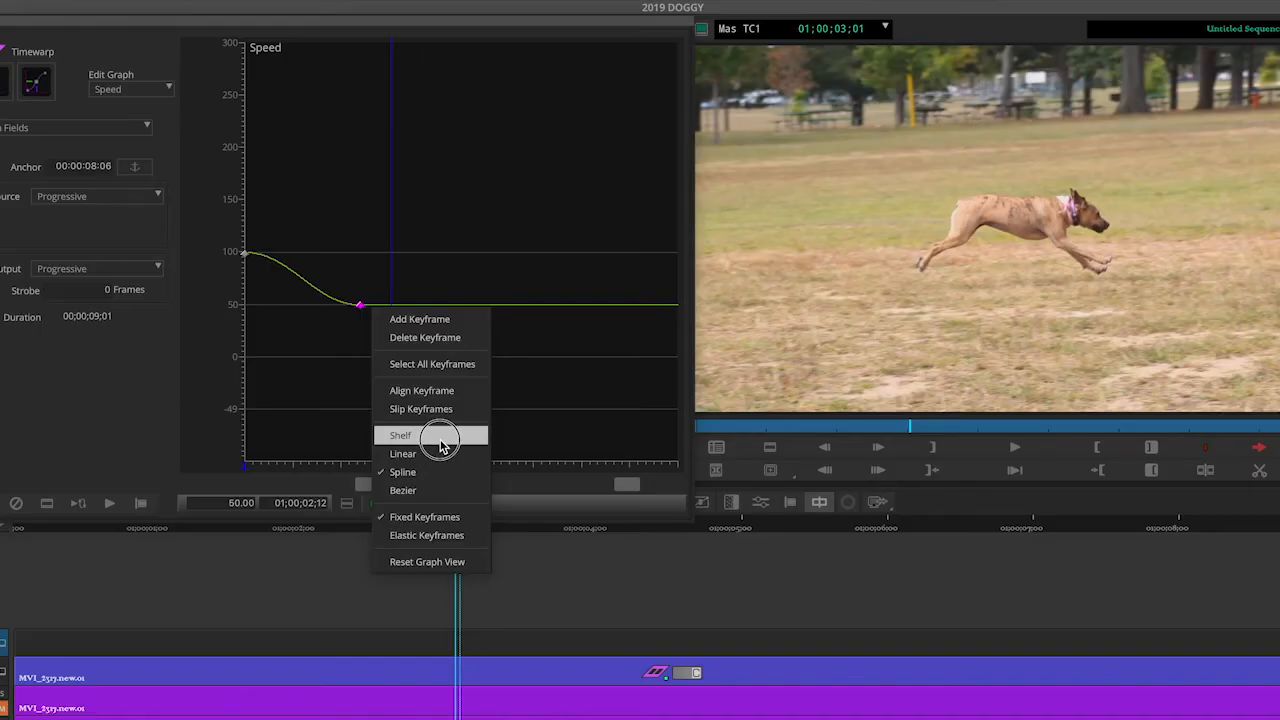
pyautogui.click(441, 436)
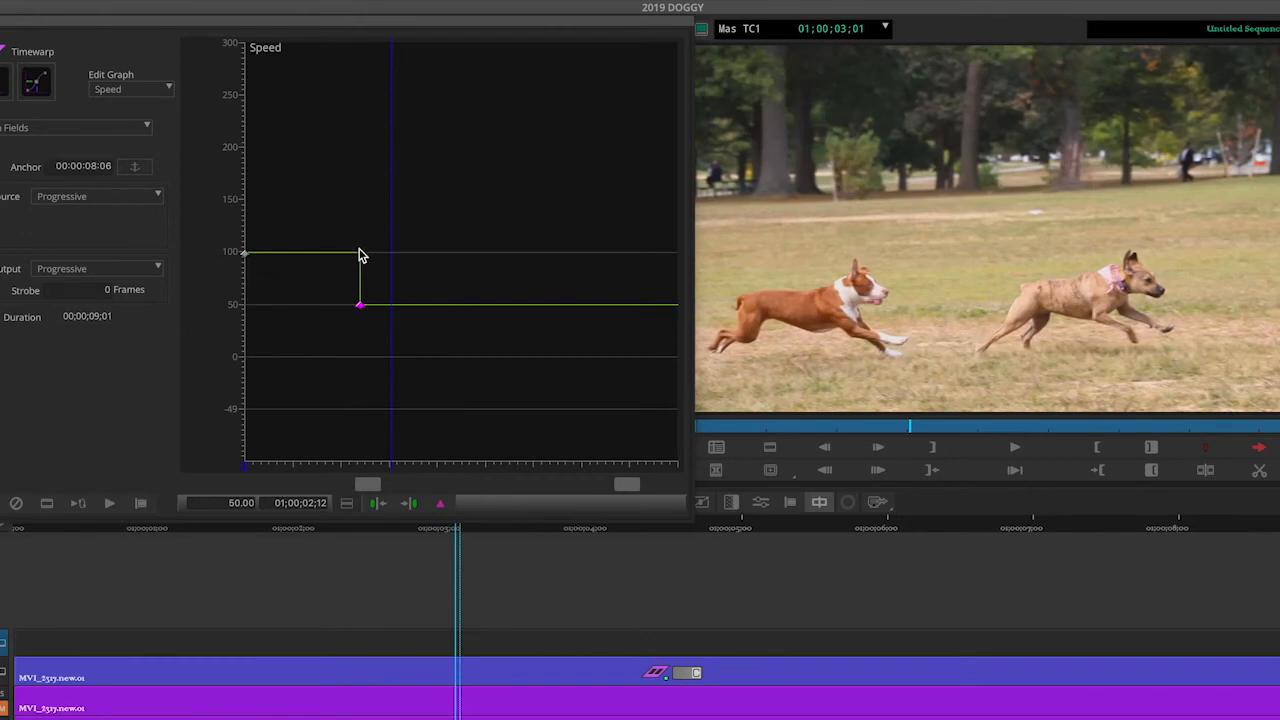
pyautogui.moveTo(390, 462); pyautogui.dragTo(243, 460)
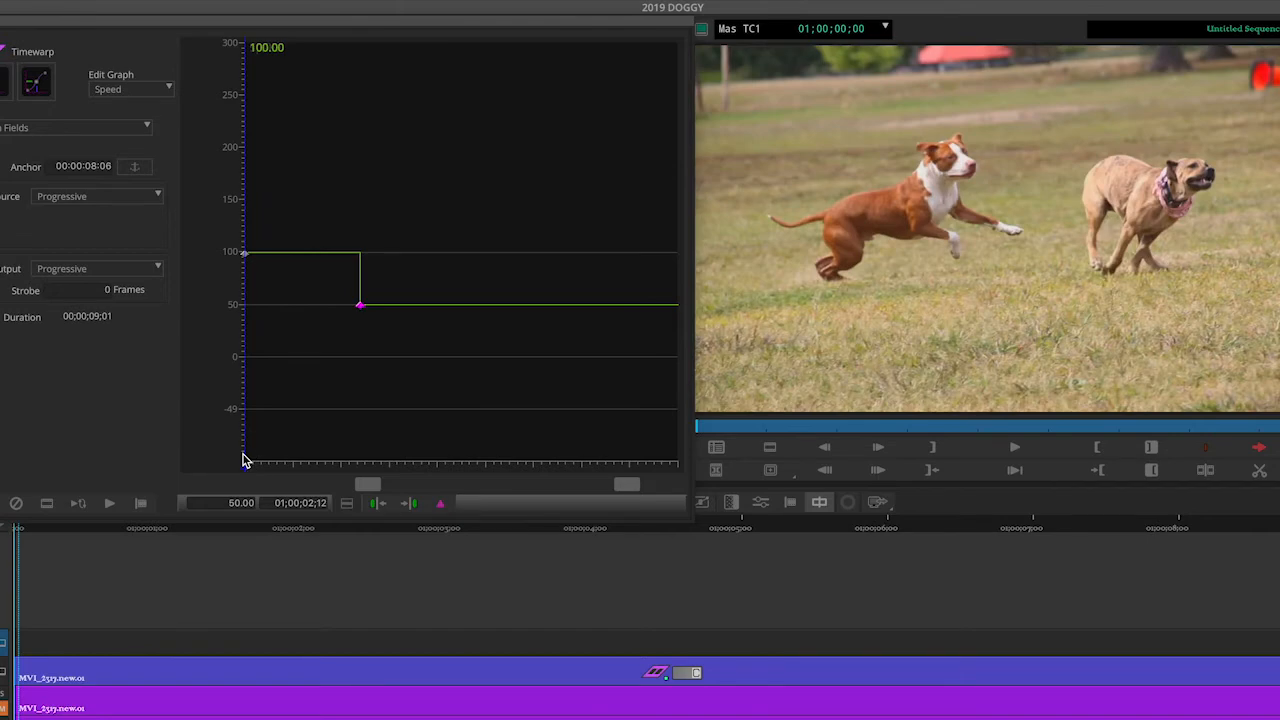
pyautogui.click(110, 505)
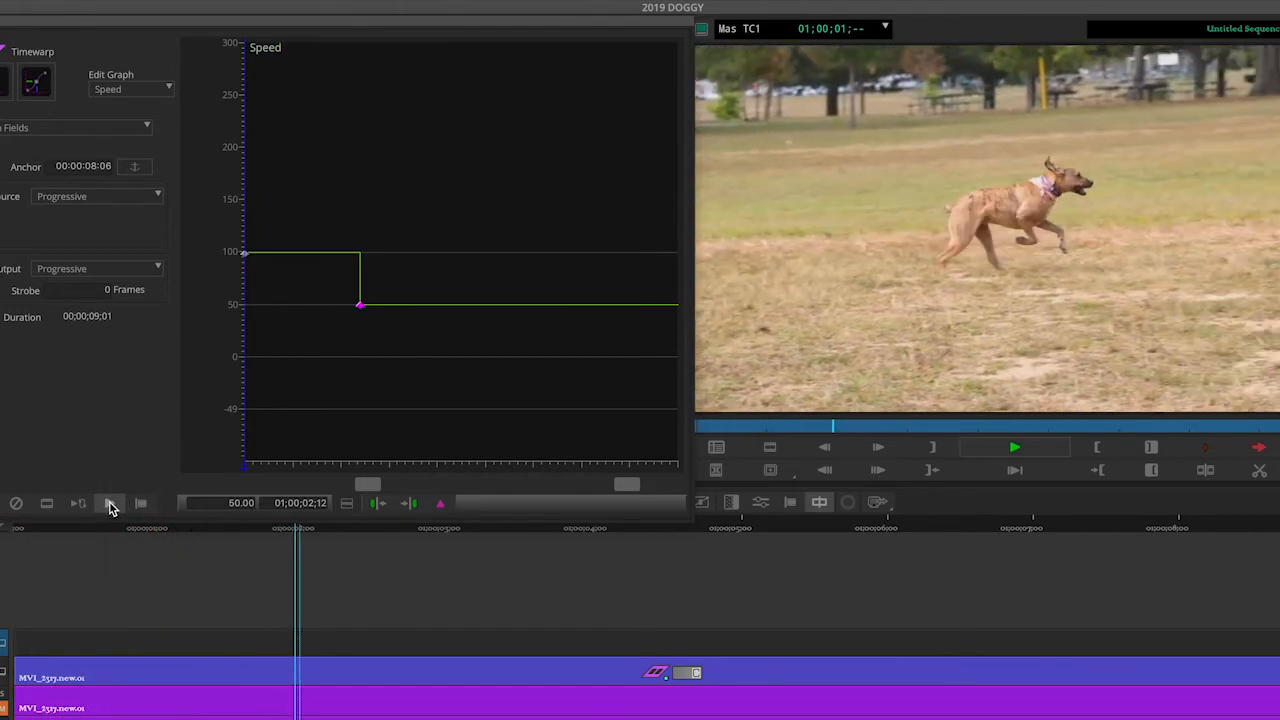
pyautogui.click(110, 505)
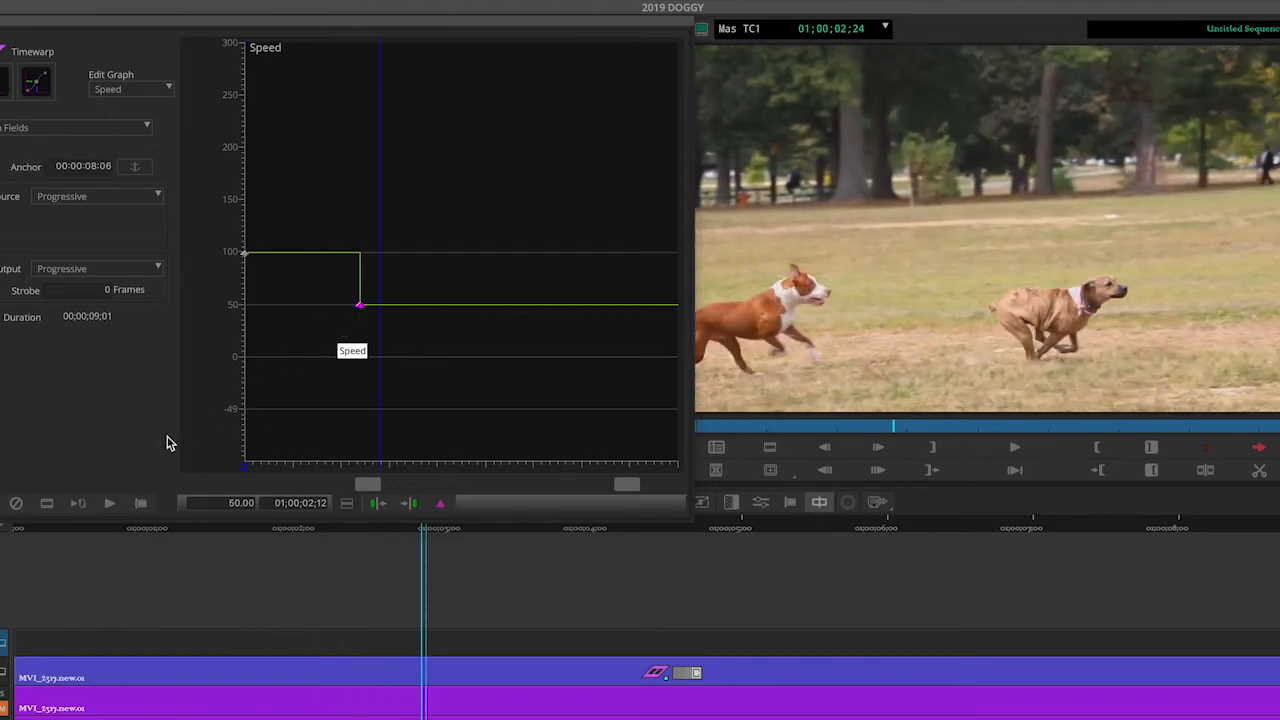
pyautogui.click(110, 507)
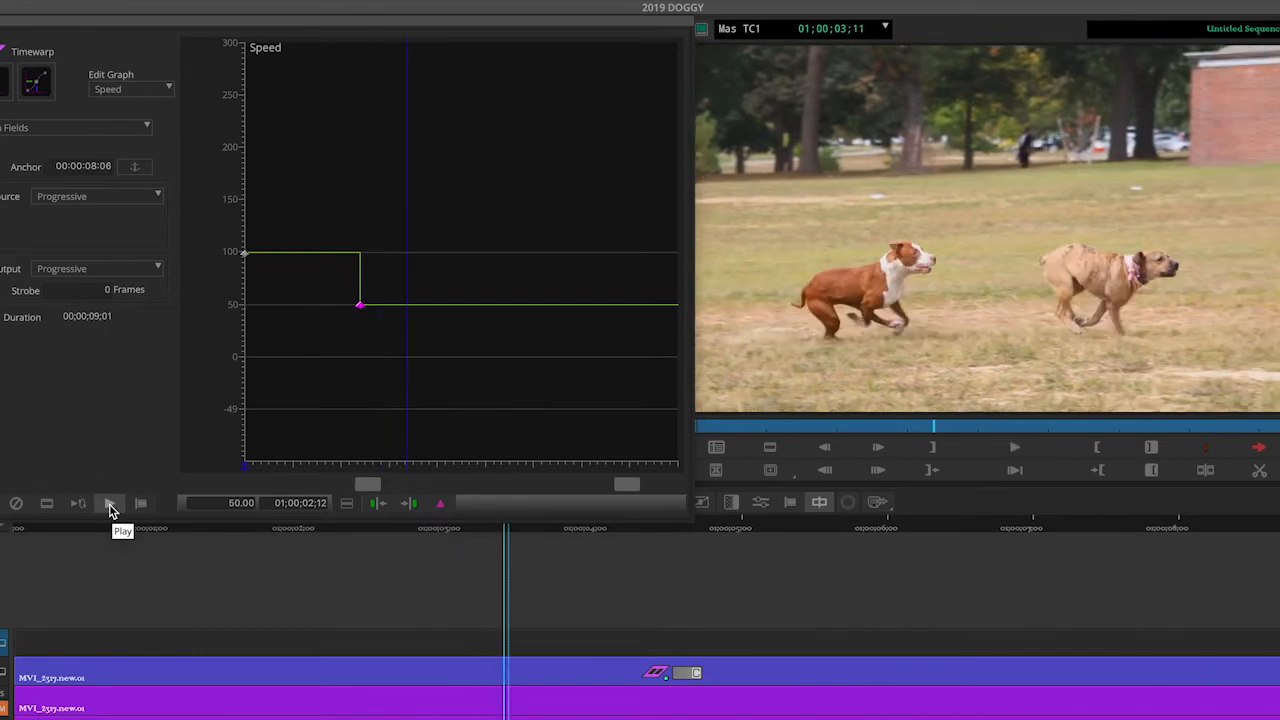
# Replay the speed change up to 01;00;04;29, add a third speed keyframe there and lower it to 0 for a freeze
pyautogui.moveTo(404, 452); pyautogui.dragTo(314, 457)
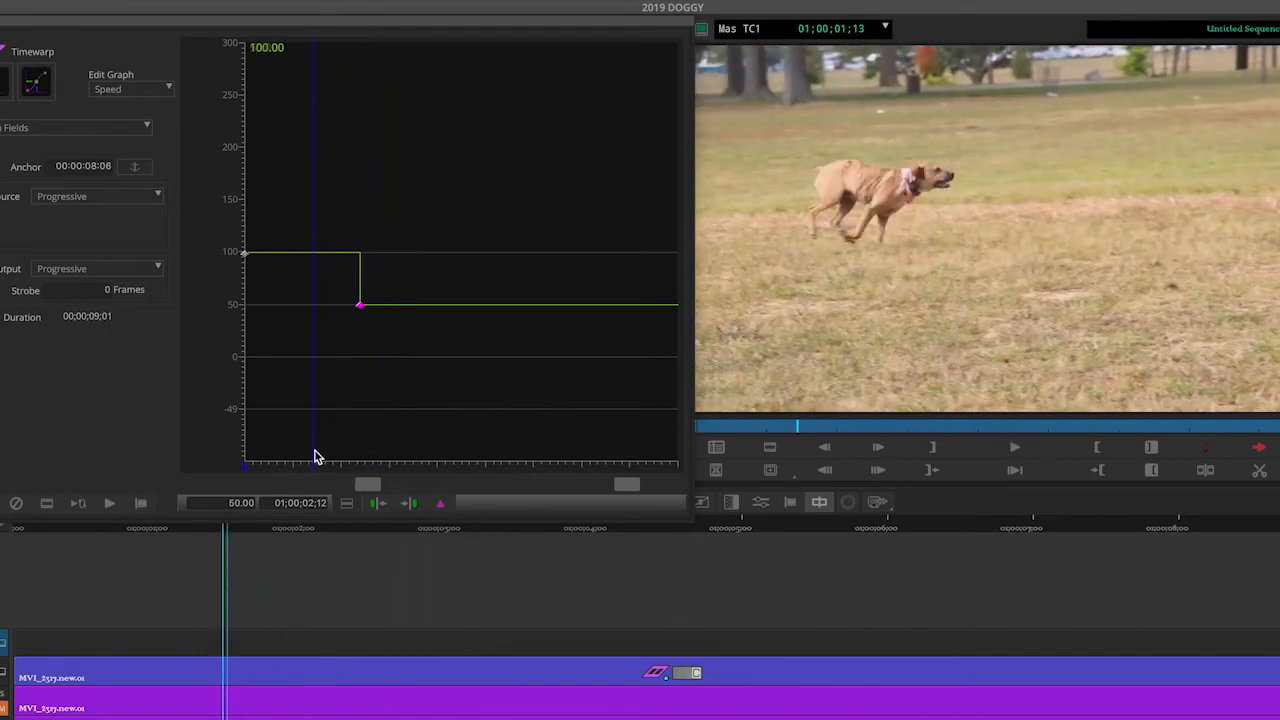
pyautogui.click(113, 504)
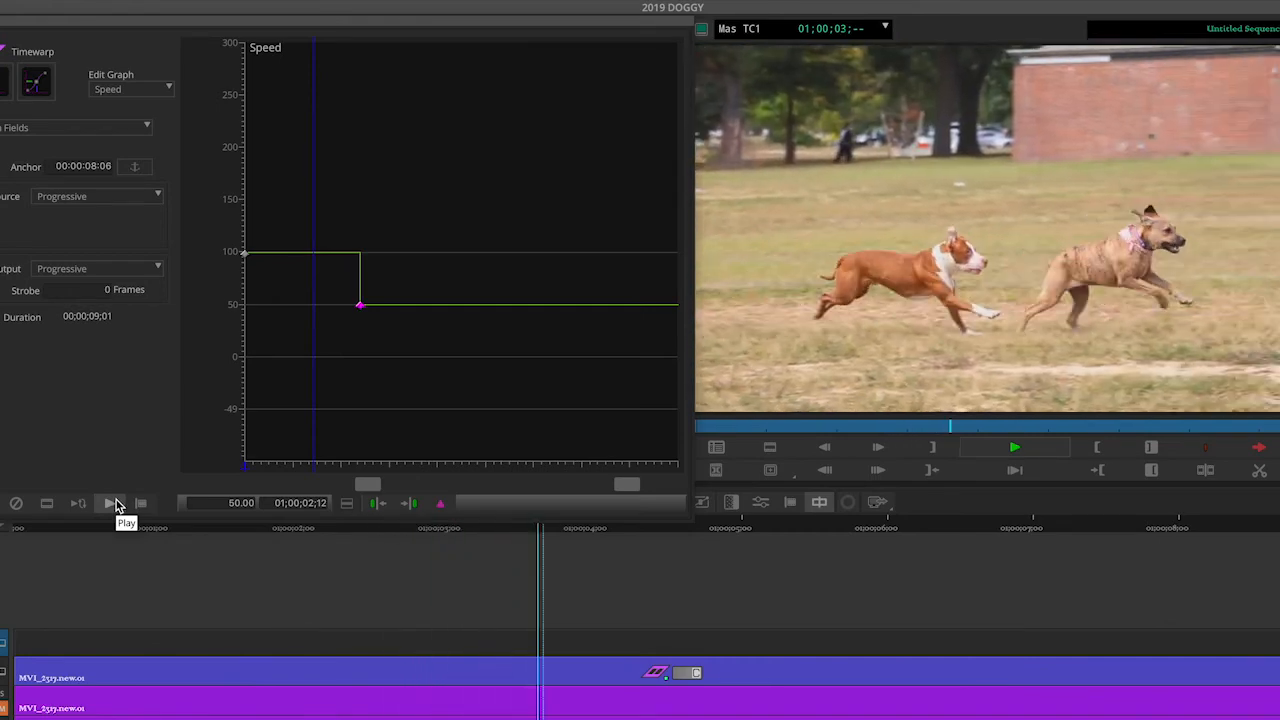
pyautogui.click(115, 503)
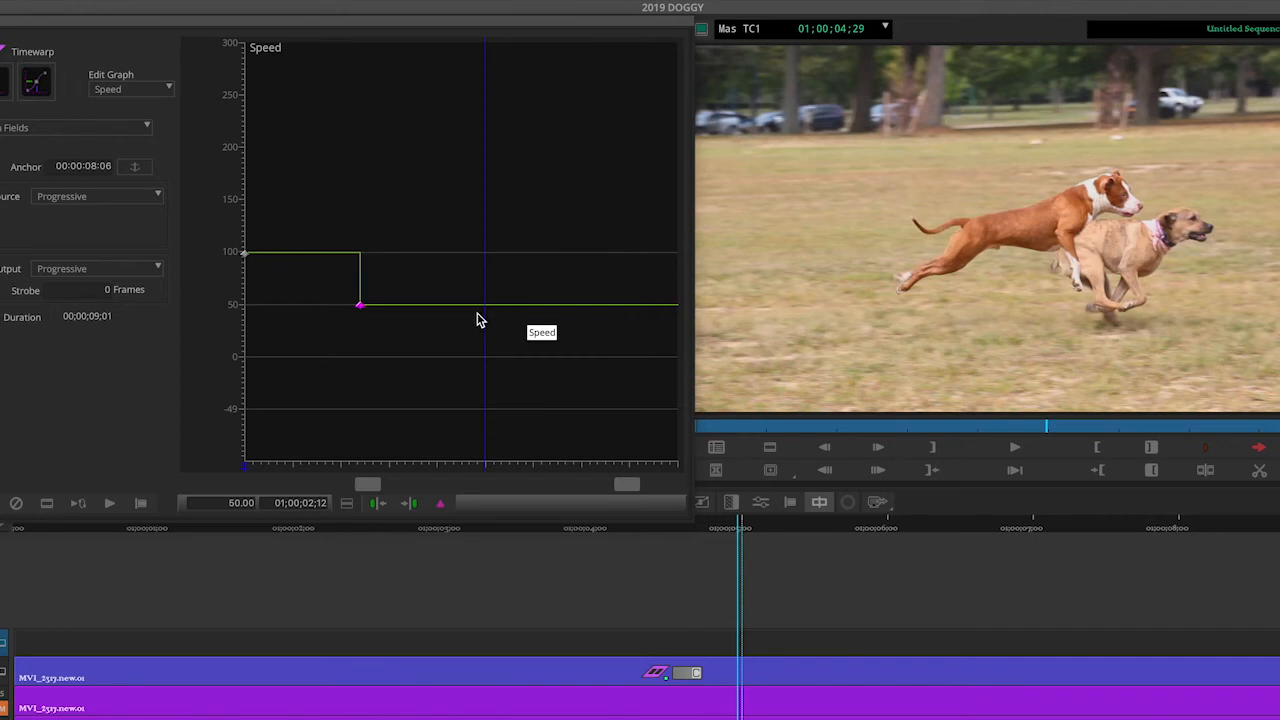
pyautogui.click(443, 505)
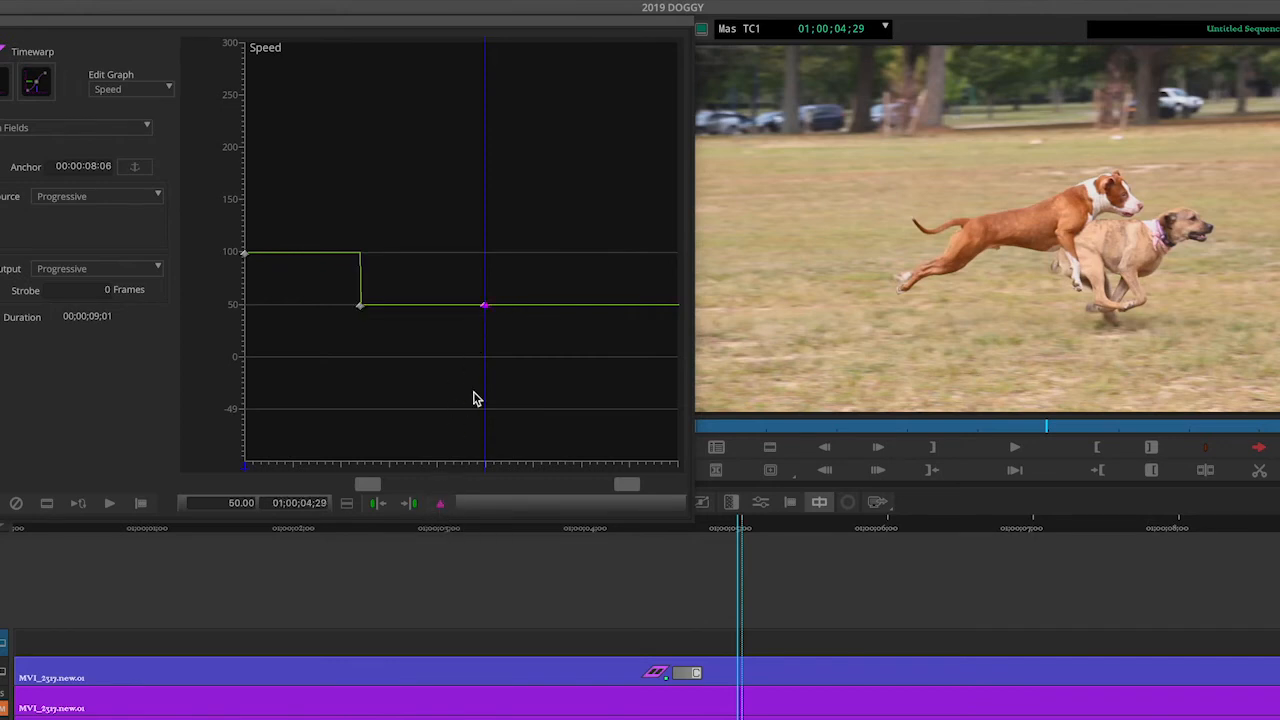
pyautogui.moveTo(485, 308); pyautogui.dragTo(490, 360)
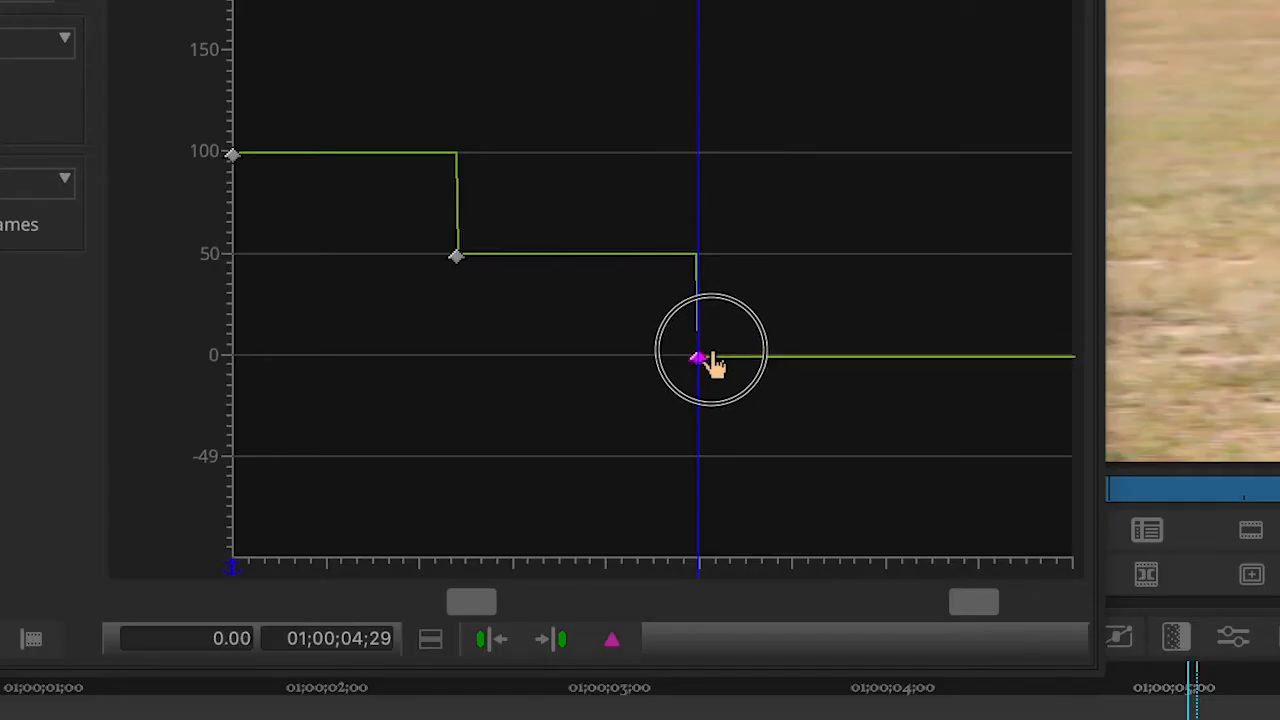
pyautogui.moveTo(712, 362)
pyautogui.mouseDown()
pyautogui.moveTo(714, 343)
pyautogui.moveTo(714, 363)
pyautogui.mouseUp()
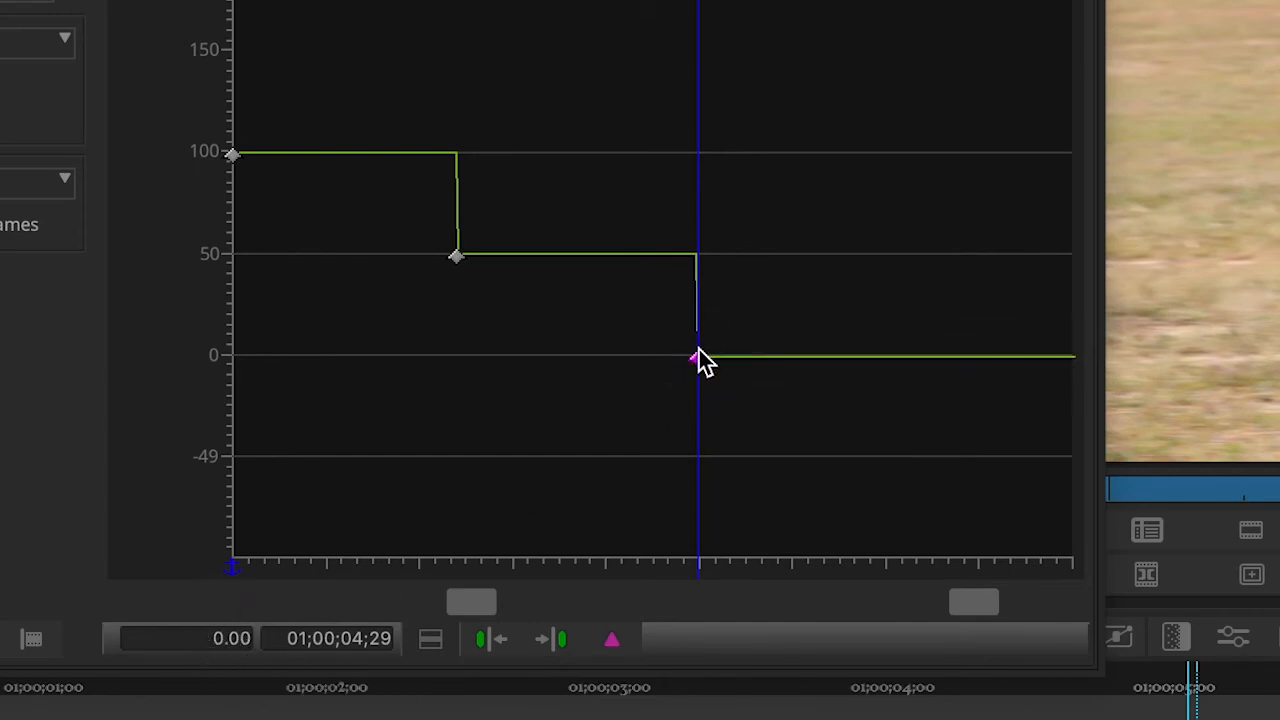
pyautogui.moveTo(697, 362)
pyautogui.mouseDown()
pyautogui.moveTo(697, 317)
pyautogui.moveTo(697, 403)
pyautogui.moveTo(697, 323)
pyautogui.moveTo(700, 361)
pyautogui.mouseUp()
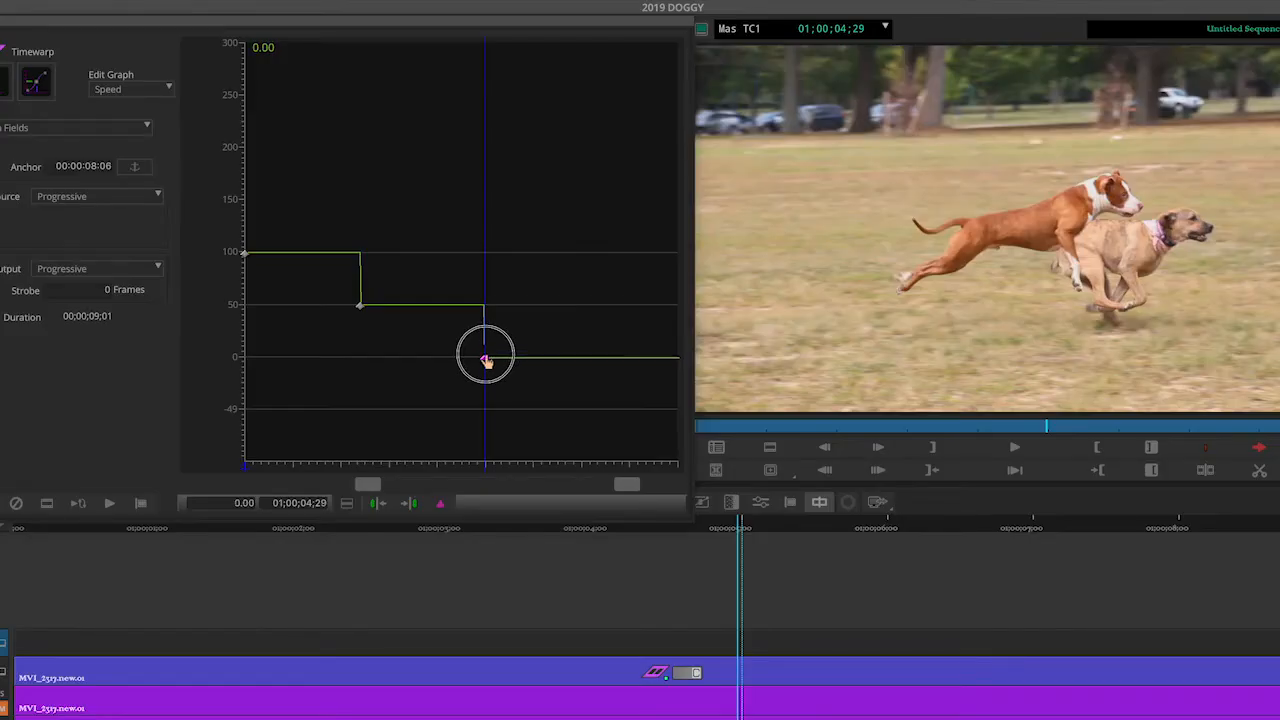
pyautogui.moveTo(486, 361); pyautogui.dragTo(486, 361)
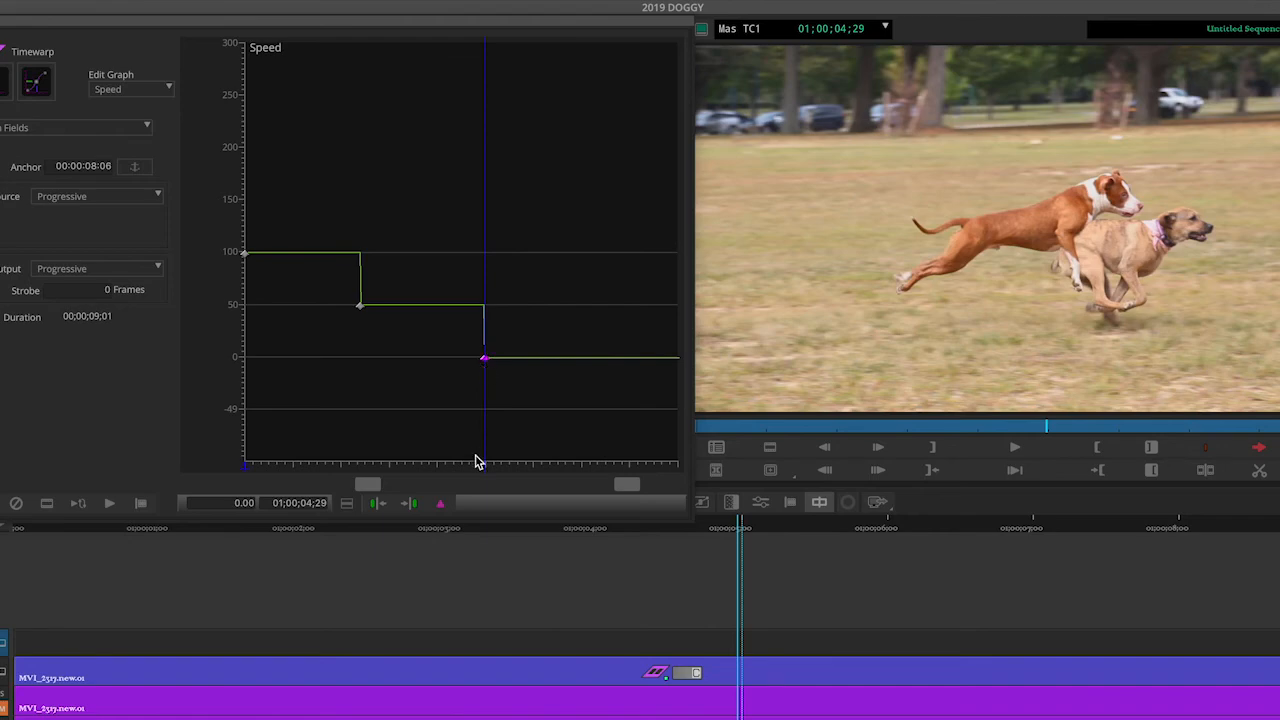
# Play the clip from about 01;00;00;19 through the slow motion and into the freeze
pyautogui.moveTo(486, 472); pyautogui.dragTo(275, 466)
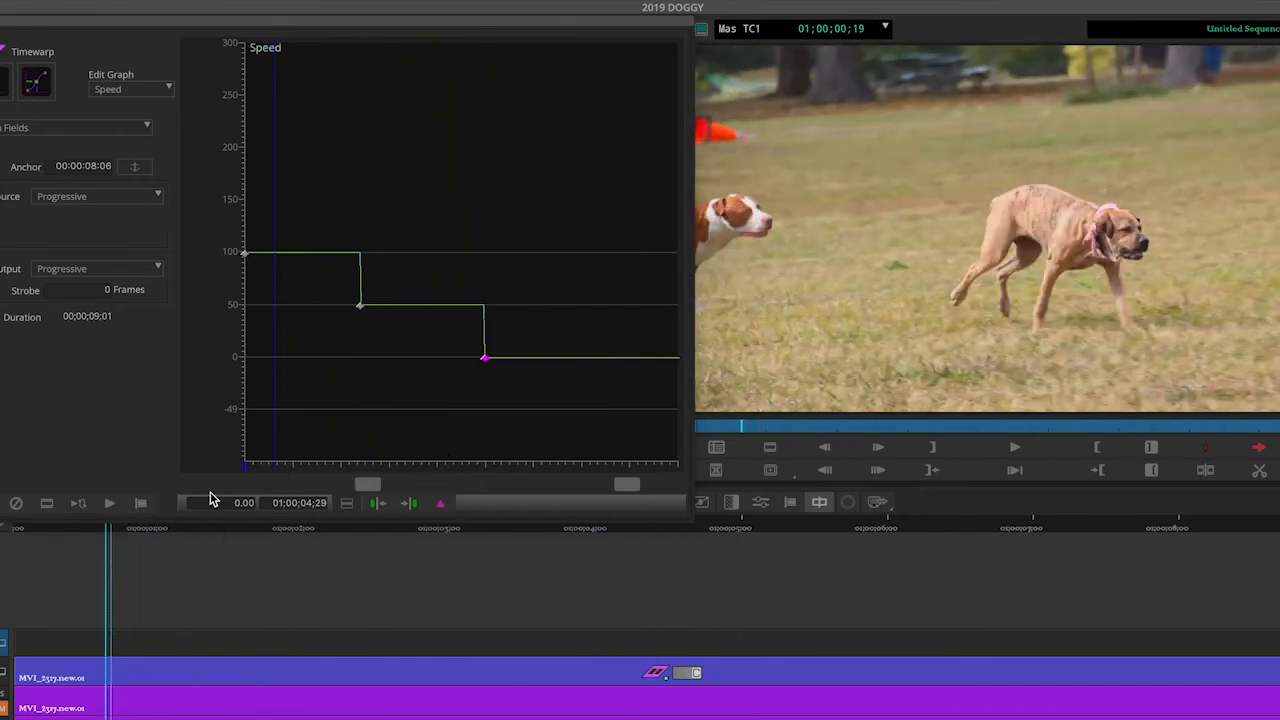
pyautogui.click(111, 504)
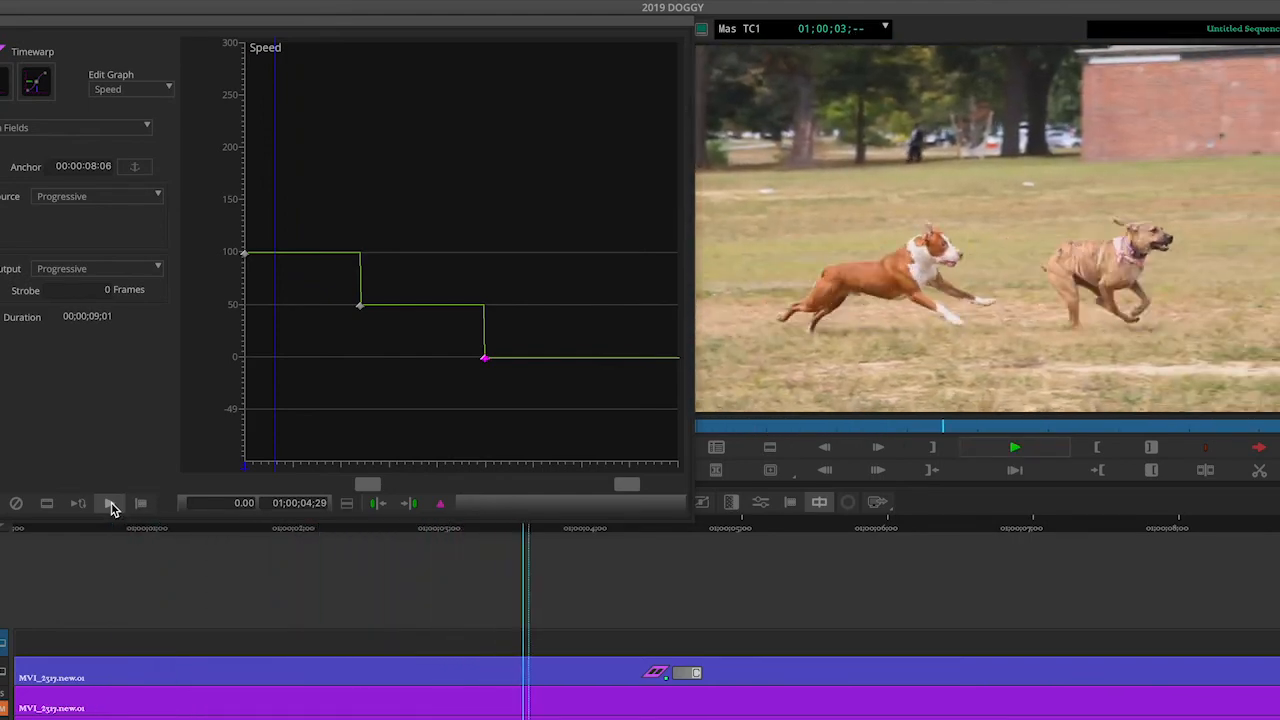
pyautogui.click(111, 505)
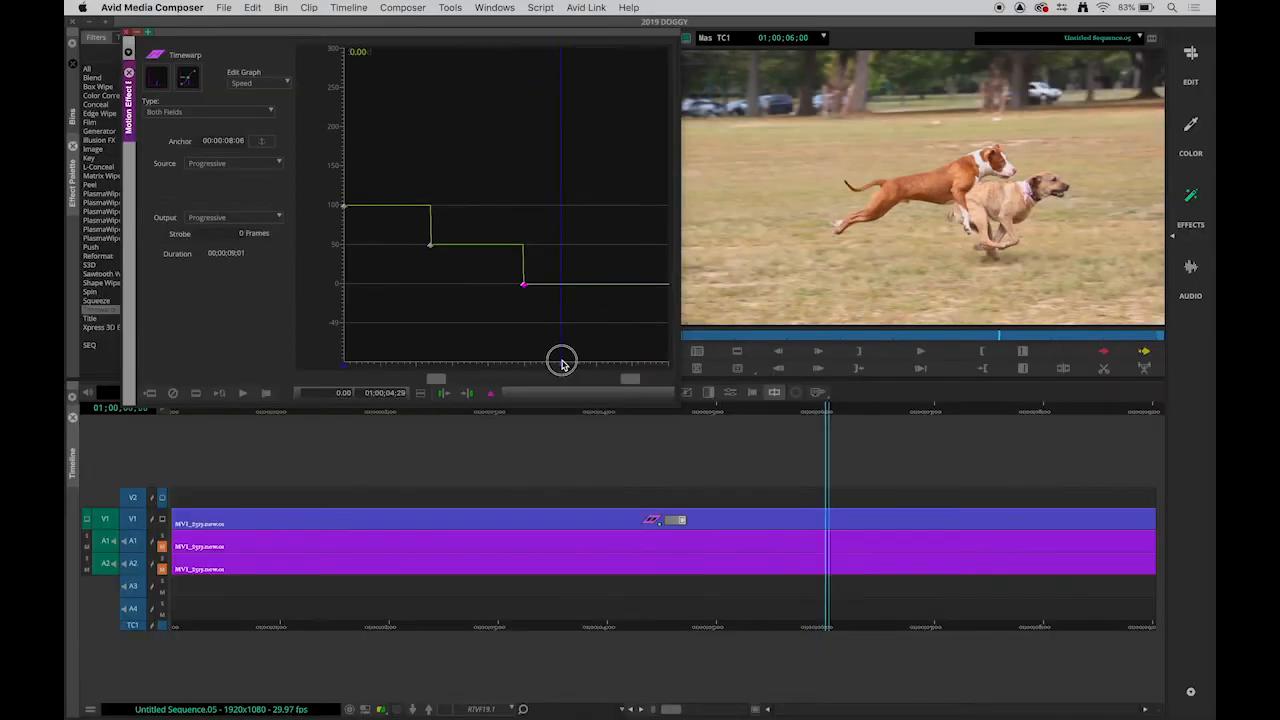
# Add a fourth speed keyframe at 01;00;06;23, lower it to -100 for reverse motion, and play the result
pyautogui.moveTo(562, 362); pyautogui.dragTo(559, 363)
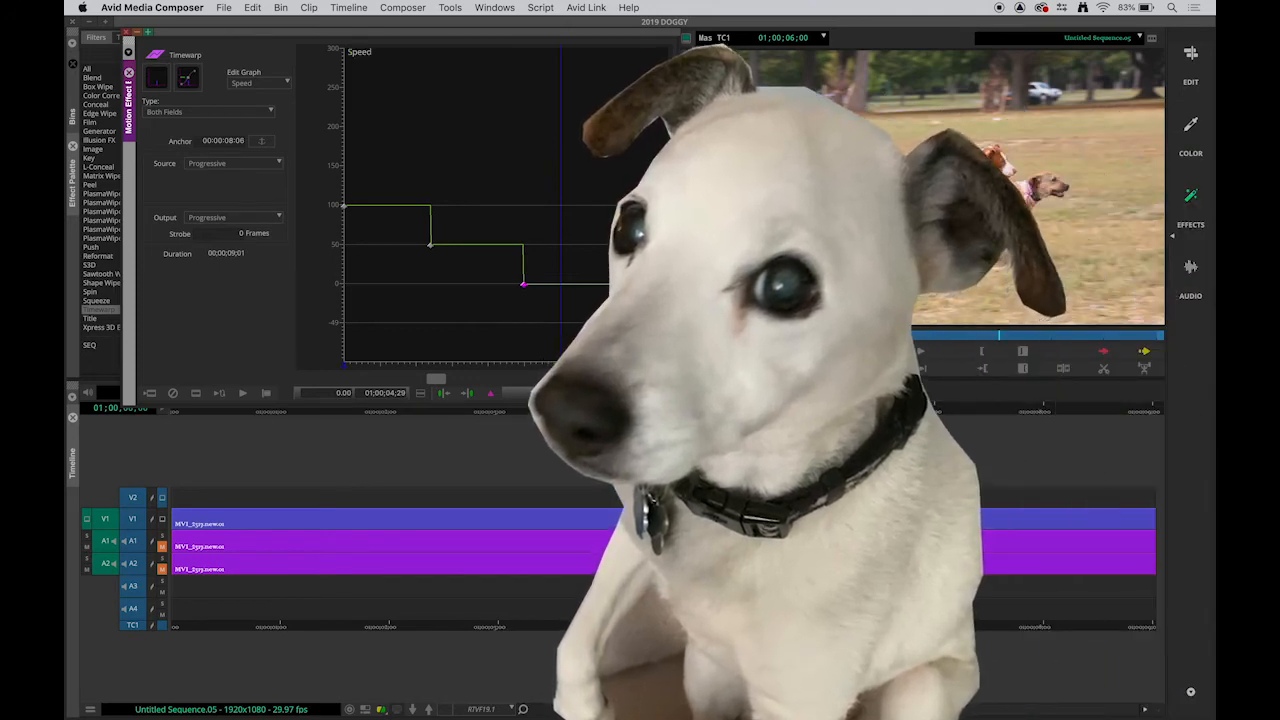
pyautogui.moveTo(553, 357); pyautogui.dragTo(556, 357)
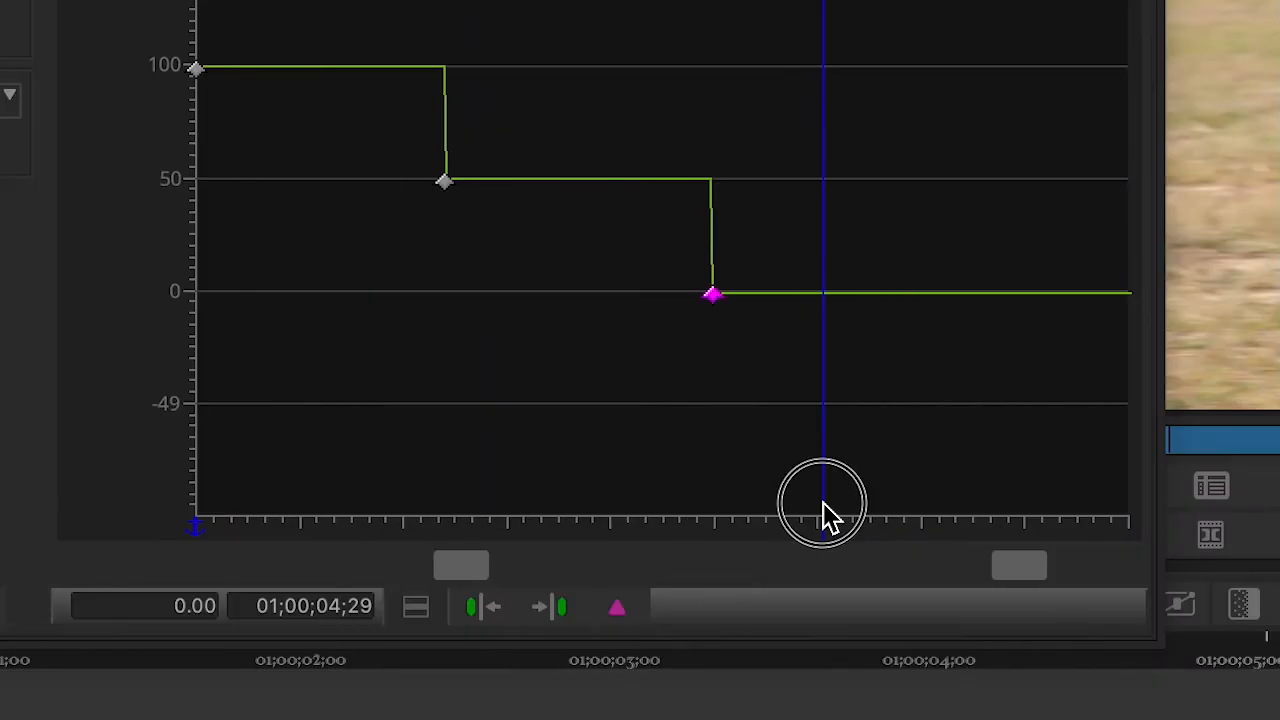
pyautogui.moveTo(563, 360)
pyautogui.mouseDown()
pyautogui.moveTo(520, 363)
pyautogui.moveTo(561, 364)
pyautogui.mouseUp()
pyautogui.moveTo(820, 517); pyautogui.dragTo(901, 506)
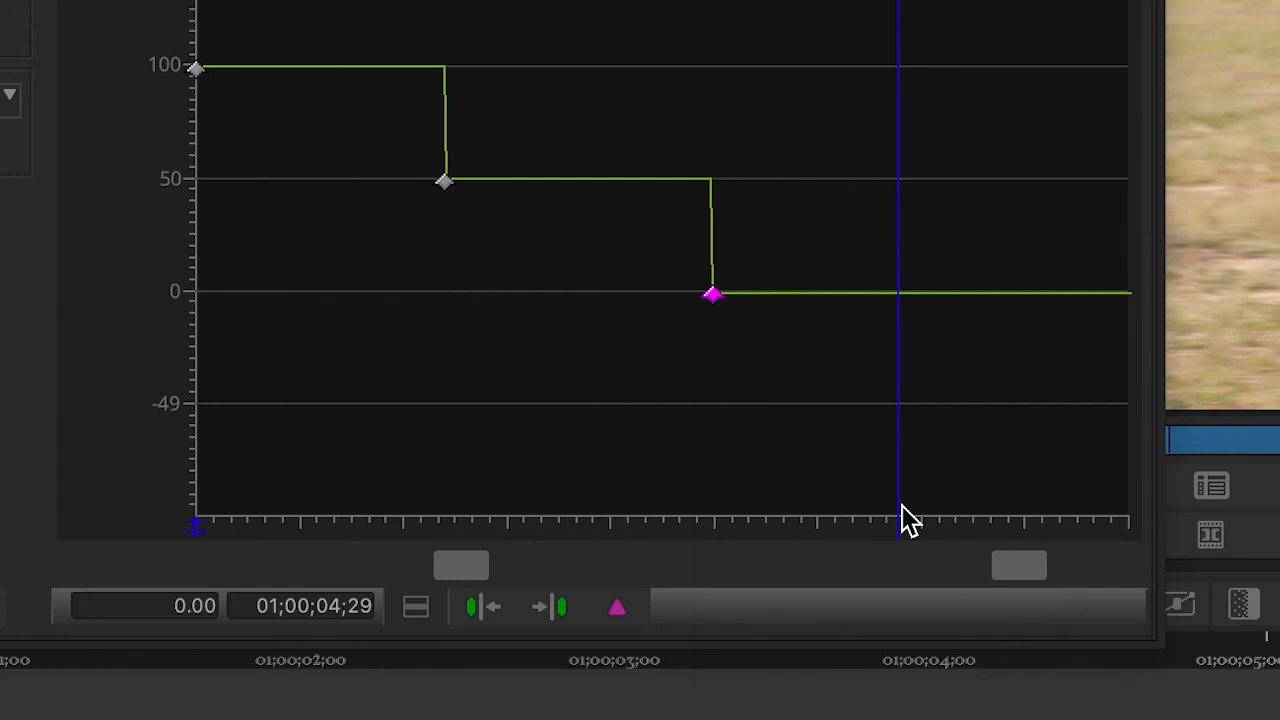
pyautogui.click(617, 607)
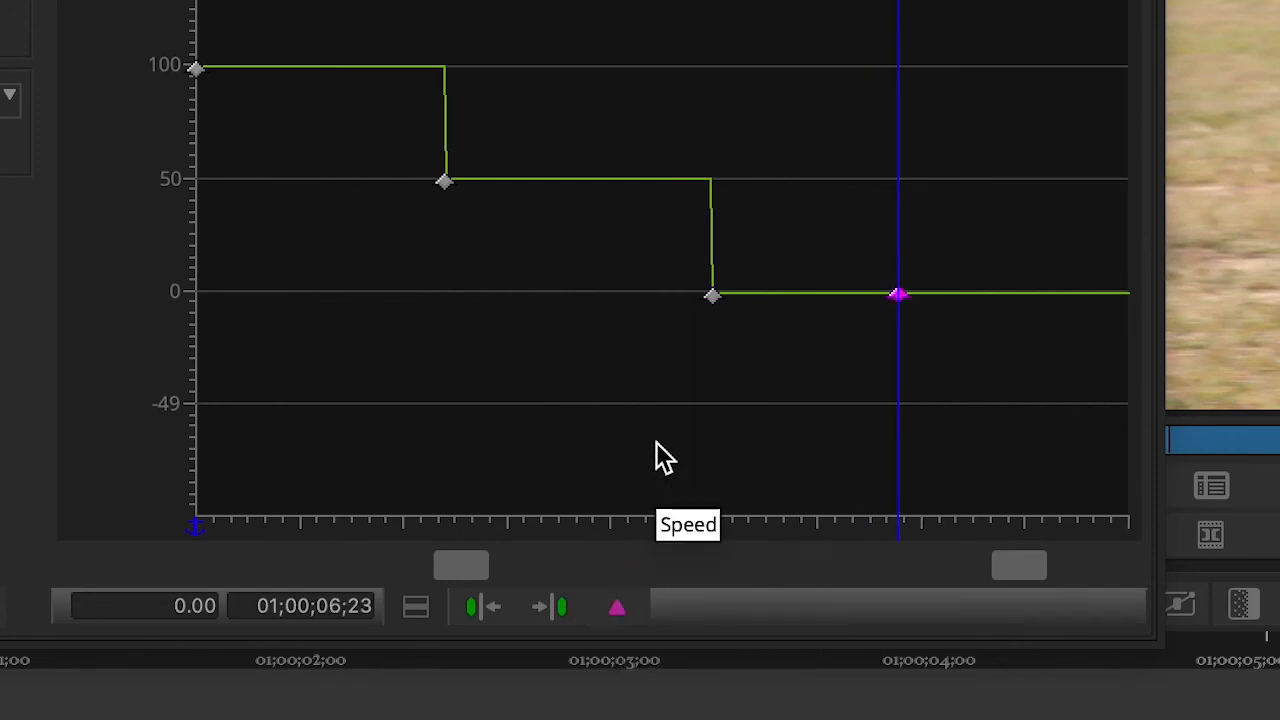
pyautogui.moveTo(898, 296); pyautogui.dragTo(282, 568)
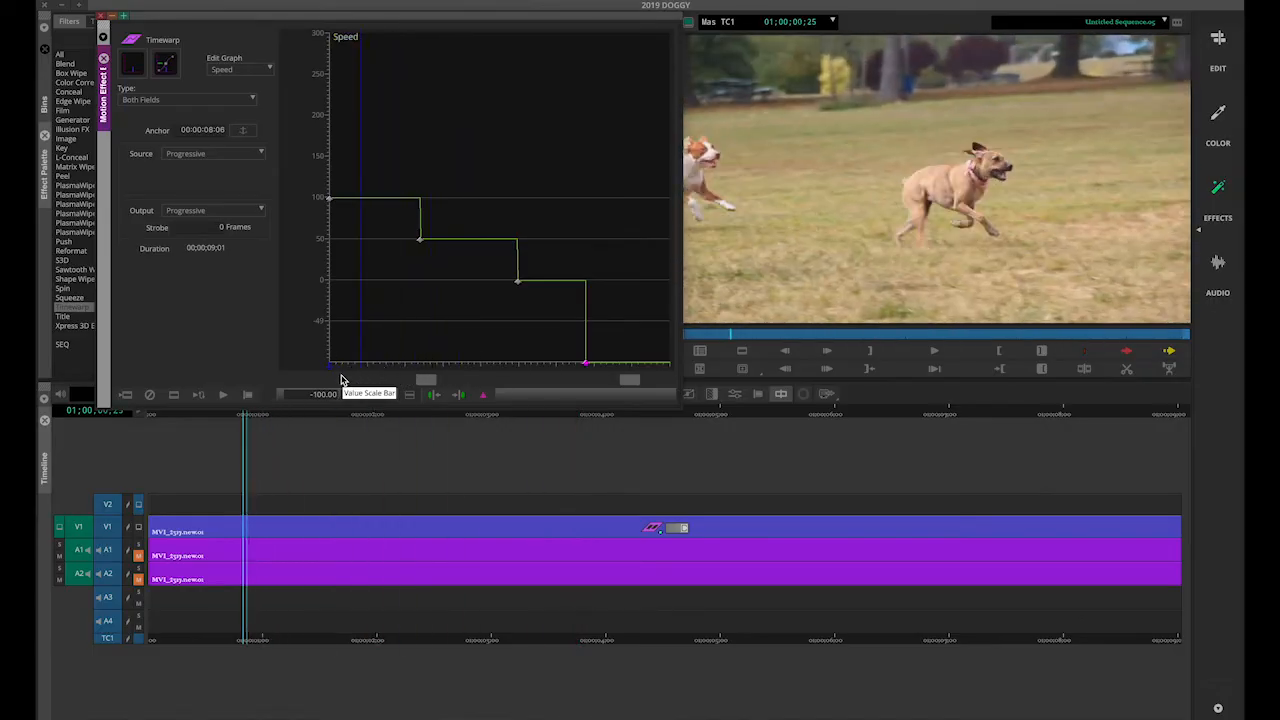
pyautogui.click(223, 395)
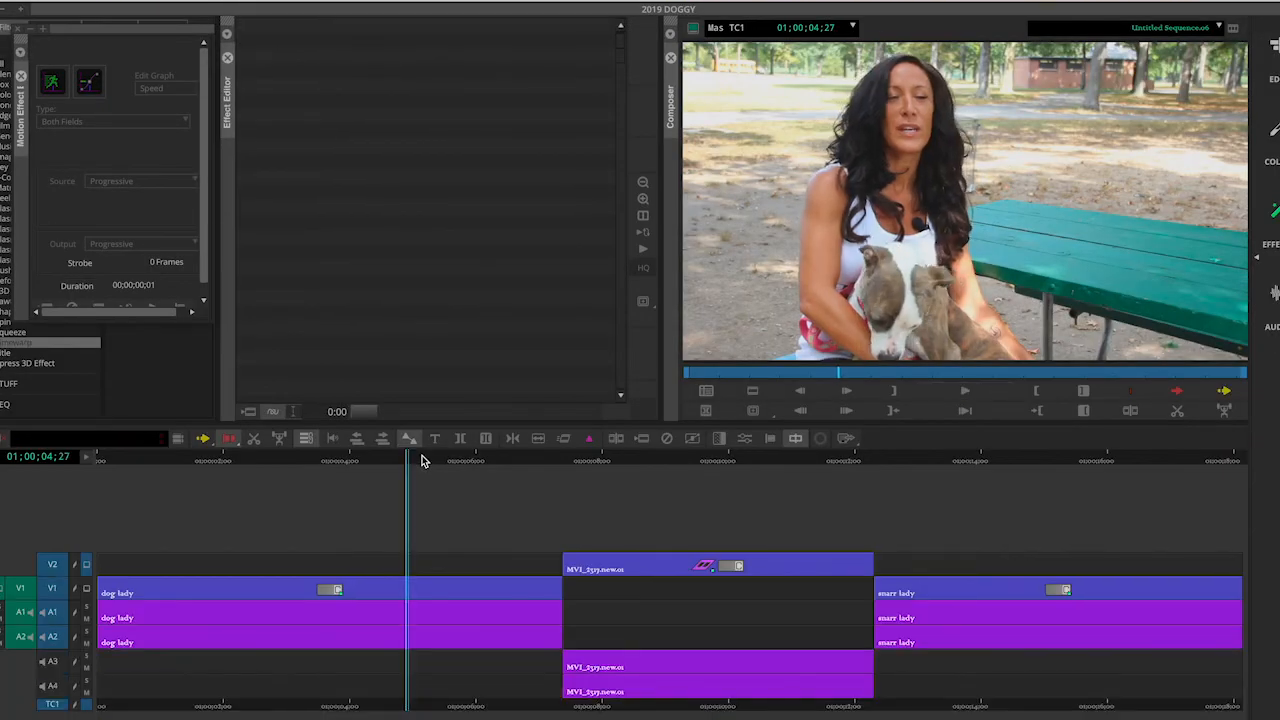
# In the interview sequence, raise the V2 clip's Timewarp speed keyframe at 01;00;10;04 to 100 and play the edit
pyautogui.press('space')
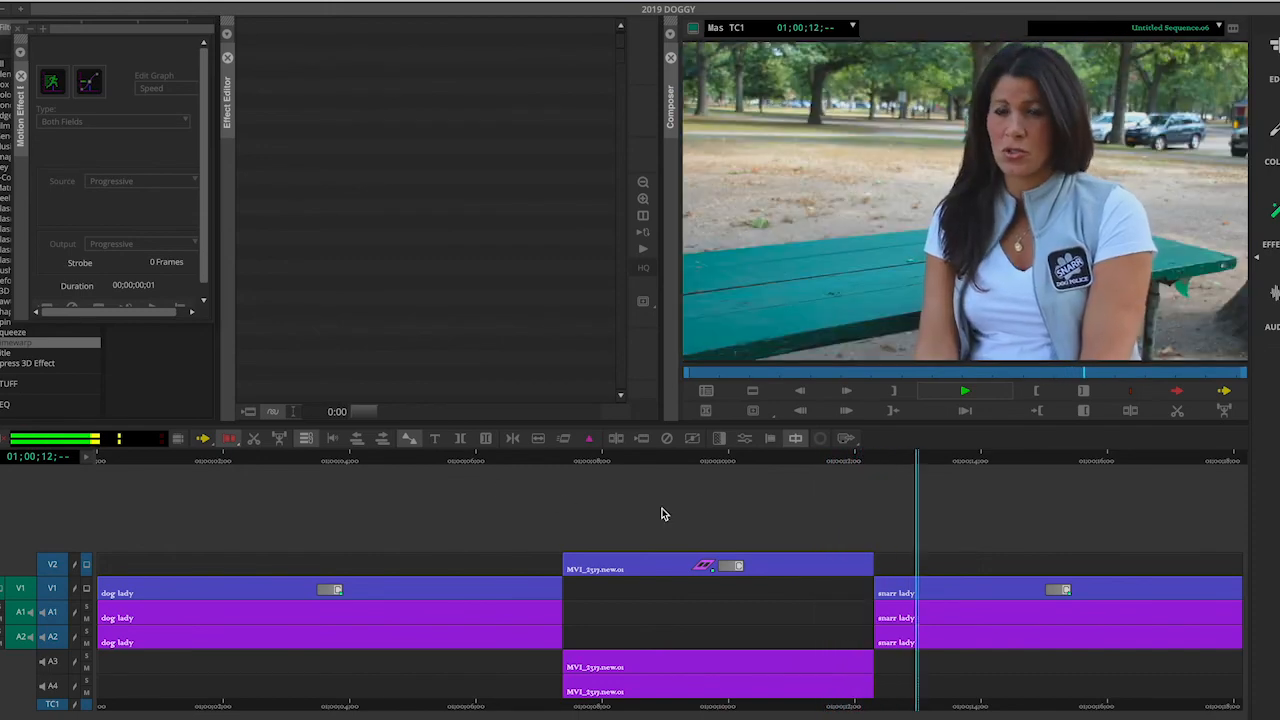
pyautogui.click(710, 462)
pyautogui.moveTo(710, 462); pyautogui.dragTo(753, 463)
pyautogui.moveTo(400, 207); pyautogui.dragTo(401, 172)
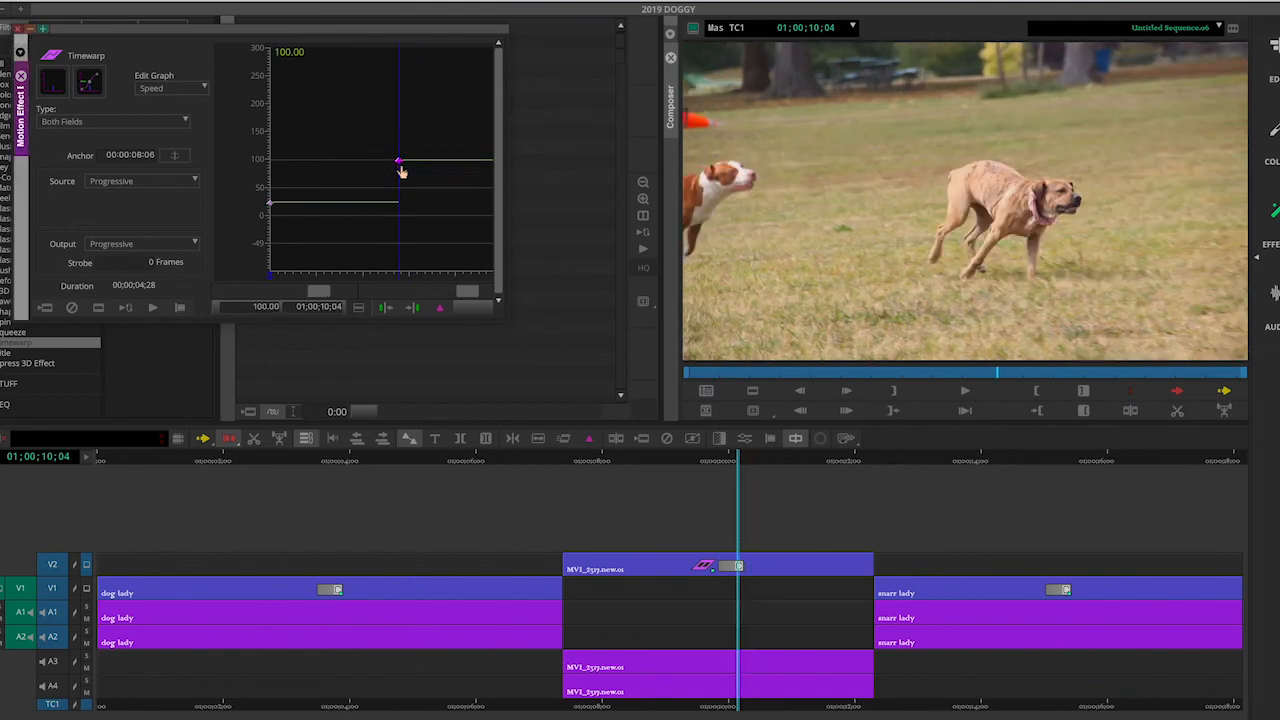
pyautogui.click(482, 462)
pyautogui.press('space')
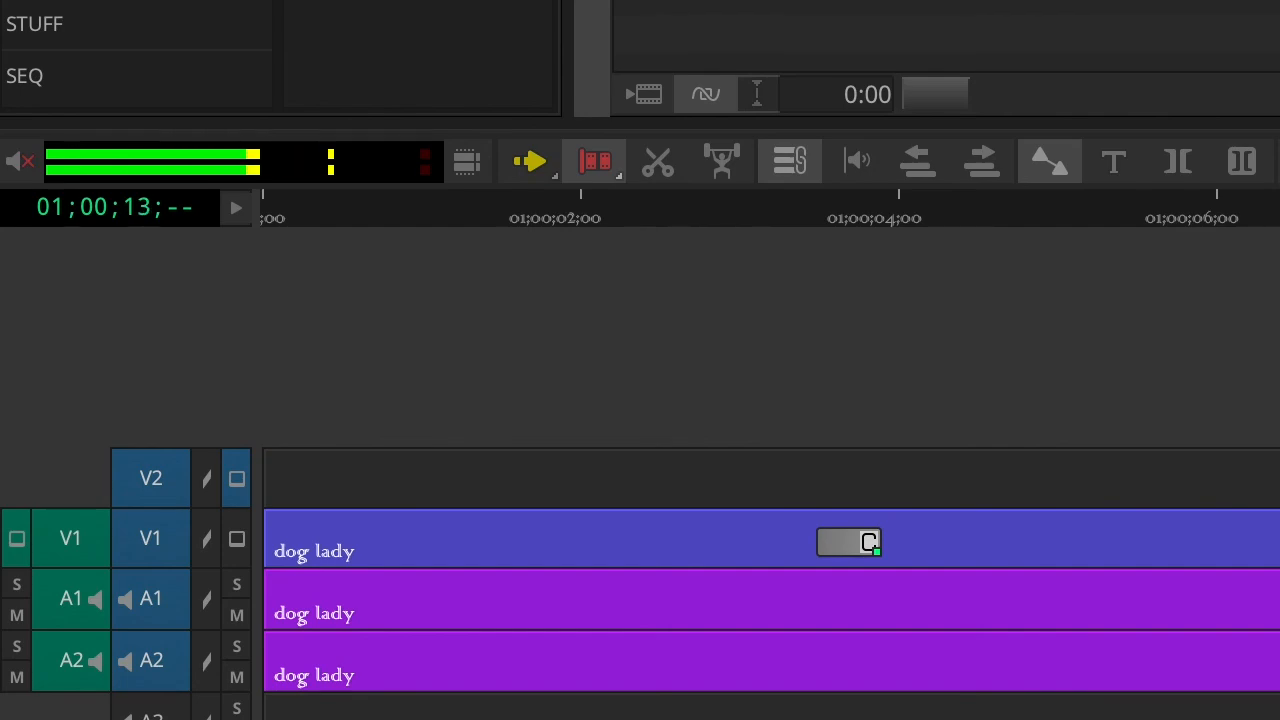
# Return to the single-clip Timewarp sequence and scrub along its timeline to 01;00;05;22
pyautogui.click(1229, 212)
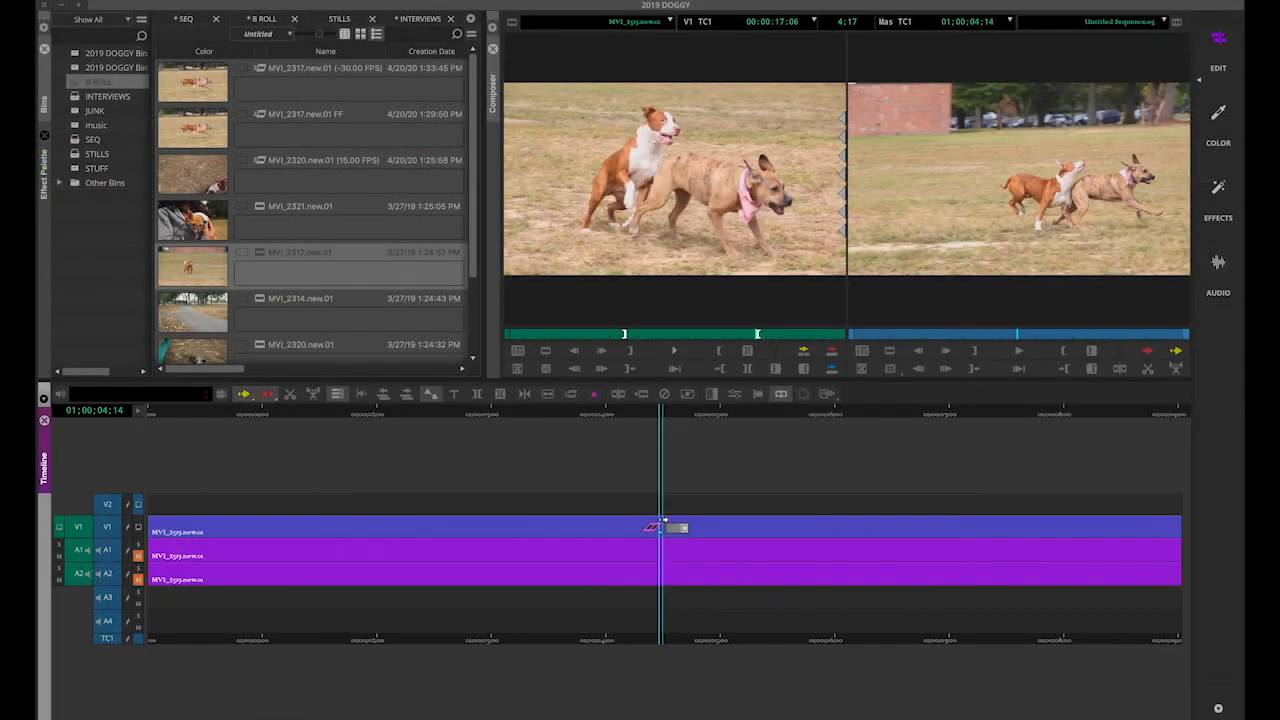
pyautogui.moveTo(657, 415); pyautogui.dragTo(803, 413)
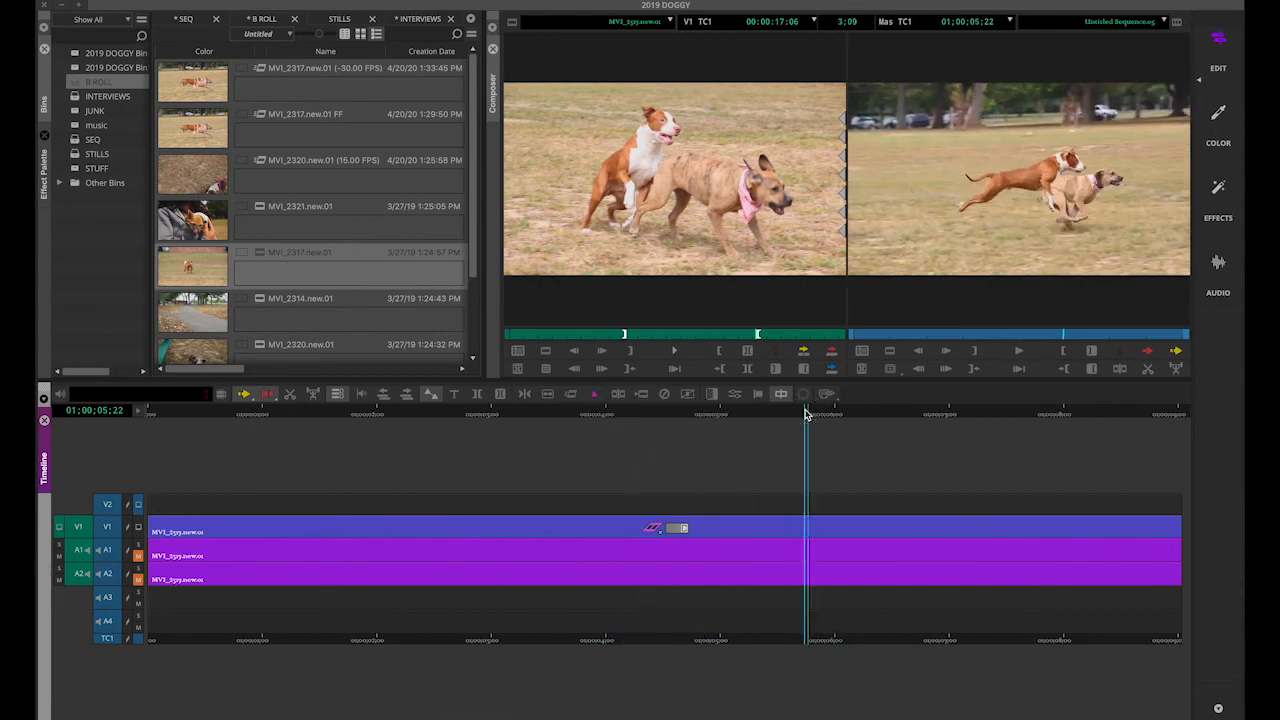